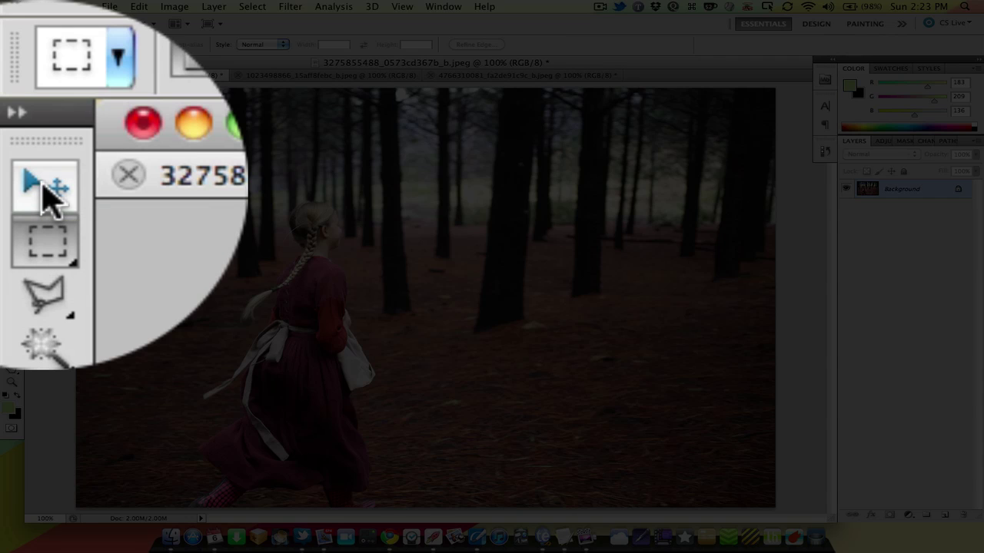
Duplicate the Background layer within the same document, keeping the name Background copy.
{"action": "left_click", "coordinate": [46, 192]}
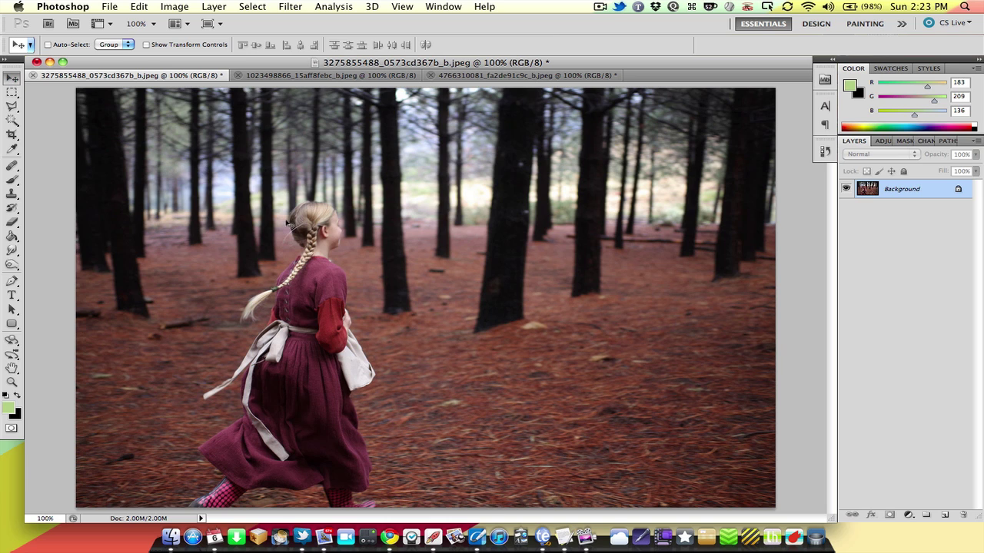
{"action": "left_click", "coordinate": [978, 142]}
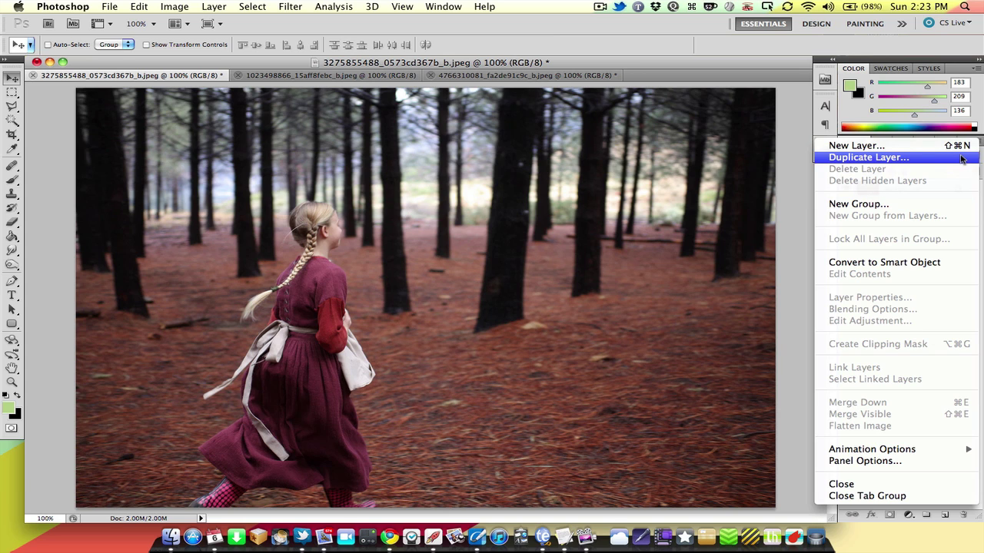
{"action": "left_click", "coordinate": [960, 159]}
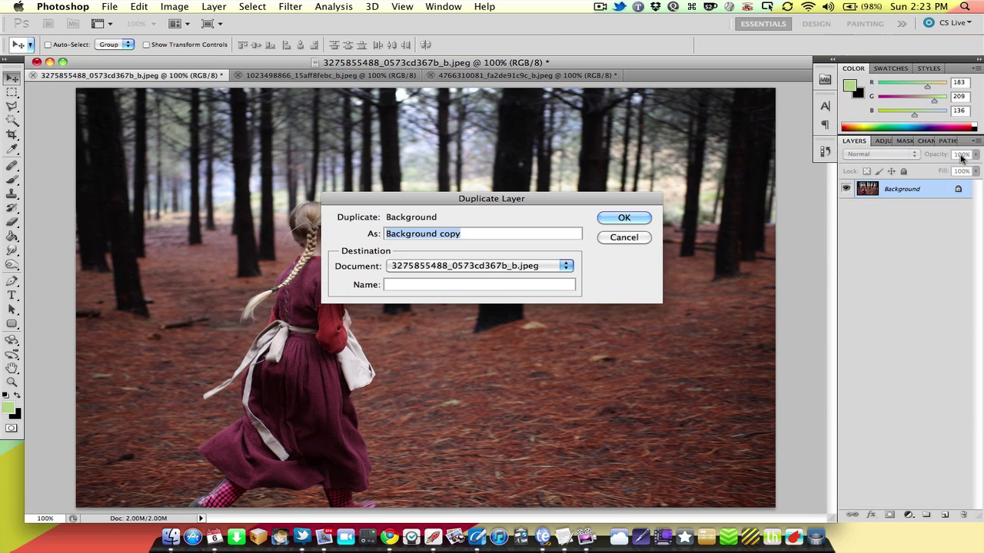
{"action": "left_click", "coordinate": [621, 219]}
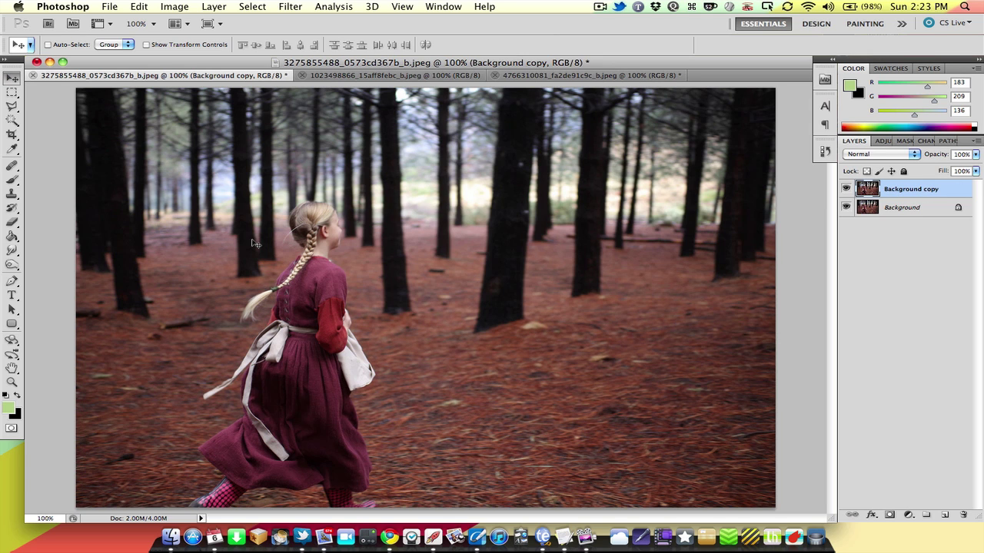
Shift the Background copy layer and move it back into place, hide it and select the Background layer.
{"action": "left_click_drag", "start_coordinate": [336, 310], "coordinate": [282, 336]}
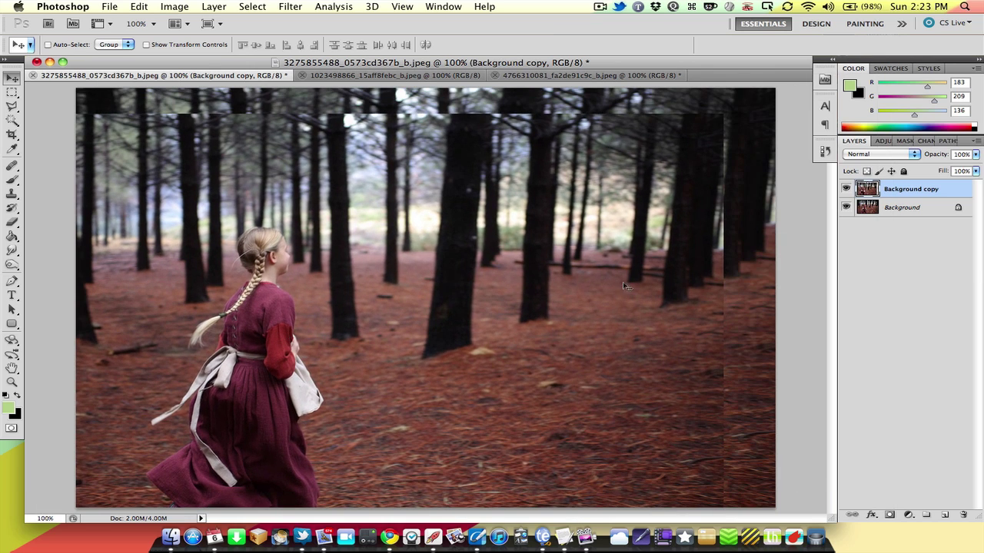
{"action": "left_click_drag", "start_coordinate": [617, 249], "coordinate": [671, 221]}
{"action": "left_click", "coordinate": [847, 189]}
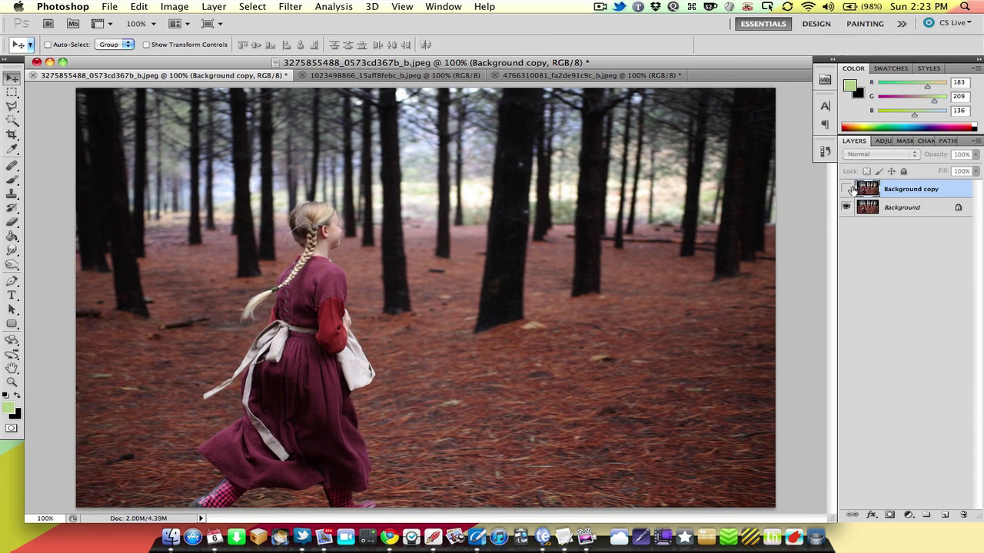
{"action": "left_click", "coordinate": [866, 208]}
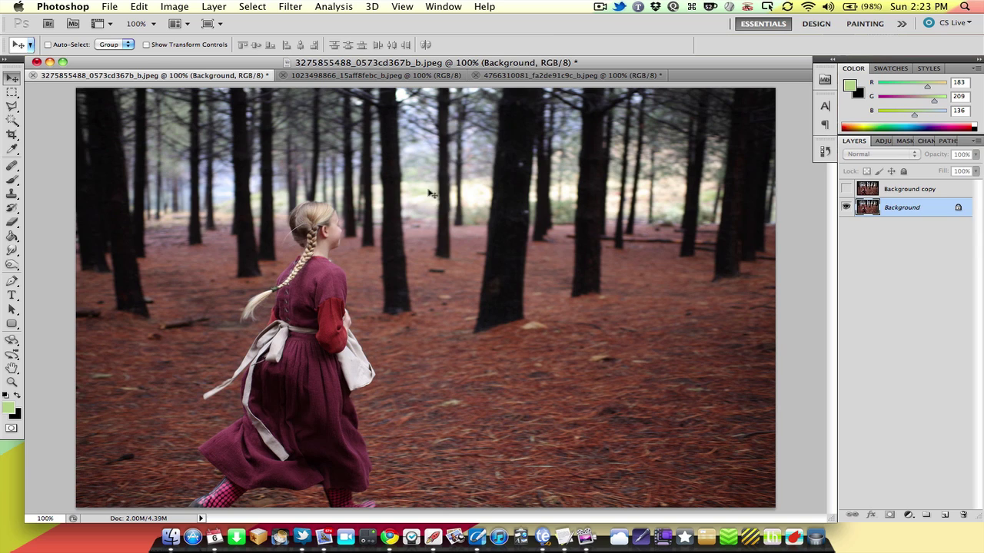
Make a large rectangular marquee selection around the girl and the nearby trees and deselect it.
{"action": "left_click", "coordinate": [16, 94]}
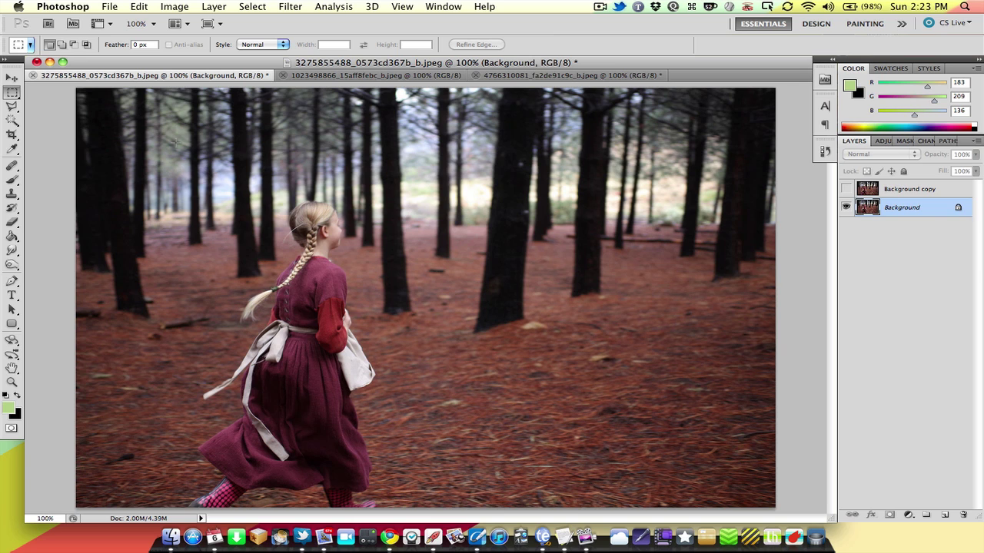
{"action": "left_click_drag", "start_coordinate": [175, 142], "coordinate": [618, 446]}
{"action": "left_click", "coordinate": [618, 447]}
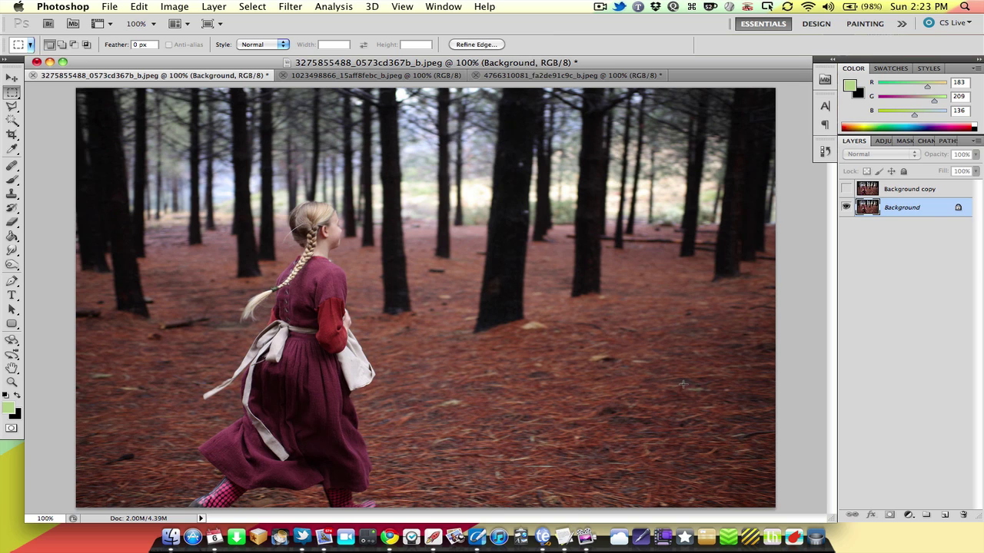
Select a single-pixel column running through the tree trunk just in front of the girl using the Single Column Marquee Tool.
{"action": "left_click", "coordinate": [15, 93]}
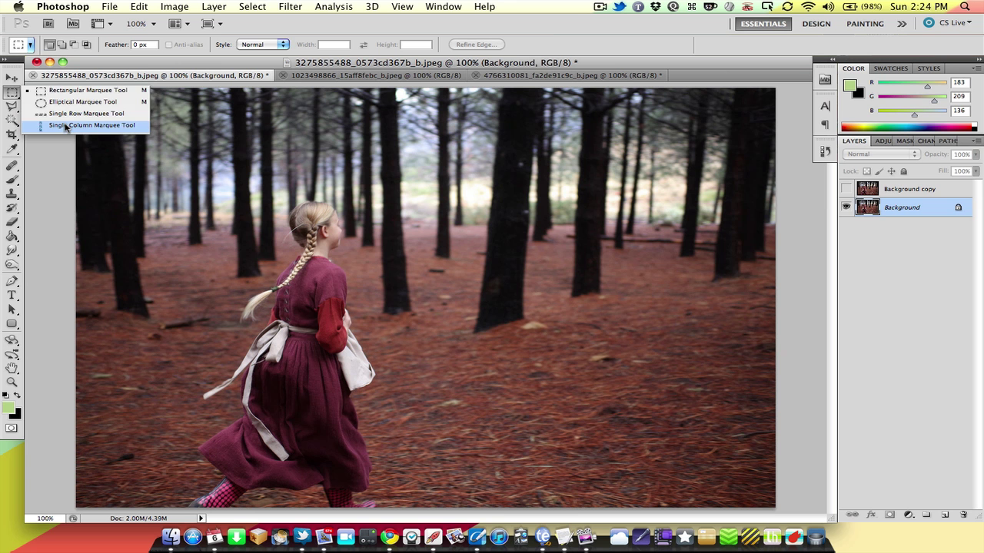
{"action": "left_click", "coordinate": [66, 127]}
{"action": "left_click_drag", "start_coordinate": [295, 280], "coordinate": [379, 323]}
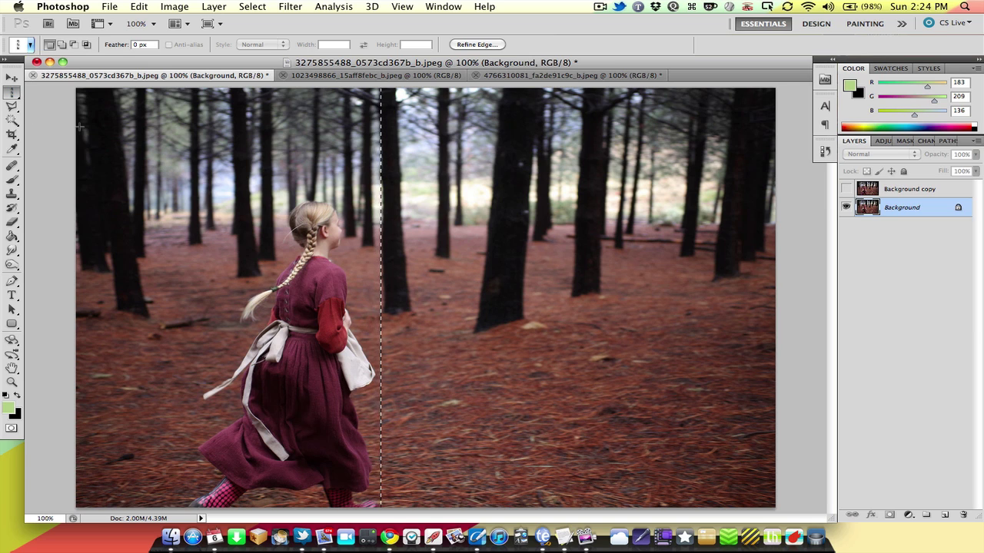
Replace the column selection with a large rectangular marquee spanning the girl's upper body and the central trees.
{"action": "key", "text": "shift"}
{"action": "key", "text": "shift+m"}
{"action": "key", "text": "shift+m"}
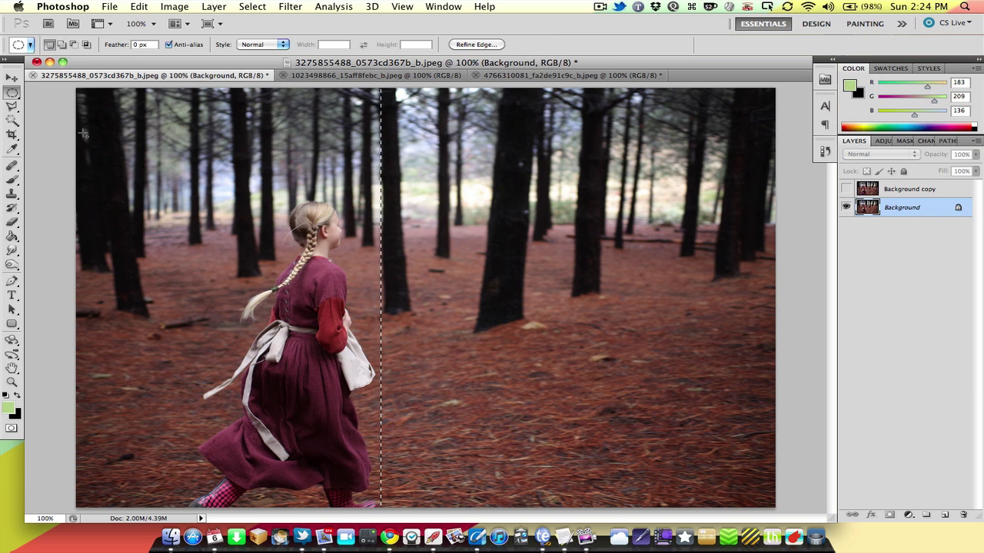
{"action": "key", "text": "shift+m"}
{"action": "left_click_drag", "start_coordinate": [83, 133], "coordinate": [630, 451]}
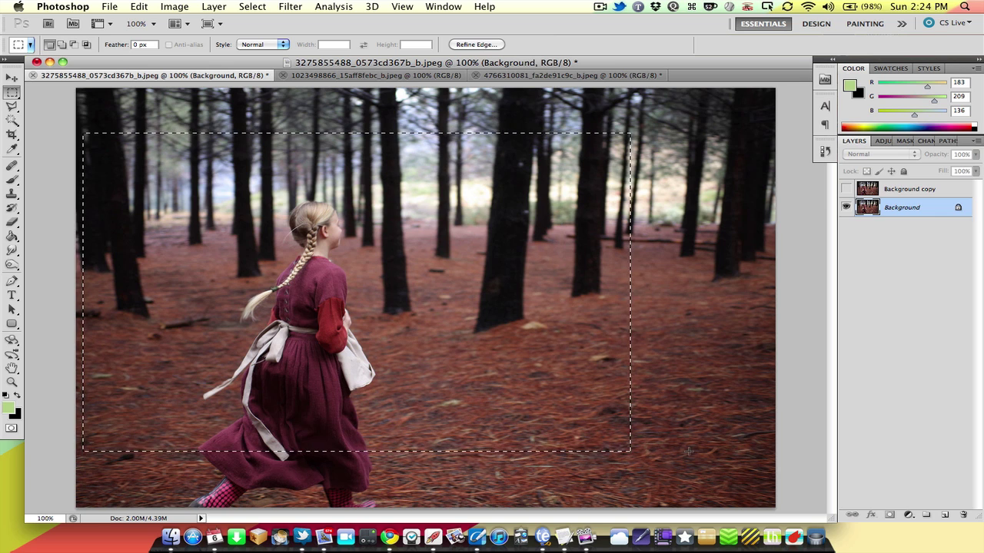
Make Background copy visible, hide the Background layer and make Background copy the active layer.
{"action": "left_click", "coordinate": [846, 189]}
{"action": "left_click", "coordinate": [846, 208]}
{"action": "left_click", "coordinate": [866, 189]}
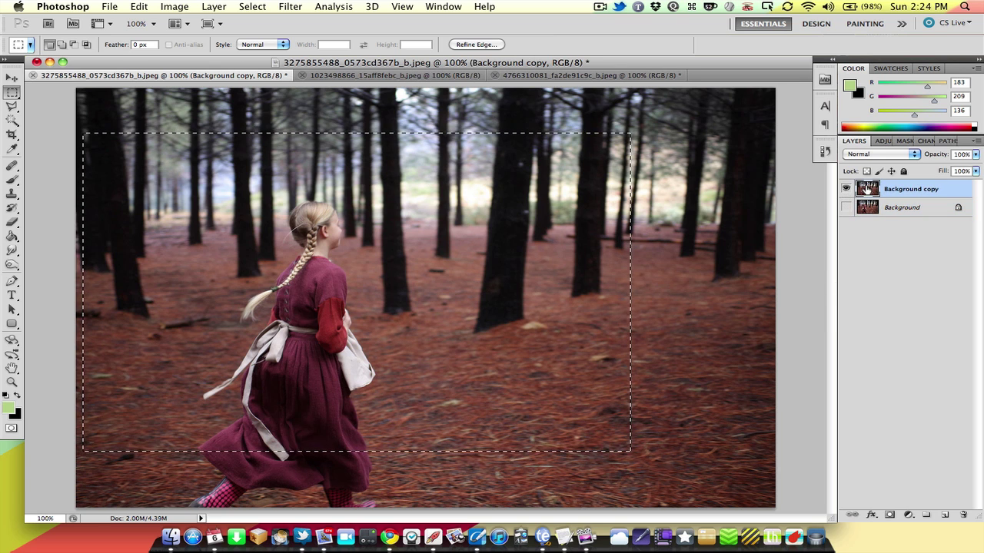
Delete a rectangular marquee area over the central tree trunks from Background copy, undo the deletion and deselect.
{"action": "left_click_drag", "start_coordinate": [508, 307], "coordinate": [433, 390]}
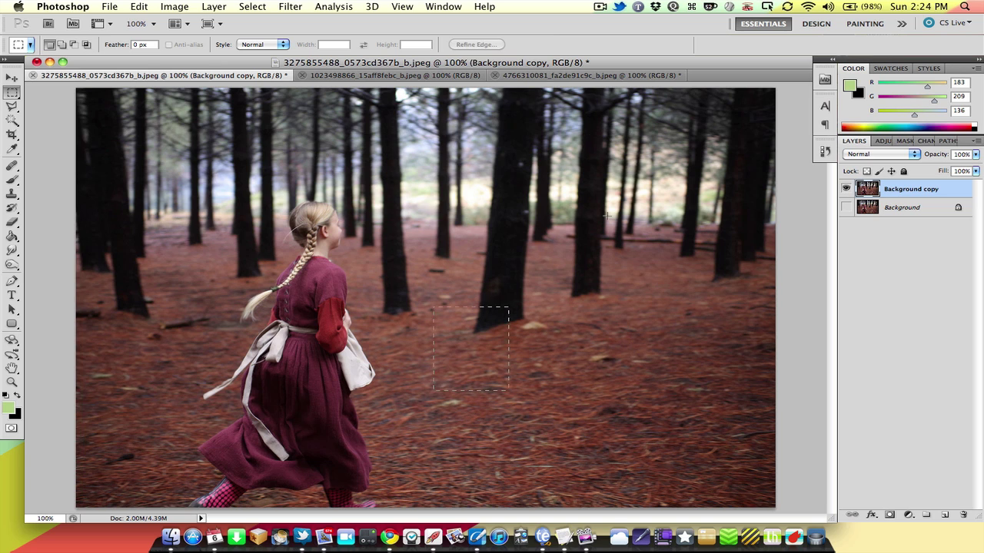
{"action": "left_click_drag", "start_coordinate": [607, 215], "coordinate": [656, 182]}
{"action": "key", "text": "Delete"}
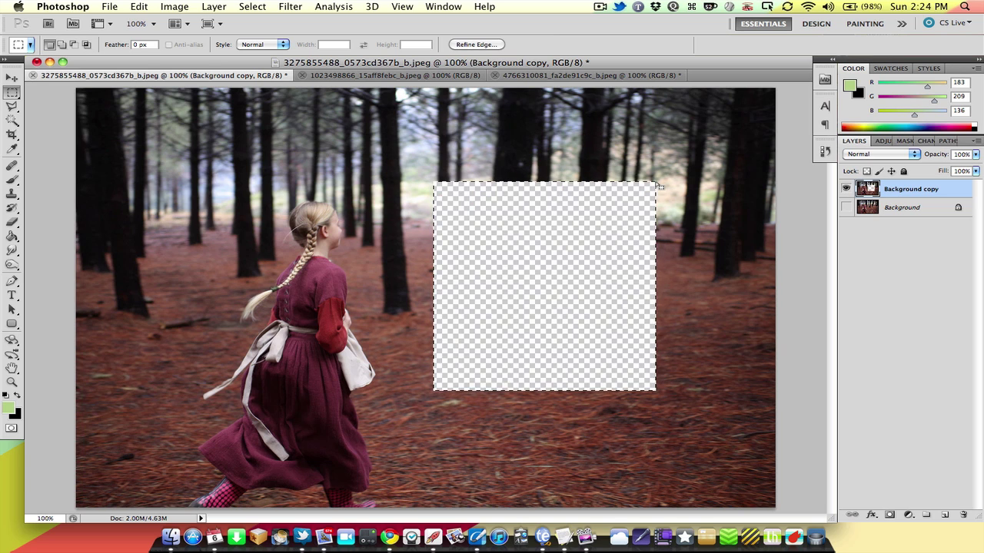
{"action": "key", "text": "super+z"}
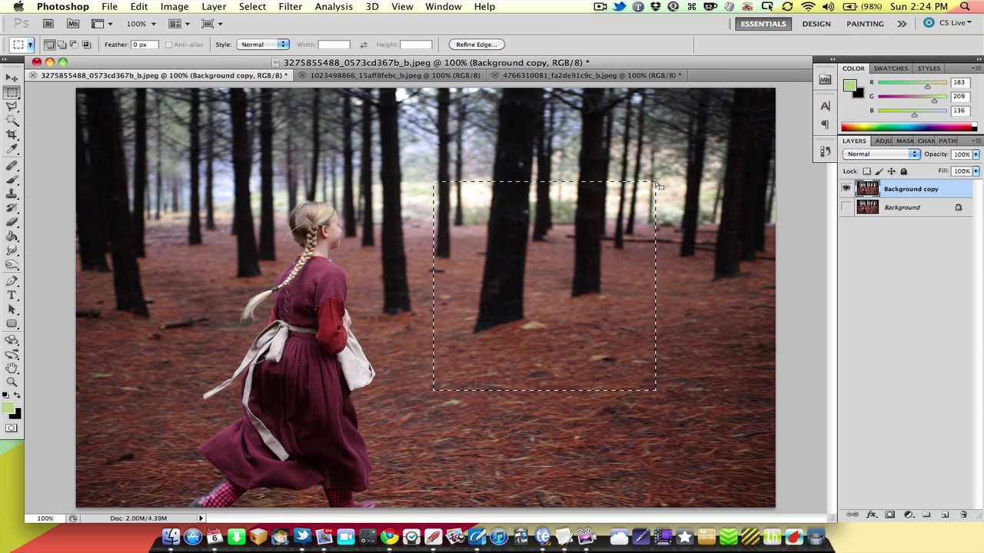
{"action": "key", "text": "super+d"}
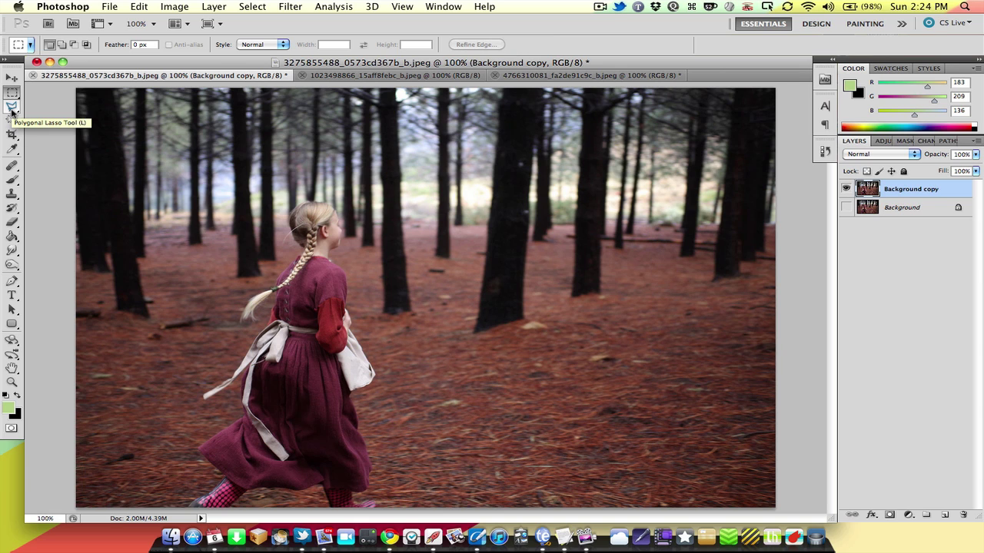
Draw an irregular freehand selection around the girl's upper body and the nearby trees with the Lasso Tool.
{"action": "left_click", "coordinate": [12, 110]}
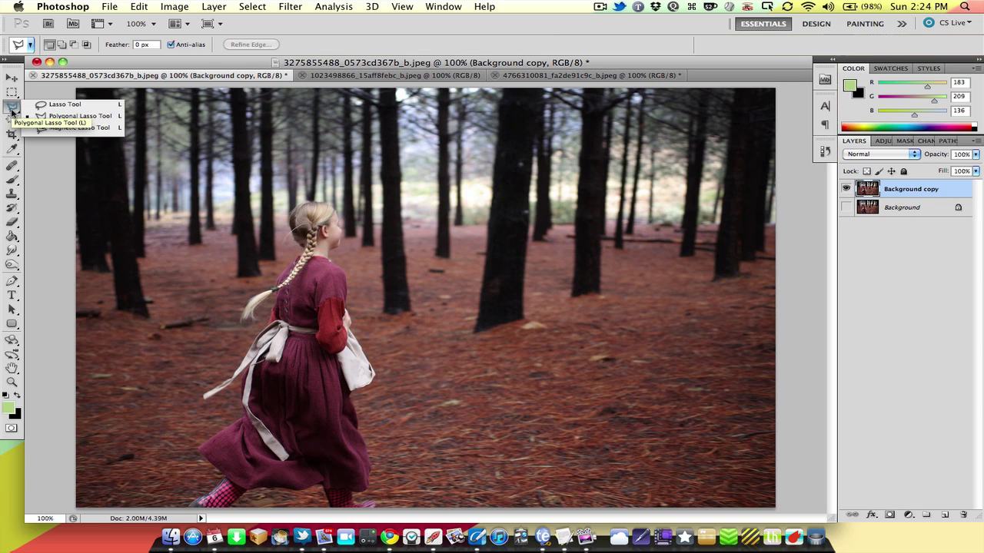
{"action": "left_click", "coordinate": [106, 106]}
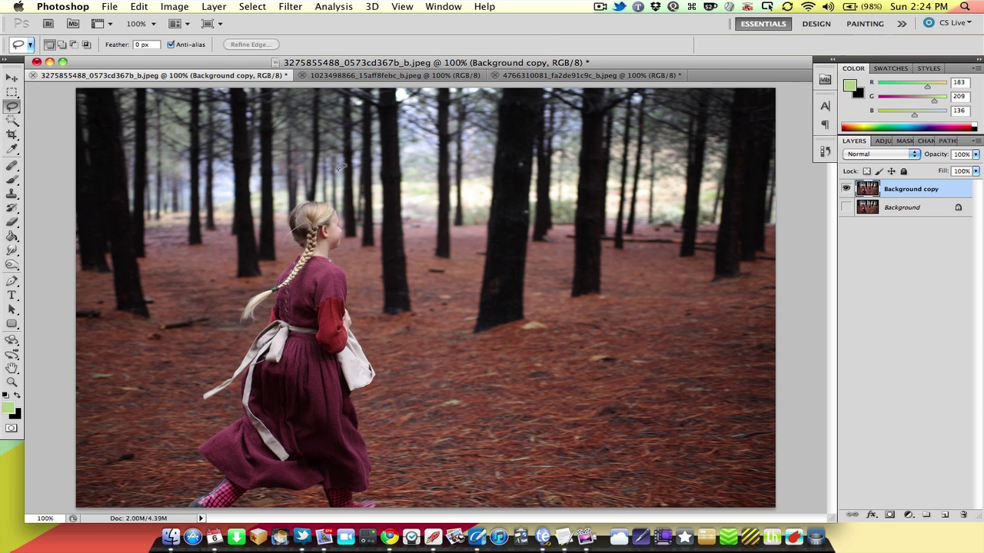
{"action": "mouse_move", "coordinate": [315, 166]}
{"action": "left_mouse_down"}
{"action": "mouse_move", "coordinate": [458, 181]}
{"action": "mouse_move", "coordinate": [458, 283]}
{"action": "mouse_move", "coordinate": [527, 379]}
{"action": "mouse_move", "coordinate": [274, 345]}
{"action": "mouse_move", "coordinate": [208, 358]}
{"action": "mouse_move", "coordinate": [156, 261]}
{"action": "mouse_move", "coordinate": [264, 234]}
{"action": "mouse_move", "coordinate": [210, 179]}
{"action": "mouse_move", "coordinate": [318, 177]}
{"action": "left_mouse_up"}
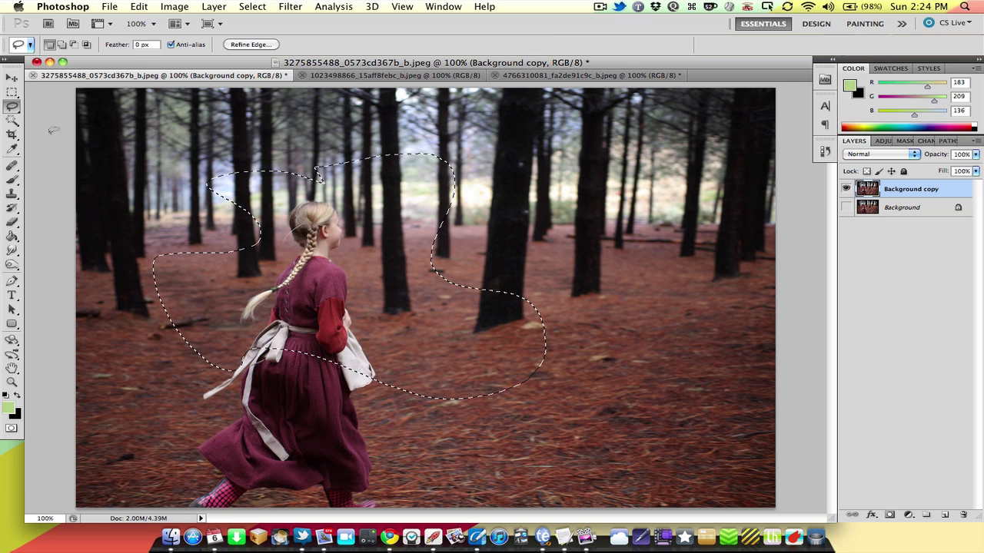
Draw a closed five-cornered selection across the girl and the central trees with the Polygonal Lasso Tool.
{"action": "left_click_drag", "start_coordinate": [12, 106], "coordinate": [45, 120]}
{"action": "left_click", "coordinate": [319, 139]}
{"action": "left_click", "coordinate": [565, 219]}
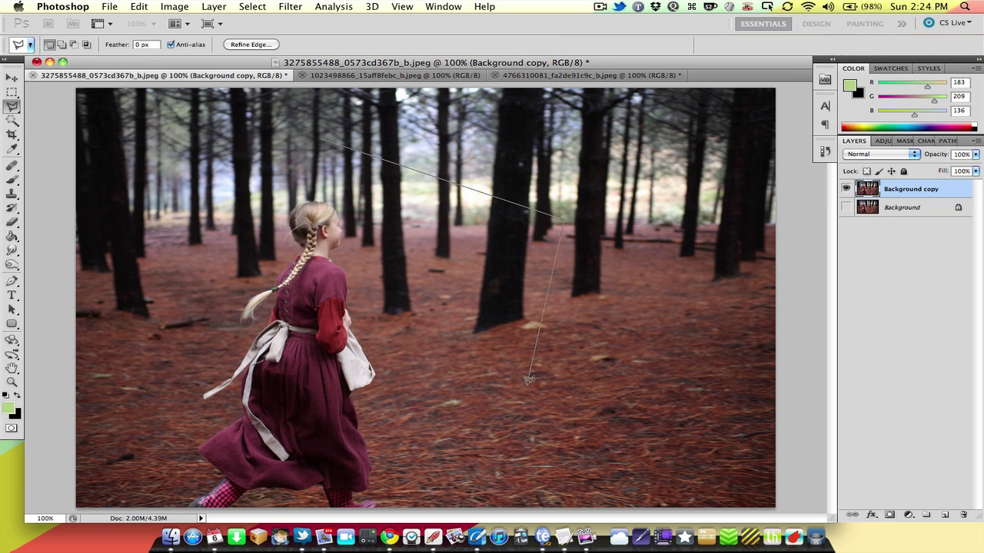
{"action": "left_click", "coordinate": [527, 381]}
{"action": "left_click", "coordinate": [324, 361]}
{"action": "left_click", "coordinate": [225, 189]}
{"action": "left_click", "coordinate": [319, 139]}
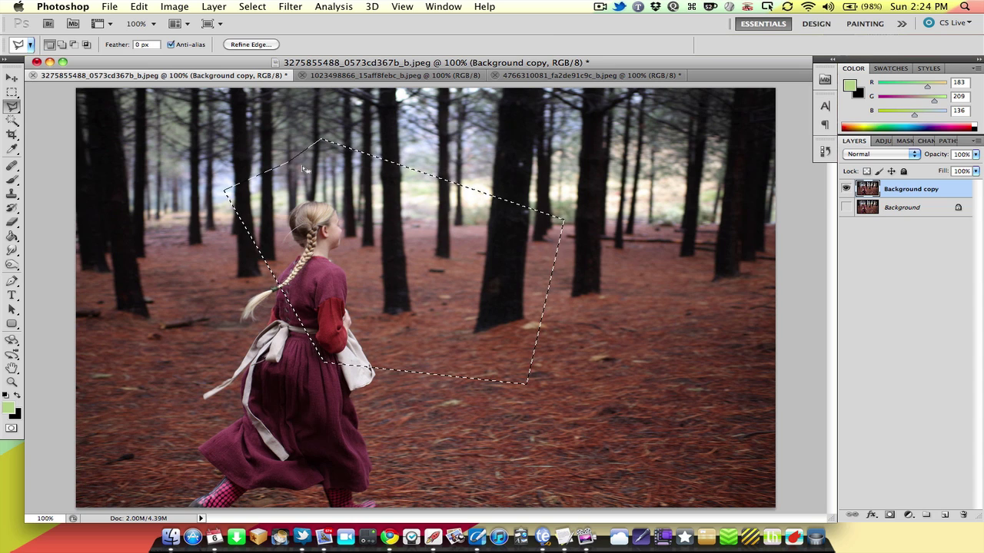
Outline the base of the tree trunk beyond the large central one with a small triangular polygonal selection and deselect it.
{"action": "left_click", "coordinate": [593, 285]}
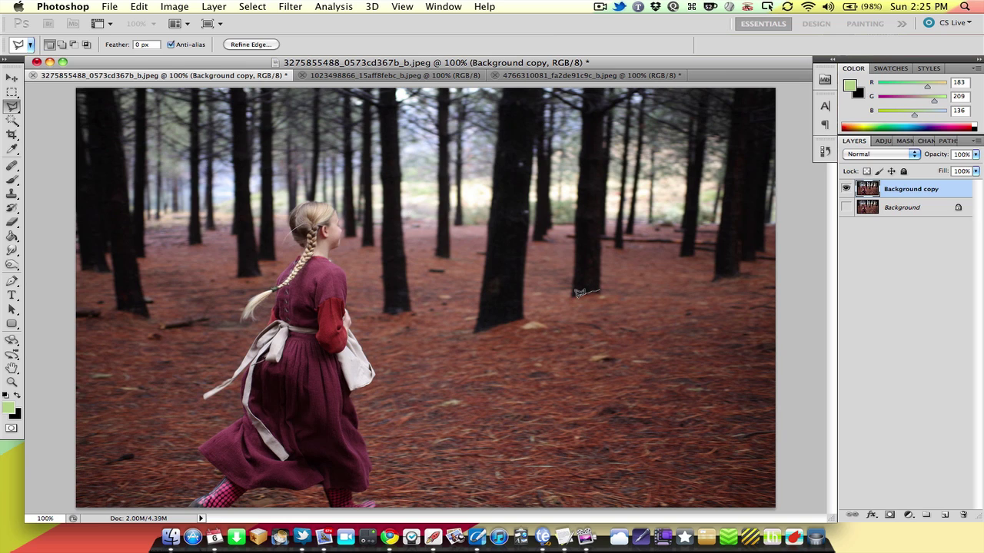
{"action": "mouse_move", "coordinate": [572, 291]}
{"action": "left_mouse_down"}
{"action": "mouse_move", "coordinate": [584, 217]}
{"action": "mouse_move", "coordinate": [599, 290]}
{"action": "left_mouse_up"}
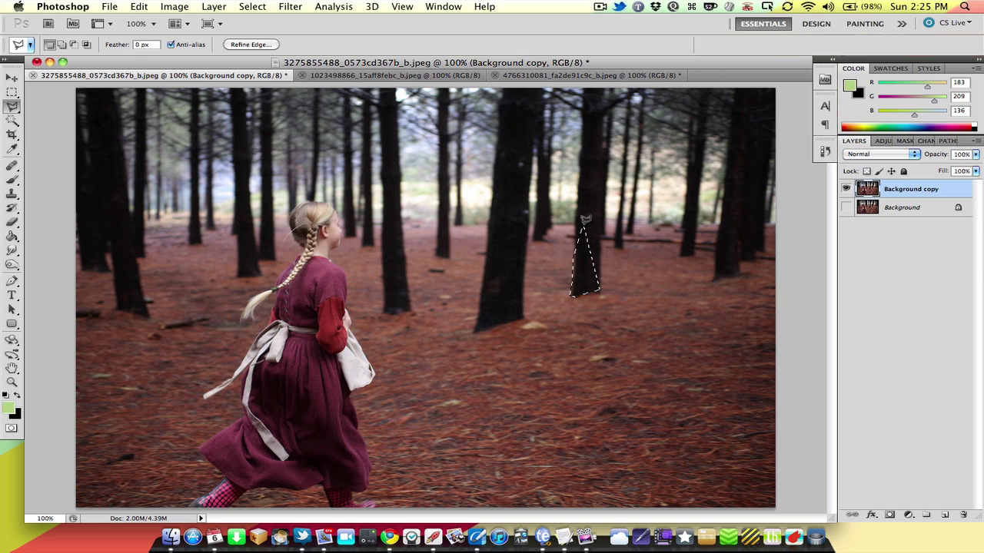
{"action": "key", "text": "m"}
{"action": "left_click", "coordinate": [471, 235]}
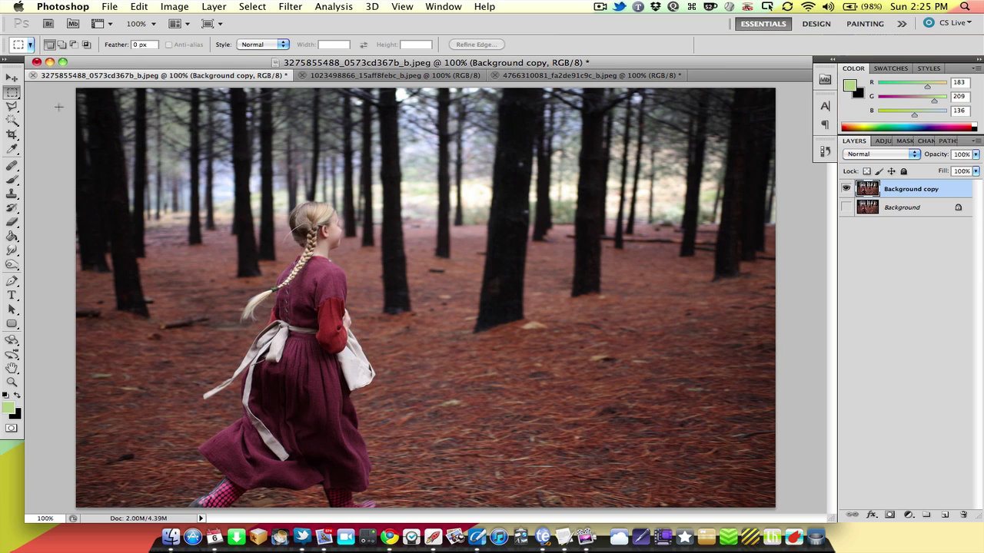
{"action": "left_click", "coordinate": [13, 105]}
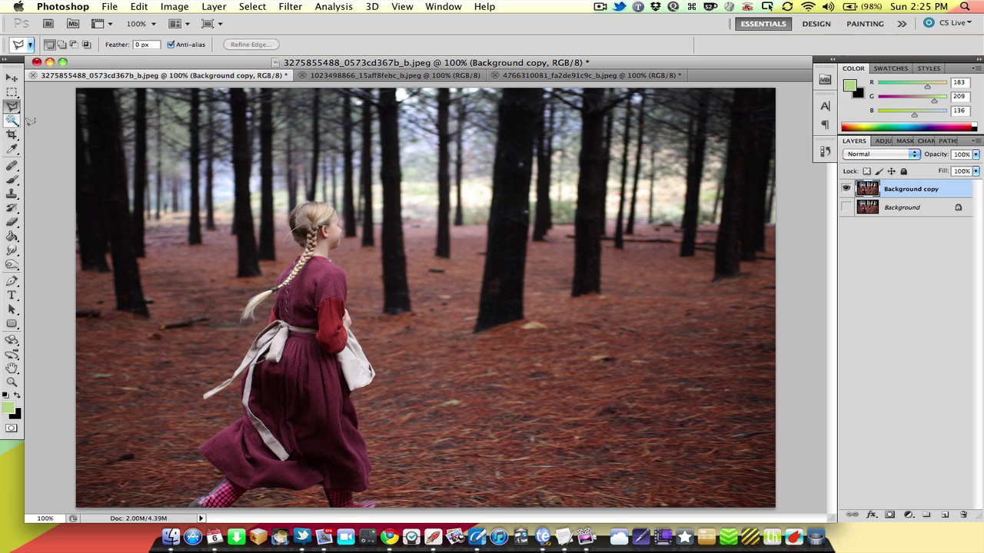
{"action": "key", "text": "o"}
{"action": "key", "text": "m"}
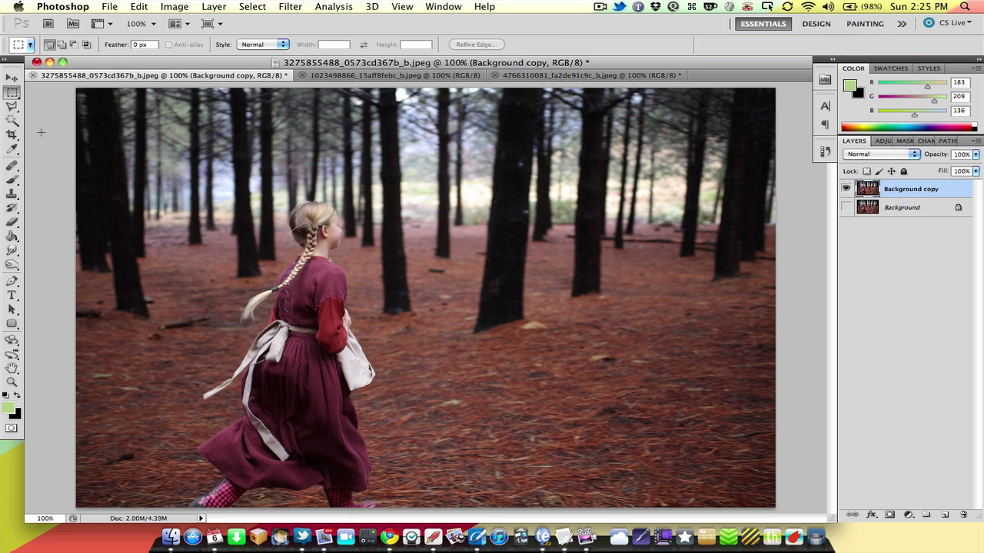
Outline a four-cornered area across the girl's upper body and the trees with the Polygonal Lasso Tool and delete it from Background copy.
{"action": "key", "text": "l"}
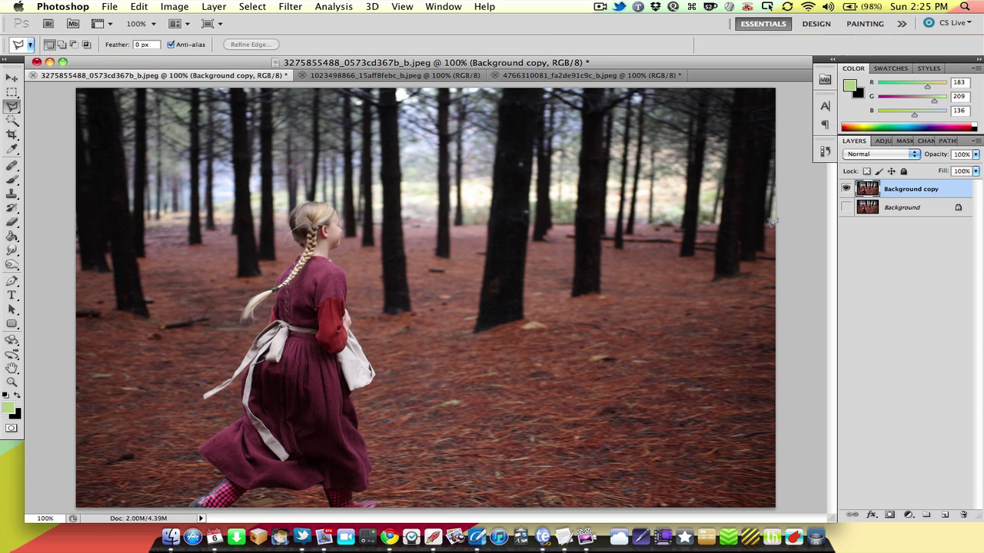
{"action": "left_click", "coordinate": [611, 230]}
{"action": "left_click", "coordinate": [275, 156]}
{"action": "left_click", "coordinate": [222, 312]}
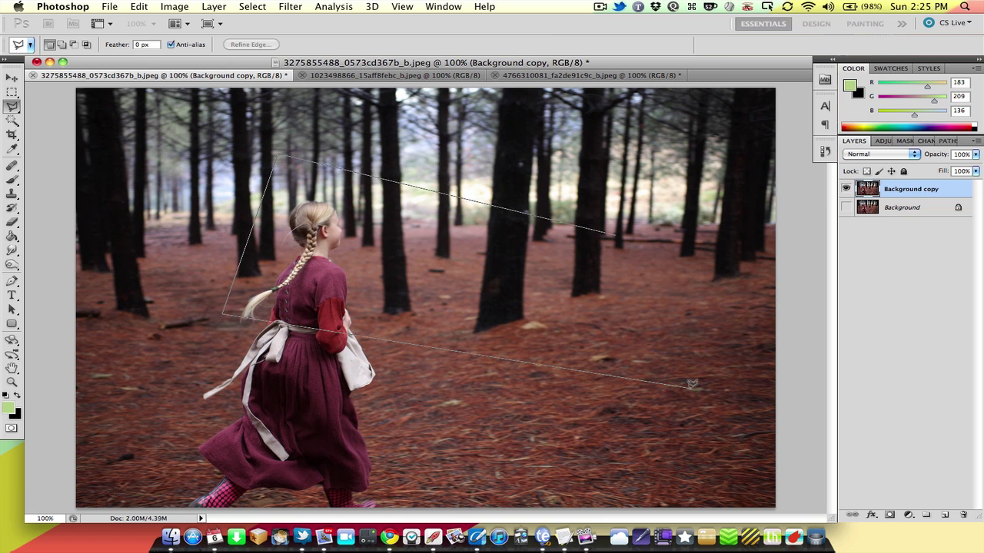
{"action": "double_click", "coordinate": [690, 384]}
{"action": "key", "text": "Delete"}
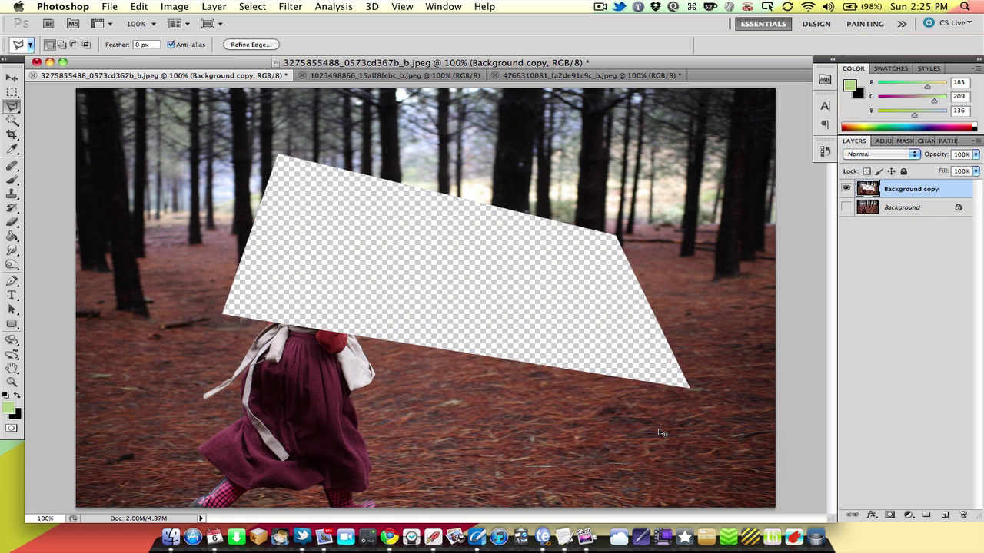
Undo the deletion of the four-cornered area and clear the selection.
{"action": "key", "text": "super+z"}
{"action": "key", "text": "m"}
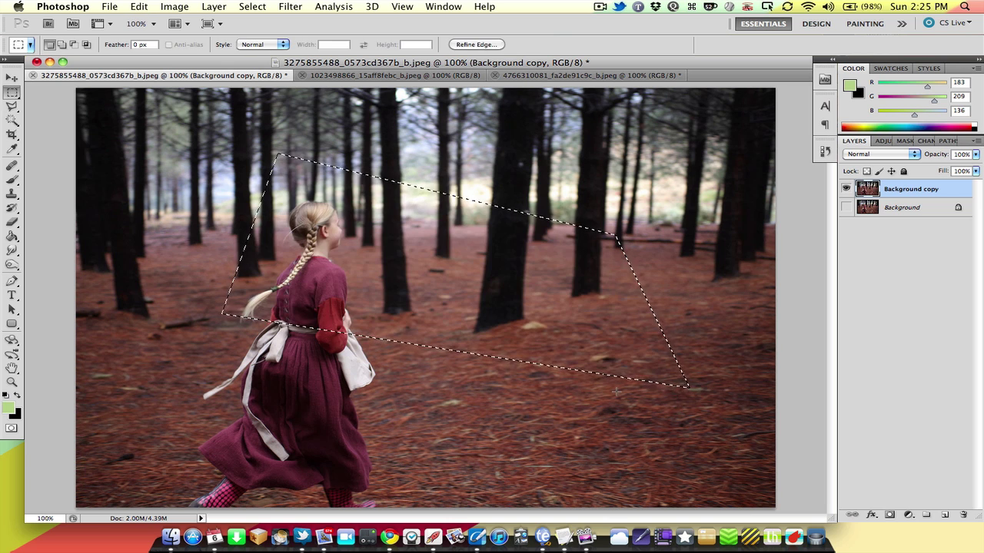
{"action": "key", "text": "super+d"}
Set the Polygonal Lasso feather to 59 px, outline the girl's upper body and the nearby trees, and delete that area from Background copy.
{"action": "key", "text": "l"}
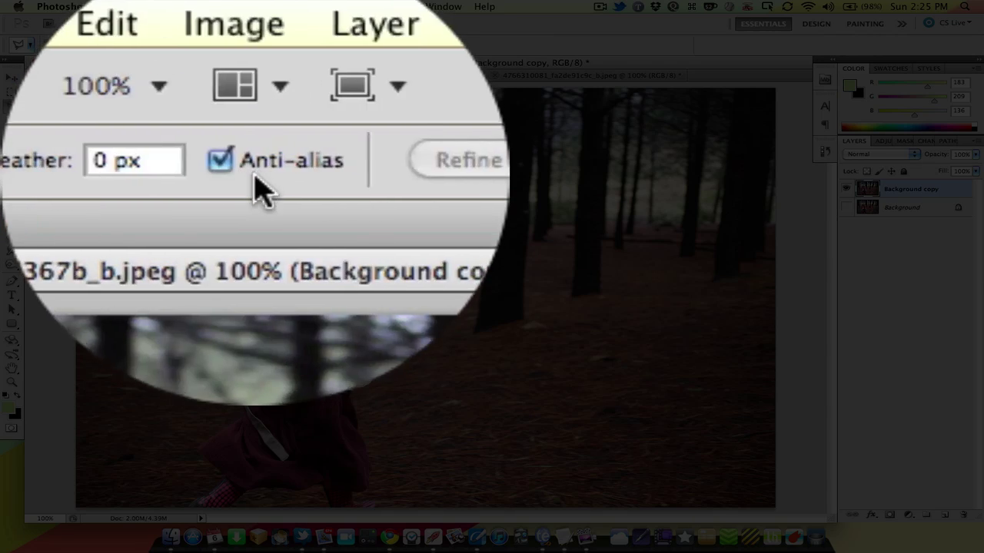
{"action": "left_click_drag", "start_coordinate": [115, 46], "coordinate": [158, 46]}
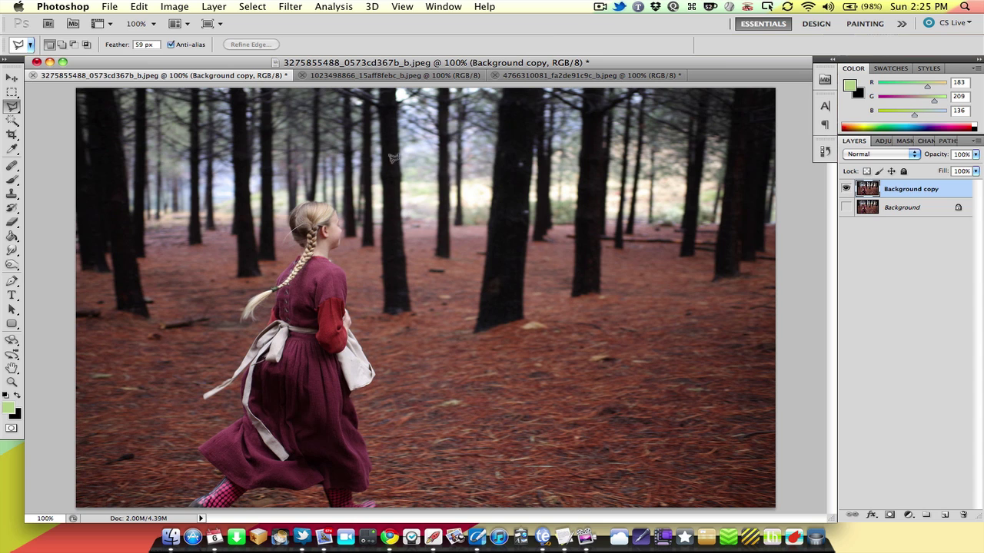
{"action": "left_click", "coordinate": [499, 181]}
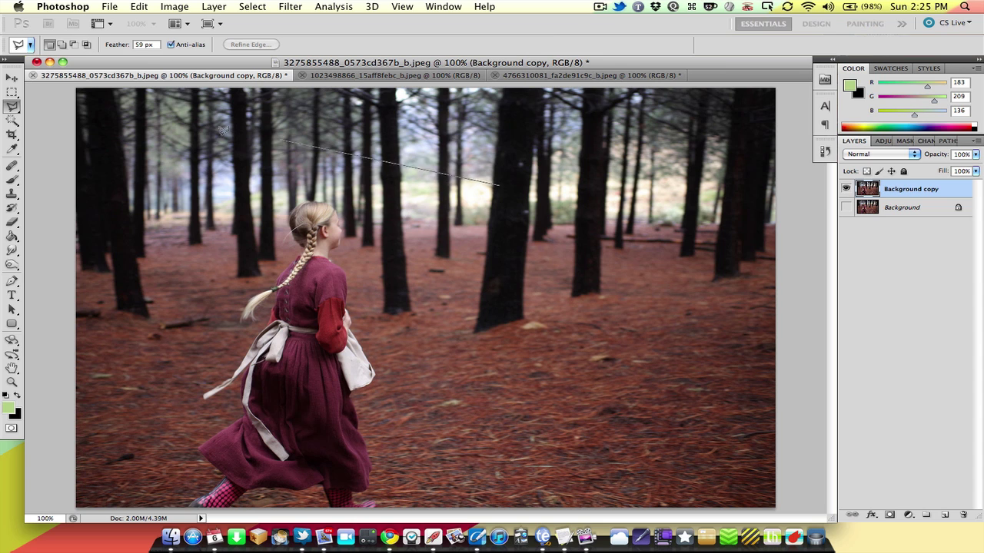
{"action": "double_click", "coordinate": [540, 390]}
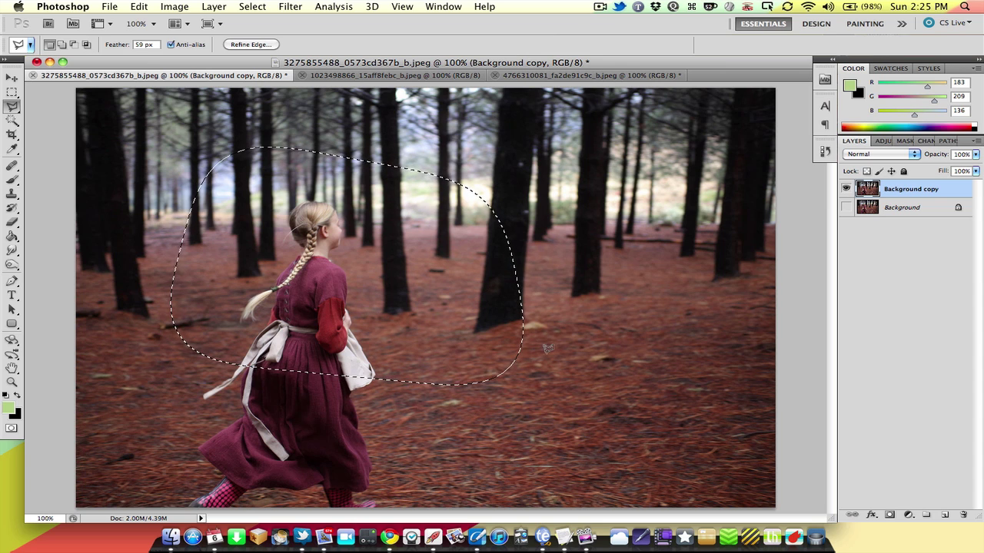
{"action": "key", "text": "Delete"}
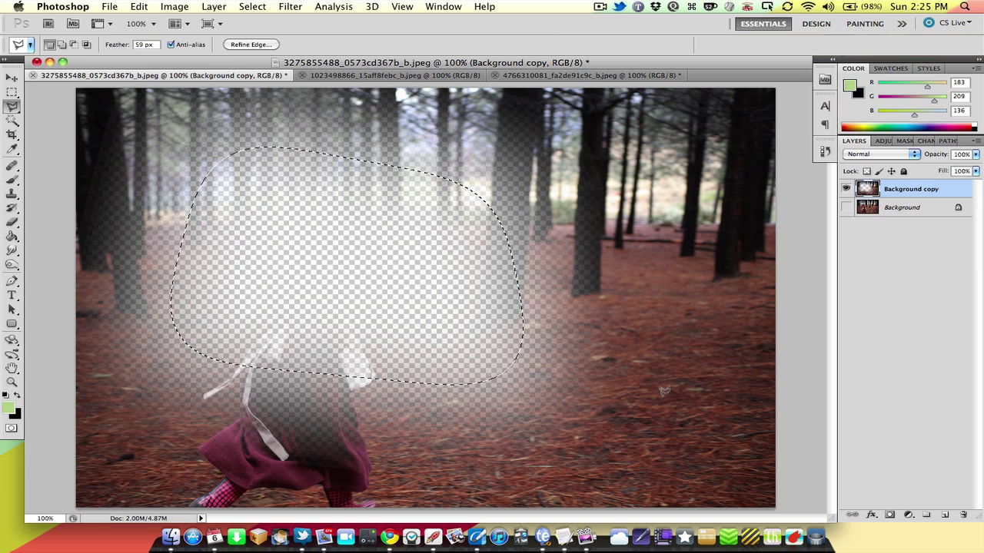
Undo the deletion of the feathered area and clear the selection.
{"action": "key", "text": "ctrl+z"}
{"action": "key", "text": "m"}
{"action": "key", "text": "ctrl+d"}
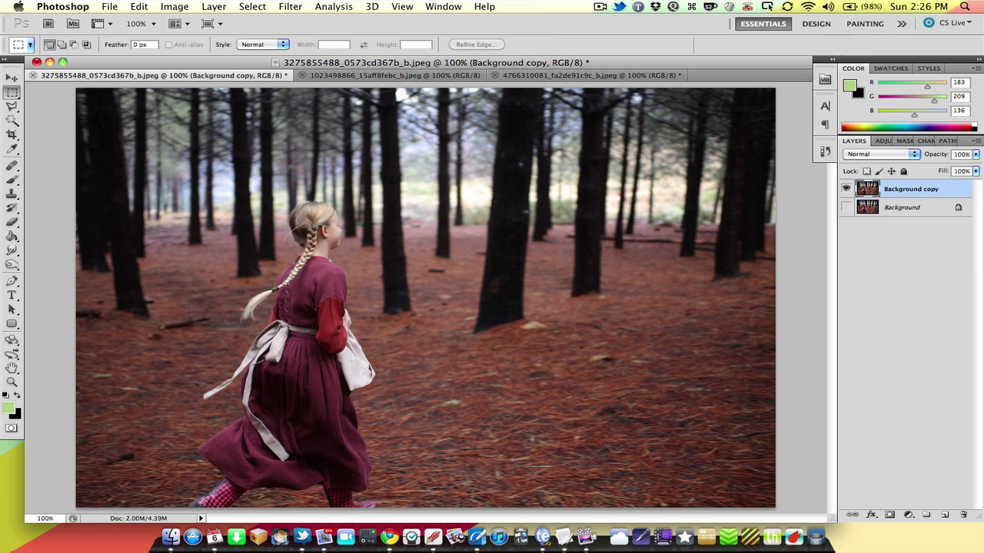
Return the Polygonal Lasso feather to 0 px.
{"action": "key", "text": "l"}
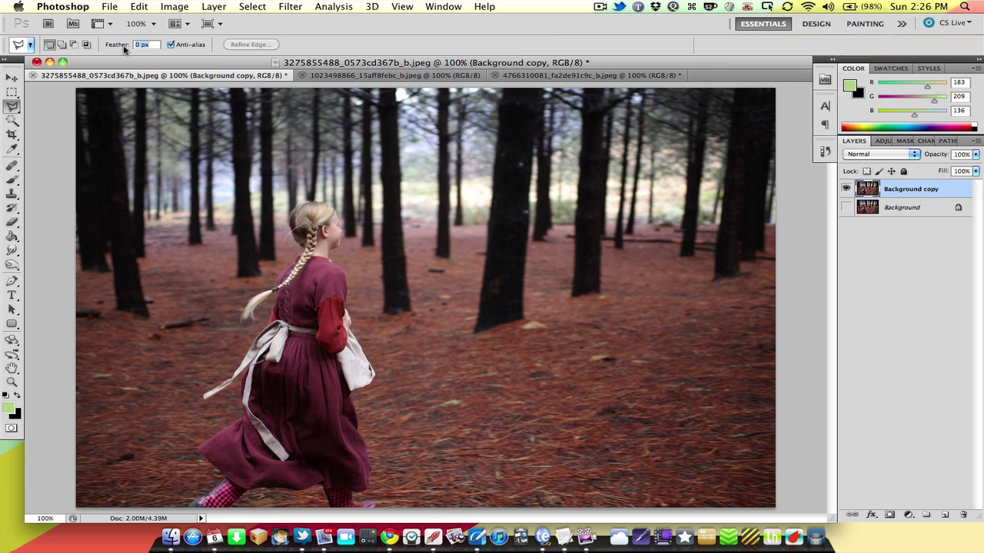
{"action": "type", "text": "40"}
{"action": "left_click_drag", "start_coordinate": [133, 46], "coordinate": [118, 47]}
Use the Magic Wand Tool to select the large central tree trunk, replace it with the trunk nearest the girl, and deselect.
{"action": "left_click", "coordinate": [13, 121]}
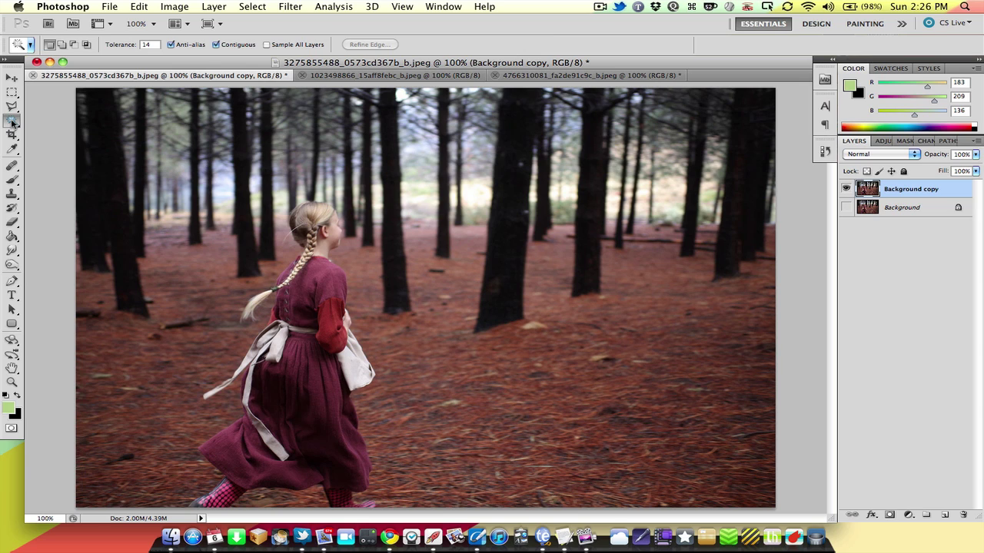
{"action": "left_click", "coordinate": [12, 122]}
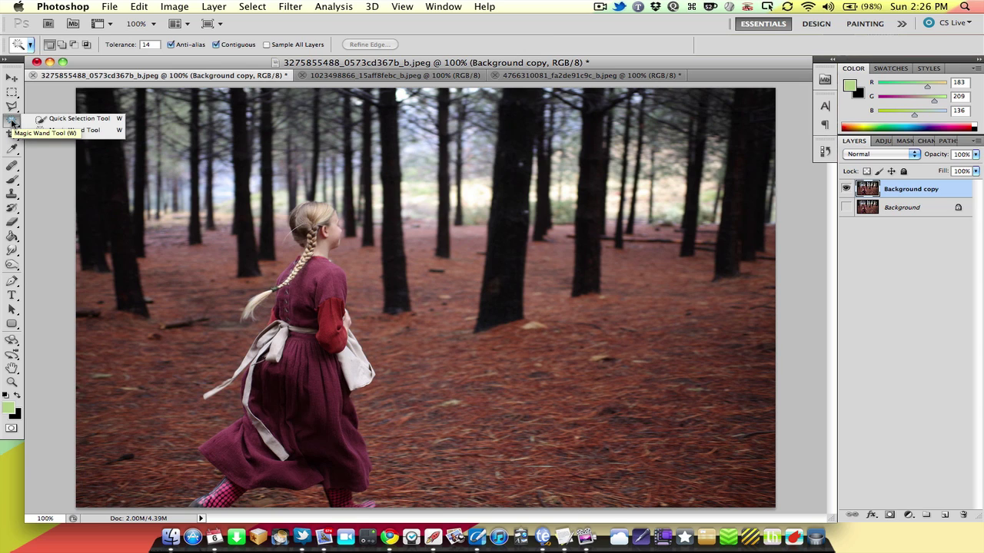
{"action": "left_click", "coordinate": [13, 121]}
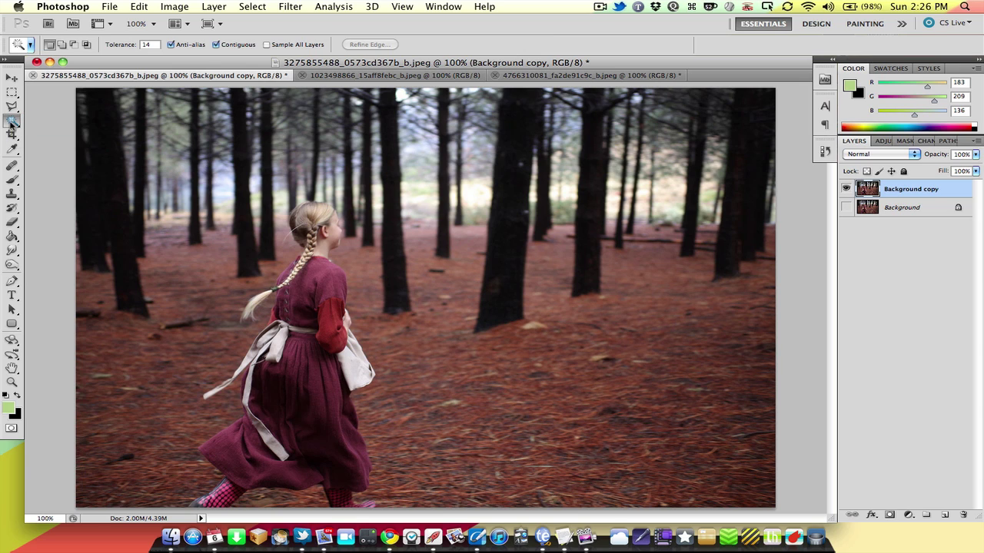
{"action": "left_click", "coordinate": [510, 247]}
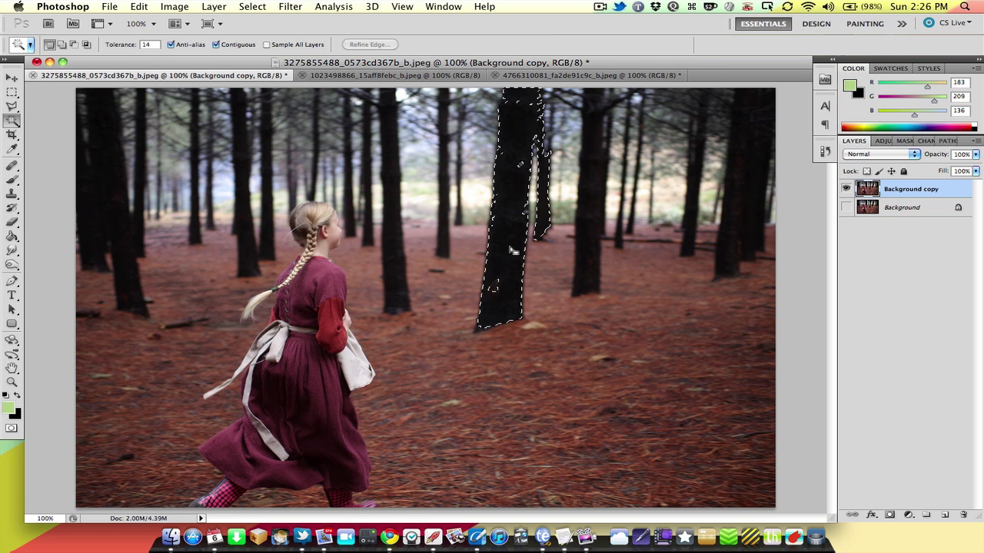
{"action": "left_click", "coordinate": [392, 265]}
{"action": "key", "text": "m"}
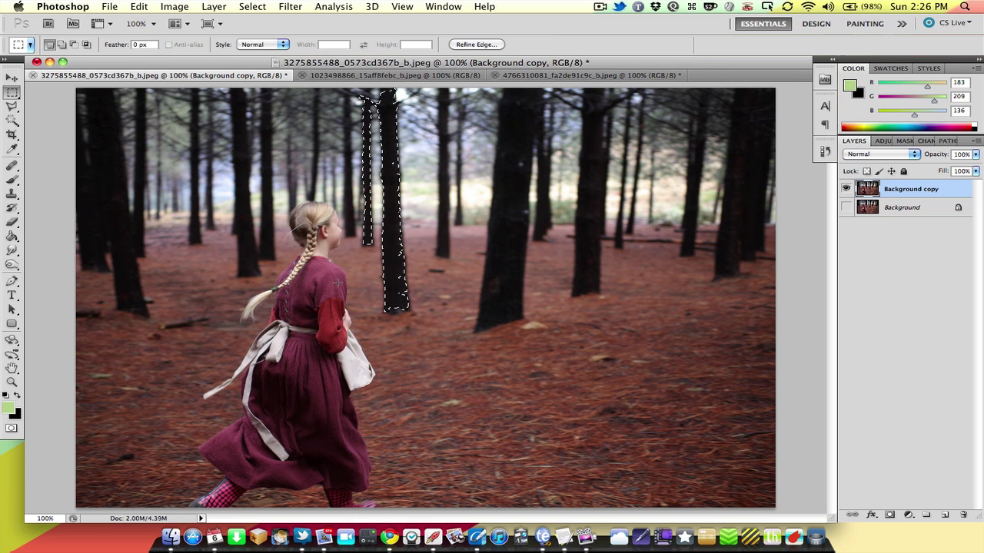
{"action": "key", "text": "ctrl+d"}
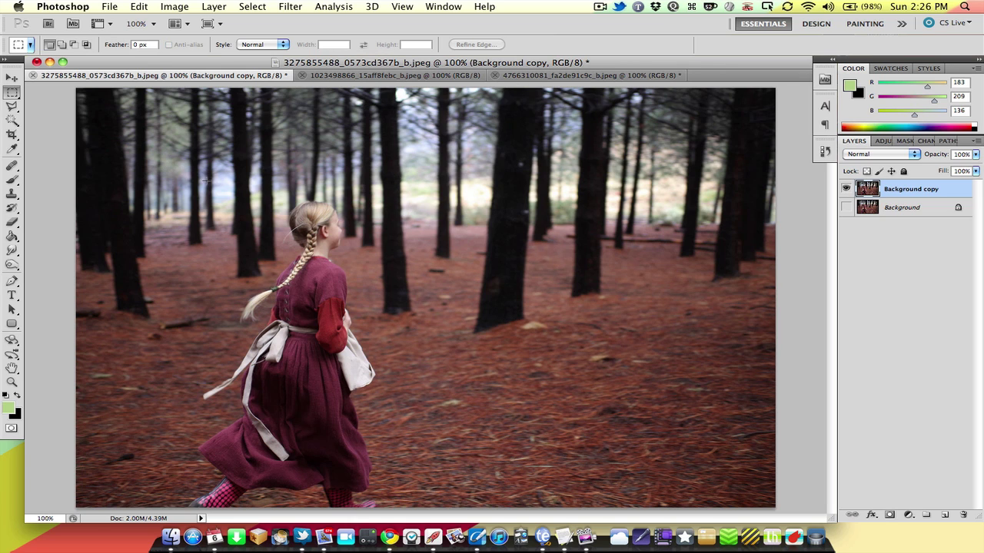
Crop the photo to a smaller rectangle around the girl and the central trees, and undo the crop.
{"action": "left_click", "coordinate": [11, 136]}
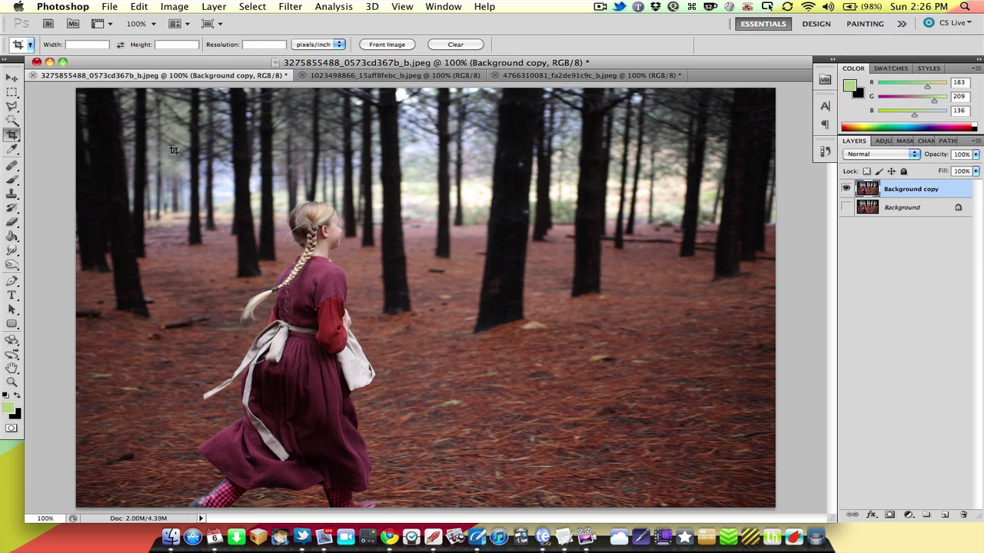
{"action": "left_click_drag", "start_coordinate": [233, 188], "coordinate": [635, 455]}
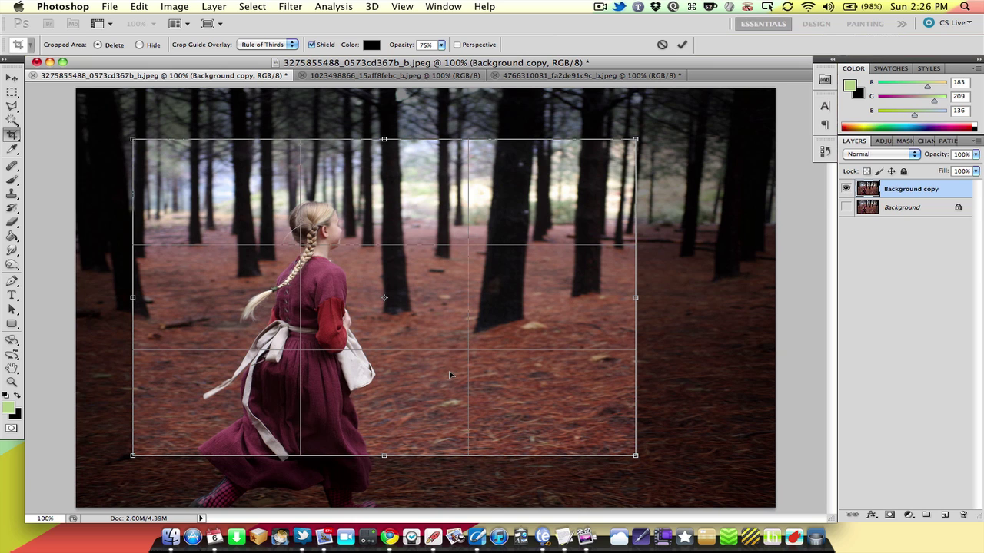
{"action": "key", "text": "Return"}
{"action": "key", "text": "super+z"}
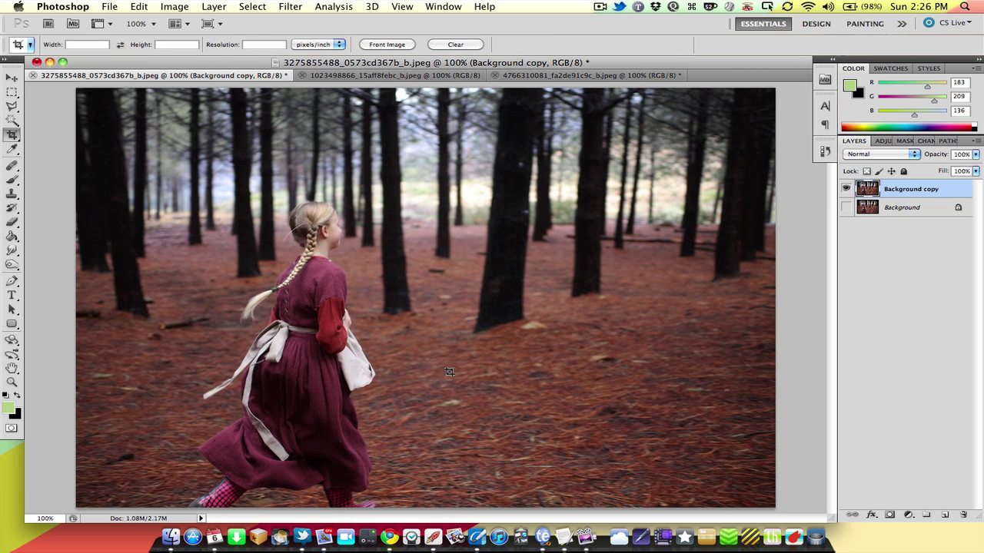
Take the crop dimensions from the front image (1024 × 683 px, 72 pixels/inch) and crop the photo at that fixed ratio.
{"action": "key", "text": "m"}
{"action": "key", "text": "c"}
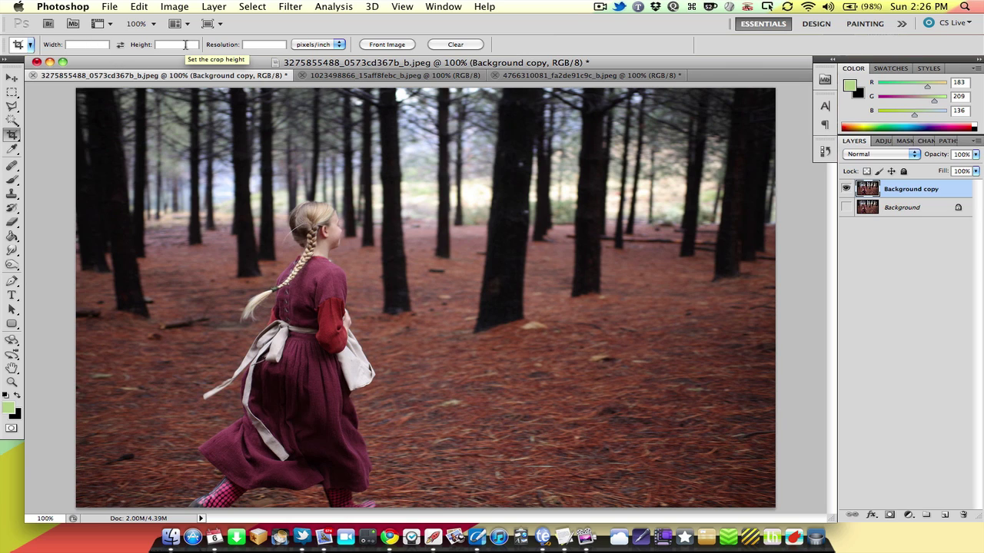
{"action": "left_click", "coordinate": [392, 46]}
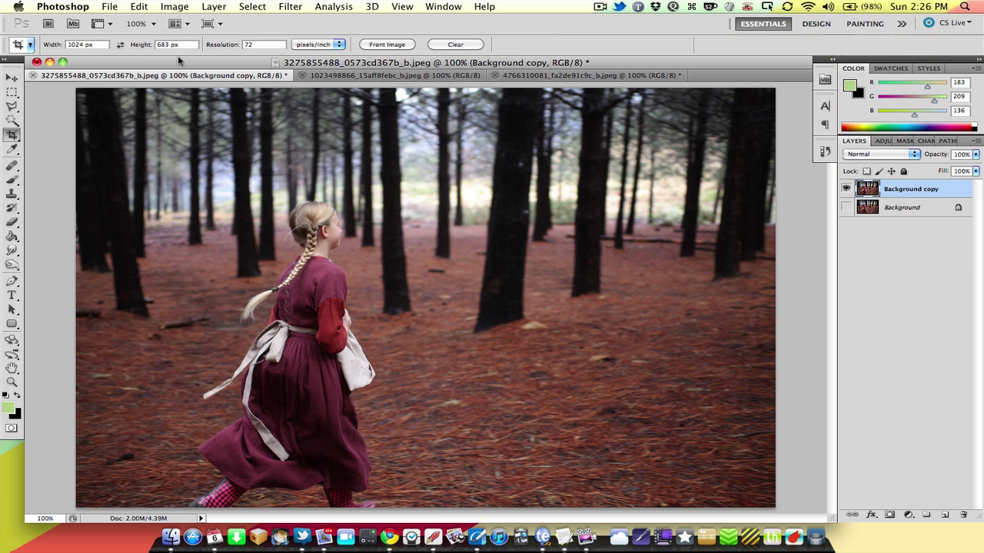
{"action": "left_click_drag", "start_coordinate": [123, 131], "coordinate": [733, 467]}
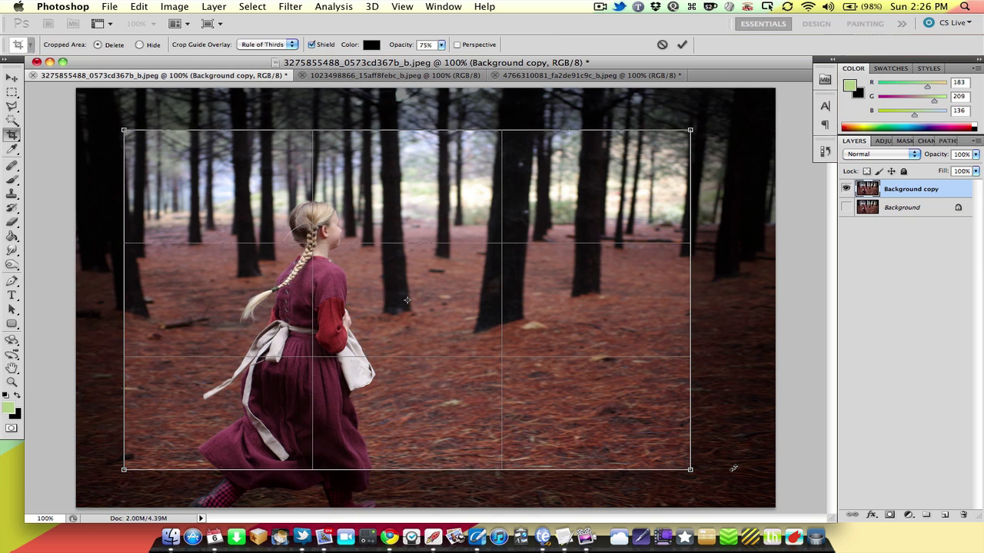
{"action": "key", "text": "Return"}
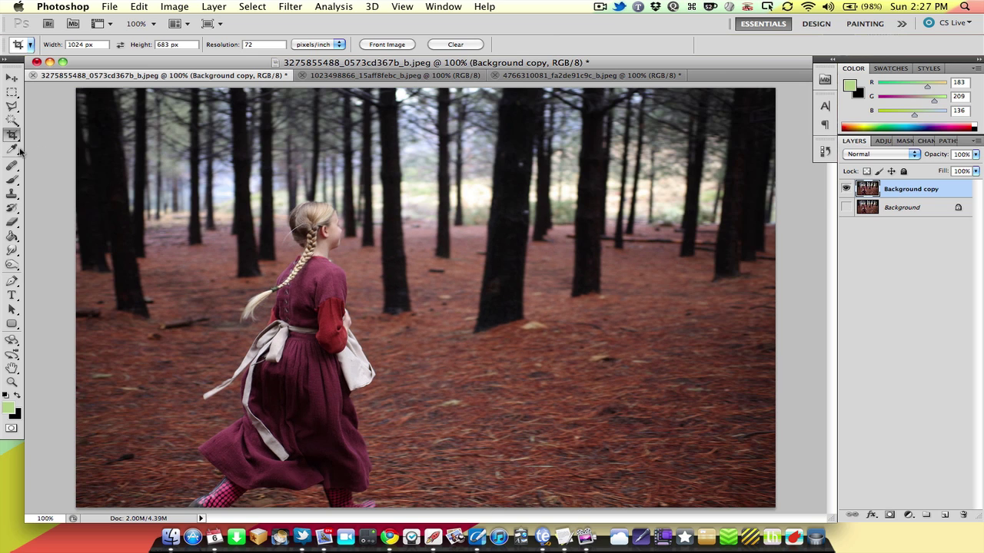
Sample foreground colors from the girl's purple dress, the forest floor and her red sleeve with the Eyedropper Tool.
{"action": "left_click", "coordinate": [12, 149]}
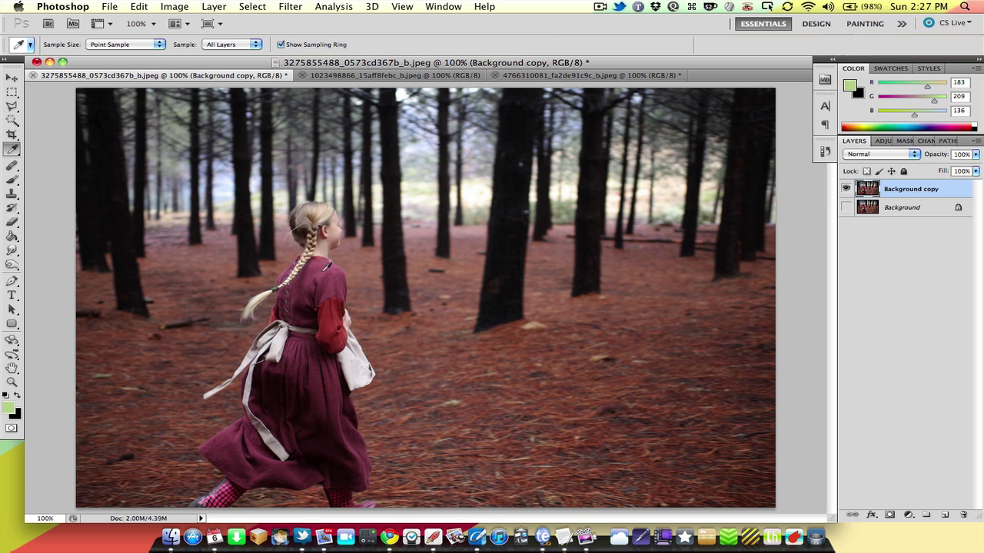
{"action": "left_click", "coordinate": [334, 275]}
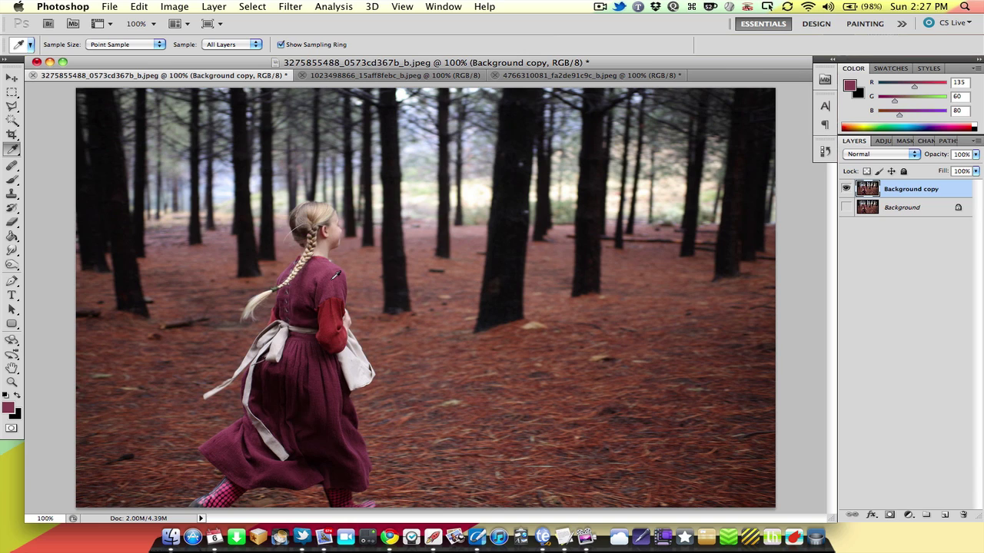
{"action": "left_click", "coordinate": [417, 280]}
{"action": "left_click", "coordinate": [345, 291]}
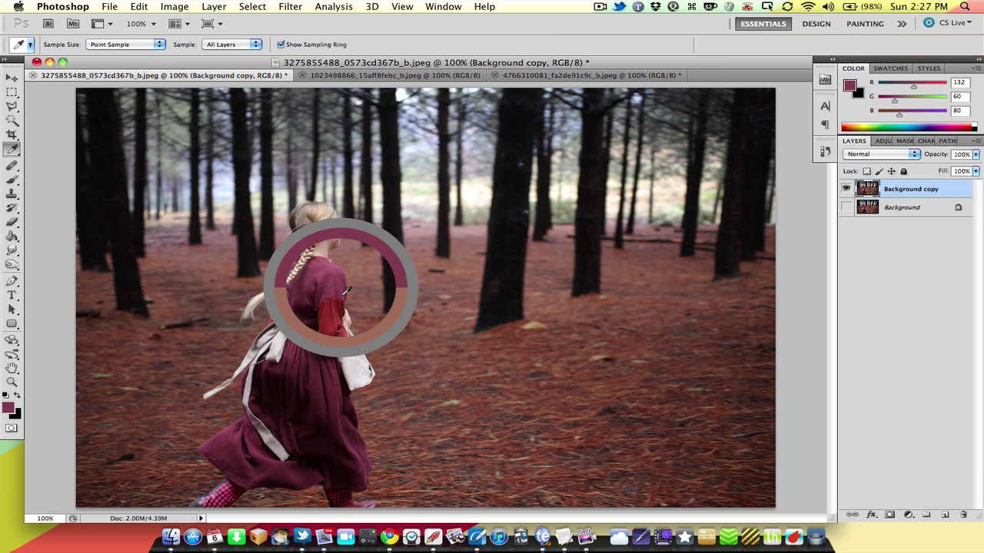
{"action": "left_click", "coordinate": [345, 314]}
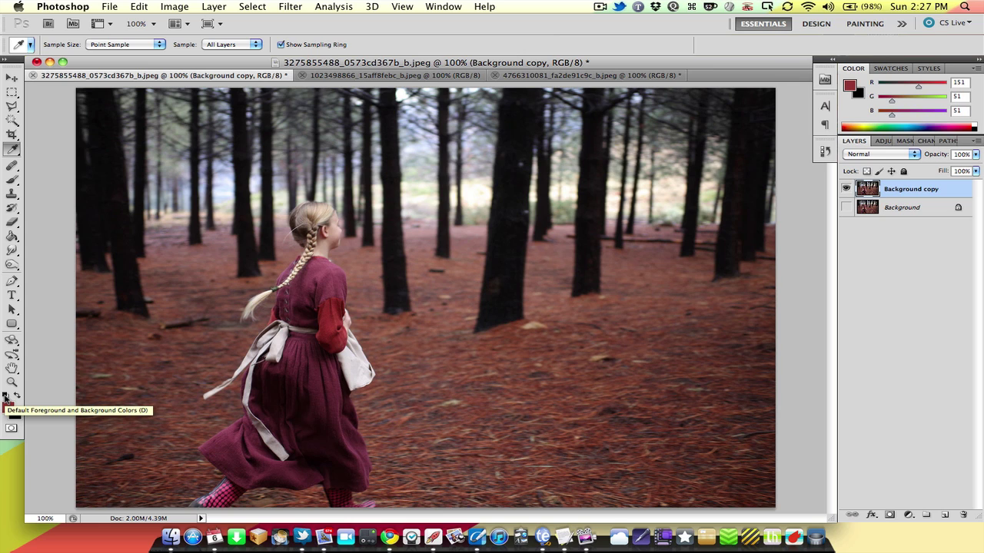
Restore the default colors and set the foreground color to bright green 84bf1c.
{"action": "left_click", "coordinate": [5, 395]}
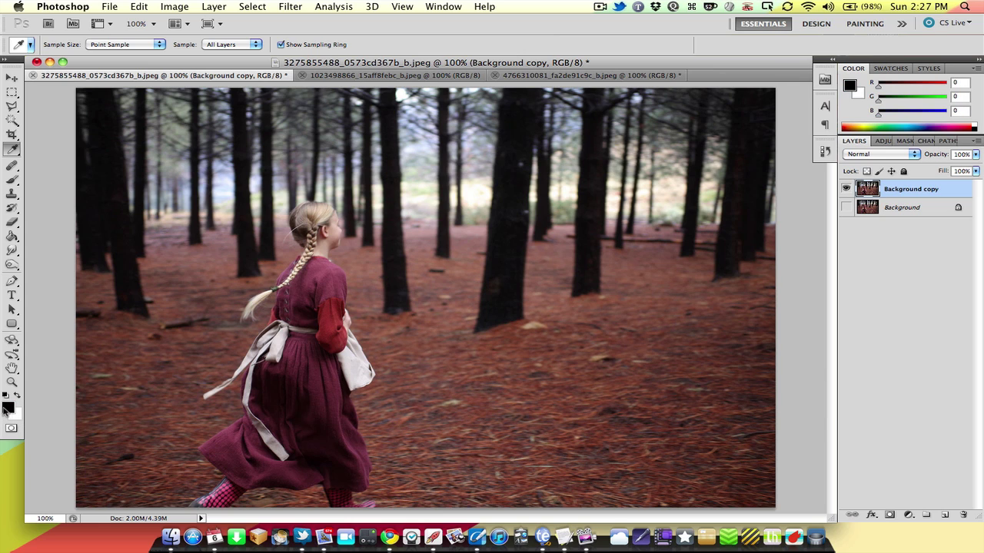
{"action": "left_click", "coordinate": [8, 409]}
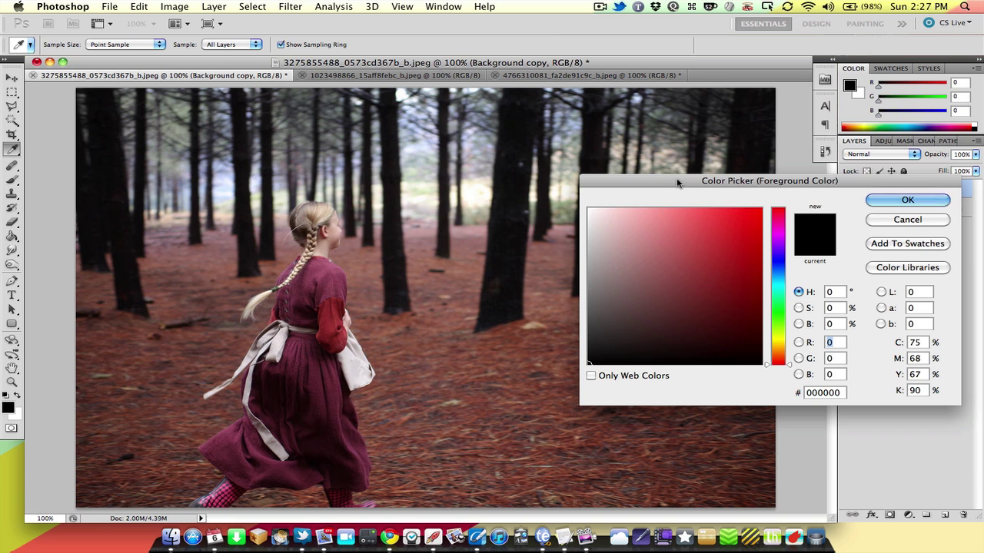
{"action": "left_click_drag", "start_coordinate": [679, 183], "coordinate": [358, 170]}
{"action": "left_click", "coordinate": [414, 234]}
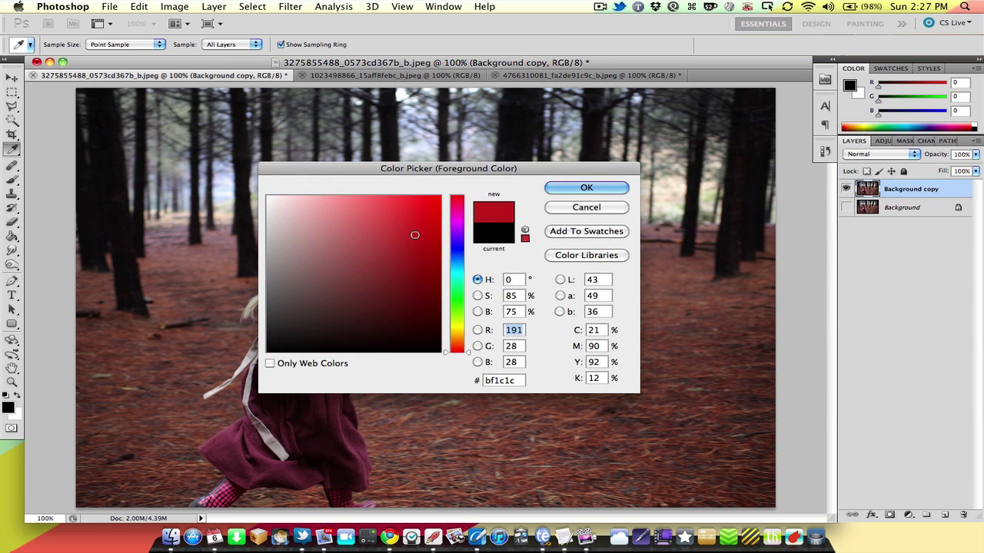
{"action": "left_click_drag", "start_coordinate": [458, 231], "coordinate": [458, 332]}
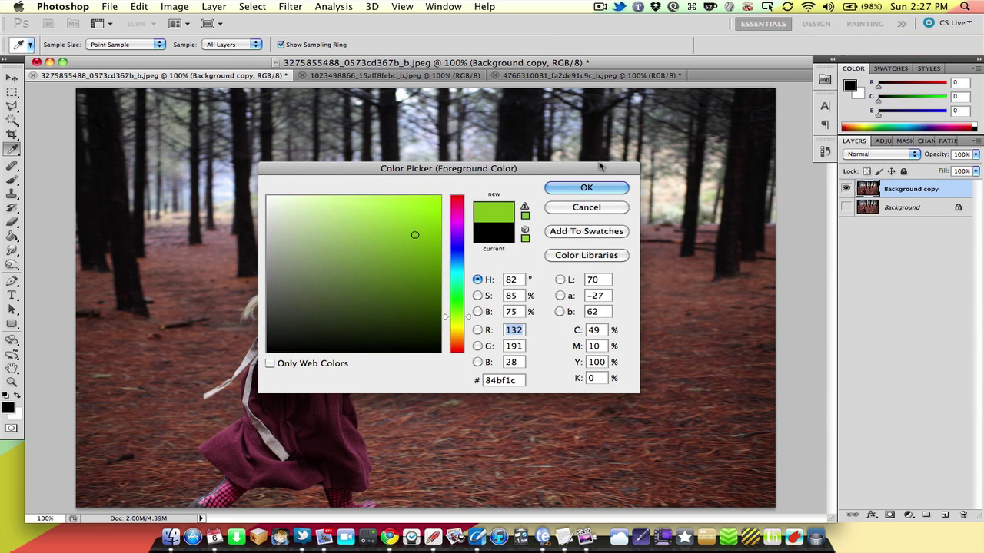
{"action": "left_click", "coordinate": [587, 187]}
Set the background color to a very dark red.
{"action": "left_click", "coordinate": [17, 416]}
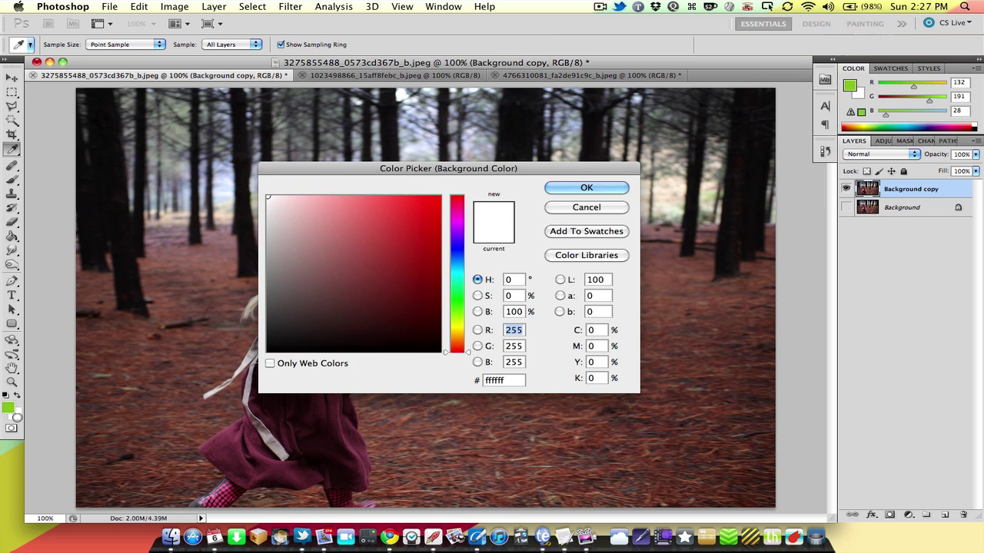
{"action": "left_click", "coordinate": [373, 327]}
{"action": "left_click", "coordinate": [552, 191]}
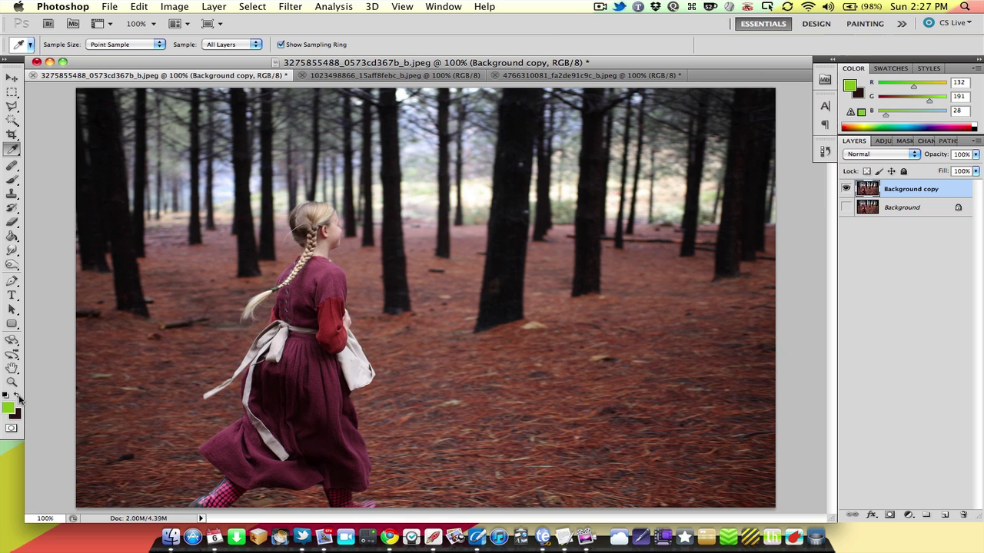
Swap the foreground and background colors back and forth several times, and restore the default black and white.
{"action": "left_click", "coordinate": [20, 397]}
{"action": "left_click", "coordinate": [19, 397]}
{"action": "left_click", "coordinate": [19, 396]}
{"action": "left_click", "coordinate": [19, 396]}
{"action": "left_click", "coordinate": [19, 397]}
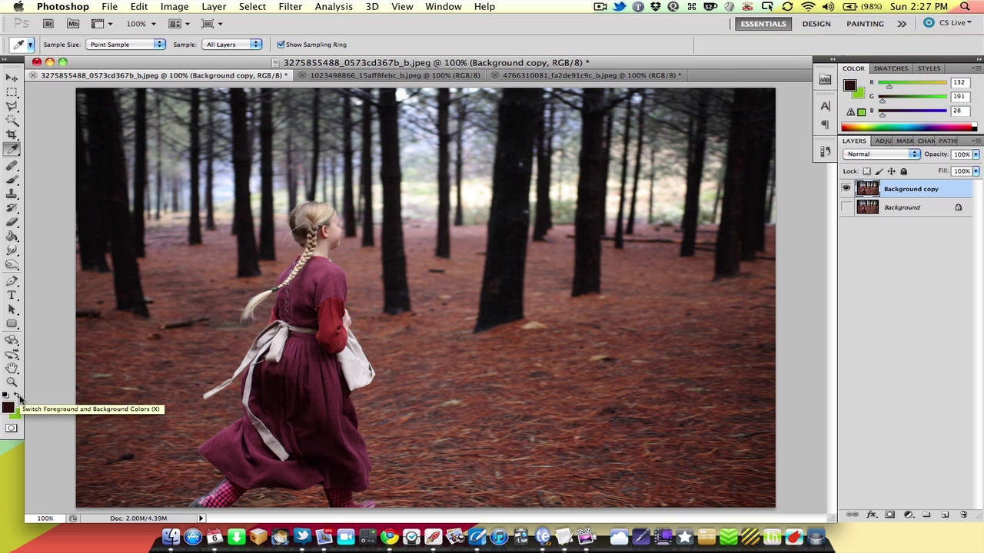
{"action": "left_click", "coordinate": [19, 397]}
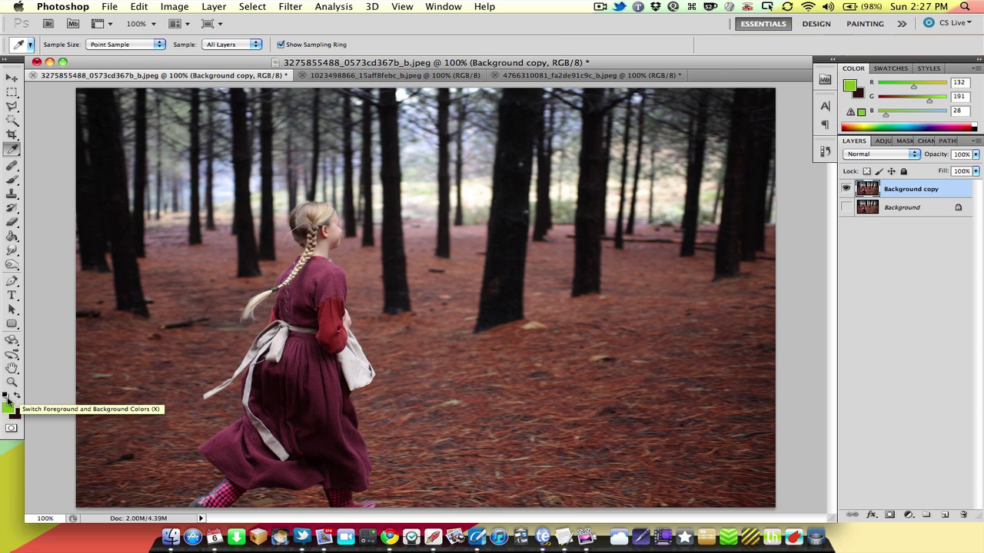
{"action": "left_click", "coordinate": [6, 395]}
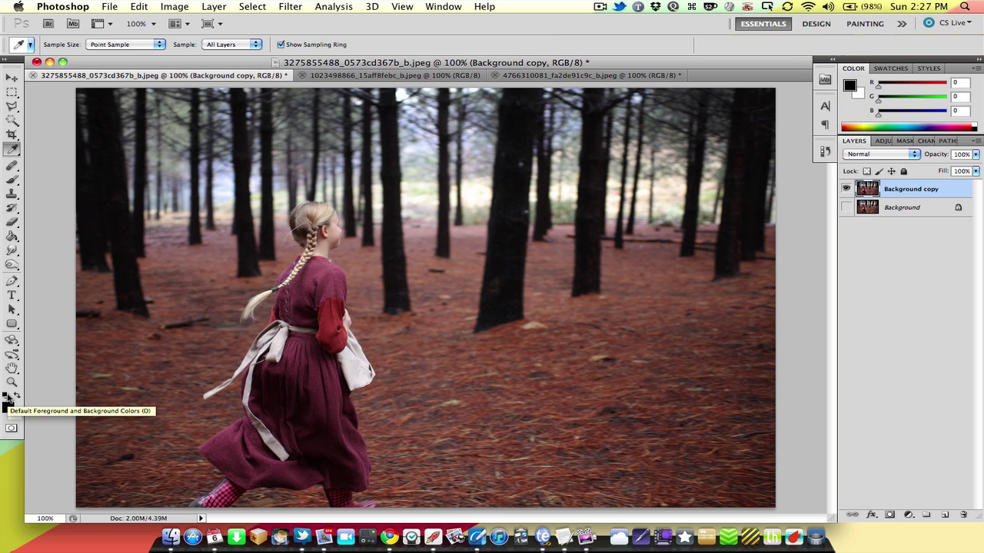
{"action": "left_click", "coordinate": [14, 165]}
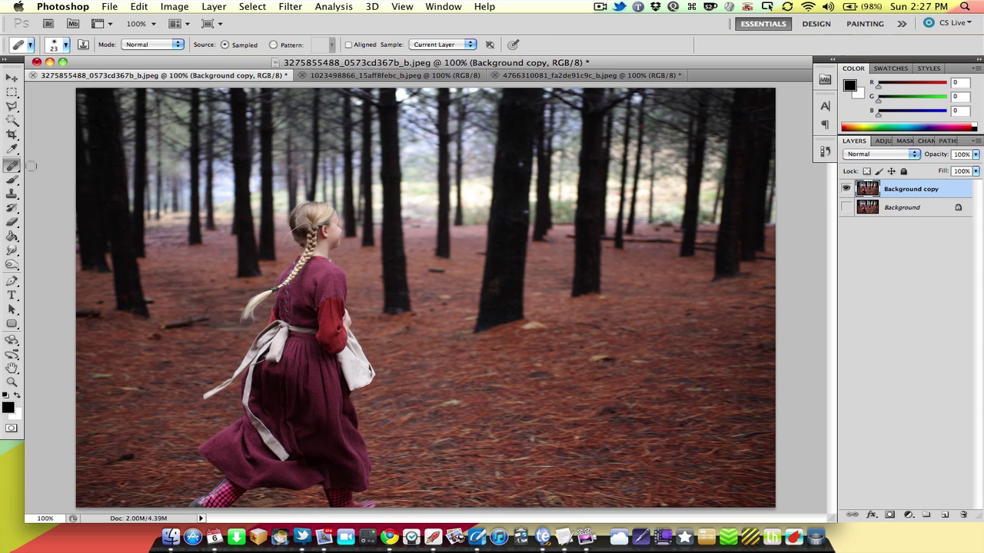
{"action": "left_click", "coordinate": [14, 170]}
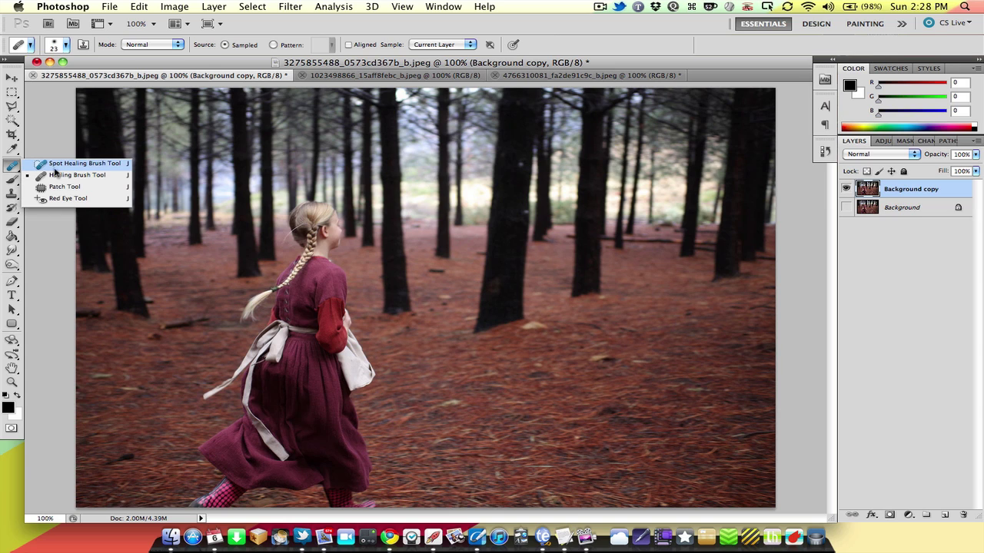
{"action": "left_click", "coordinate": [113, 176]}
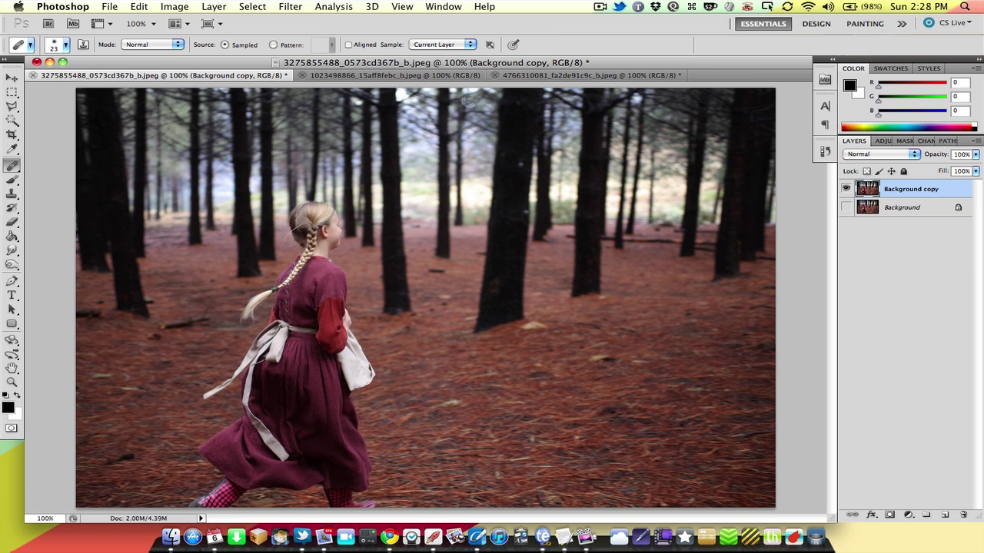
{"action": "left_click", "coordinate": [540, 75]}
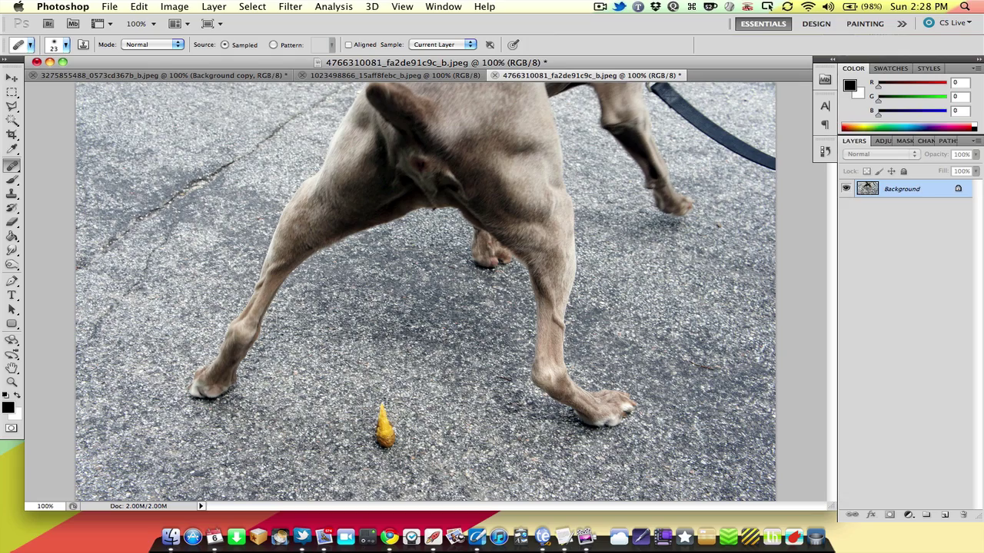
Set the Healing Brush size to 61 px.
{"action": "right_click", "coordinate": [354, 360]}
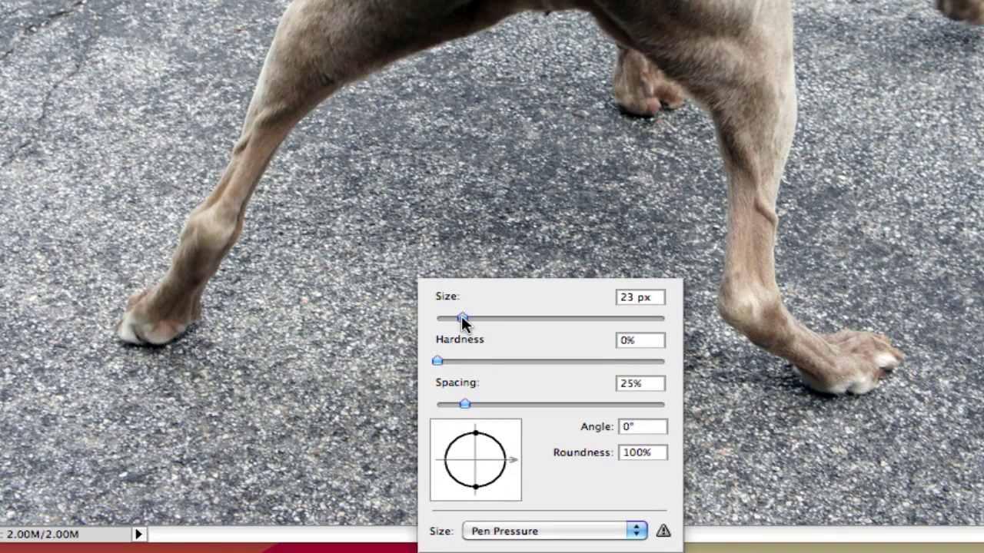
{"action": "left_click_drag", "start_coordinate": [461, 318], "coordinate": [504, 317]}
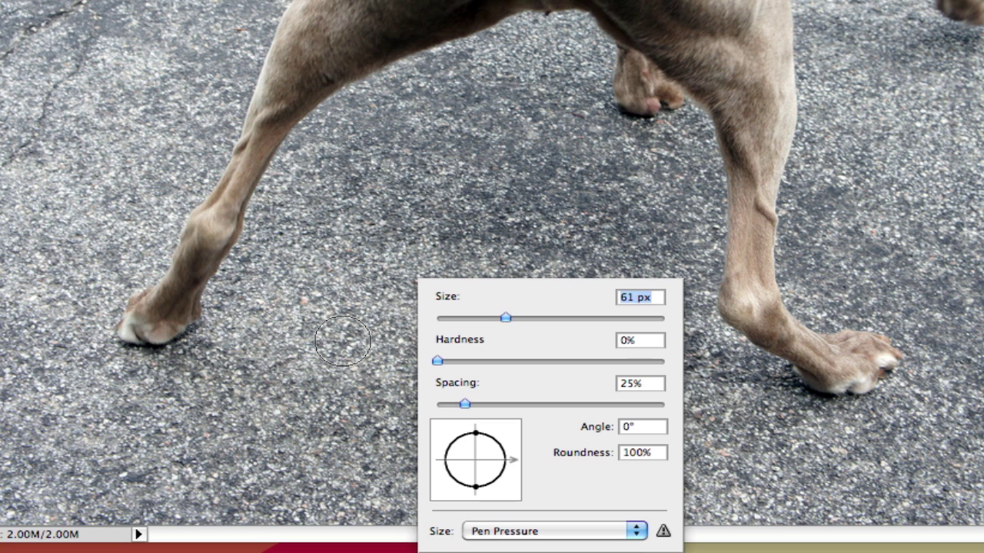
{"action": "right_click", "coordinate": [384, 193]}
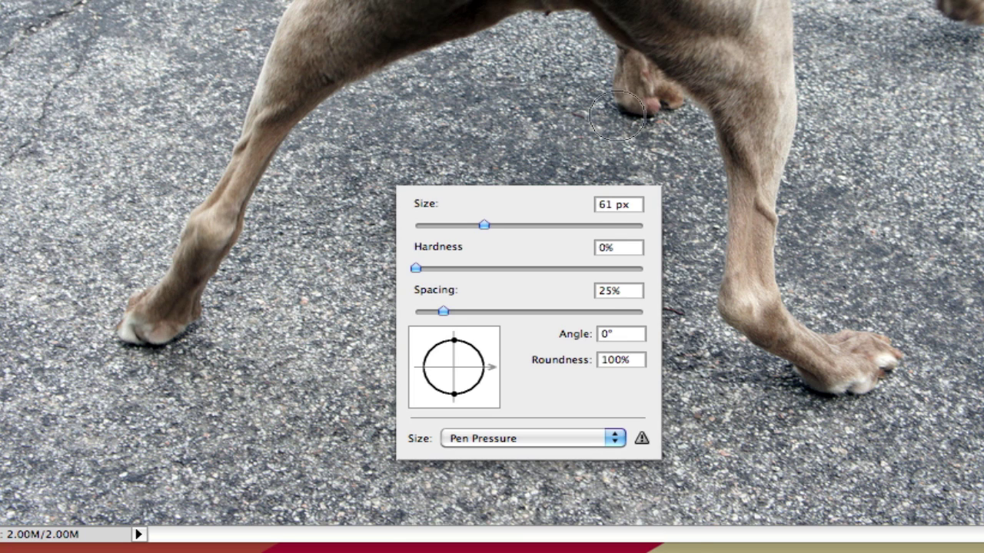
{"action": "right_click", "coordinate": [617, 121]}
{"action": "right_click", "coordinate": [376, 218]}
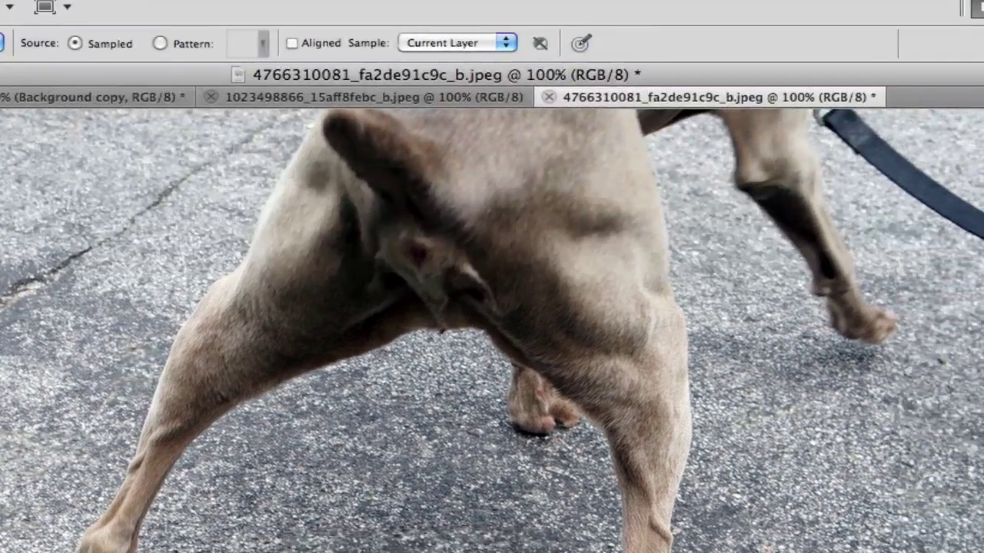
Sample clean asphalt near the dog's hind paw and heal over the yellow dropping with the Healing Brush.
{"action": "left_click", "coordinate": [665, 345]}
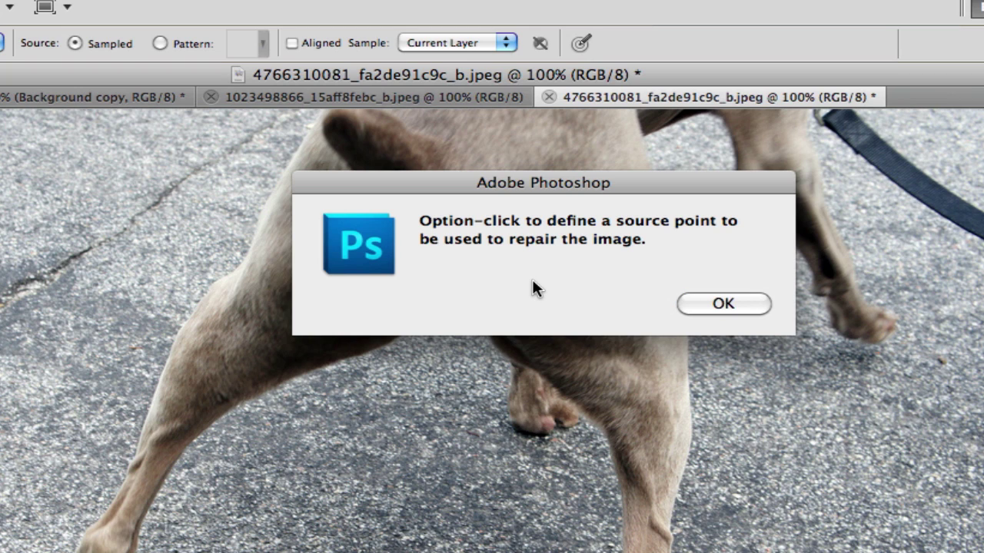
{"action": "left_click", "coordinate": [713, 306]}
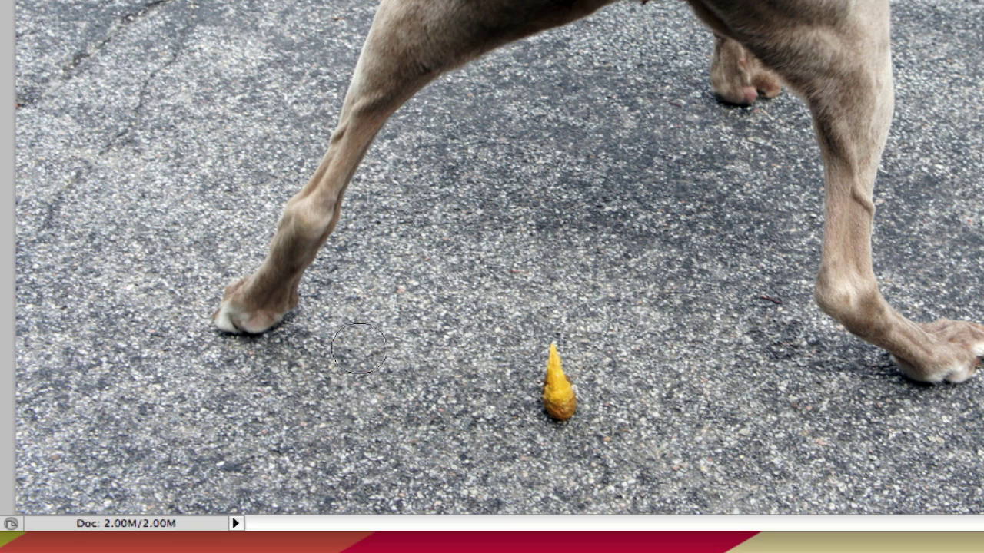
{"action": "left_click", "coordinate": [442, 287], "text": "alt"}
{"action": "mouse_move", "coordinate": [555, 352]}
{"action": "left_mouse_down"}
{"action": "mouse_move", "coordinate": [566, 403]}
{"action": "mouse_move", "coordinate": [558, 406]}
{"action": "left_mouse_up"}
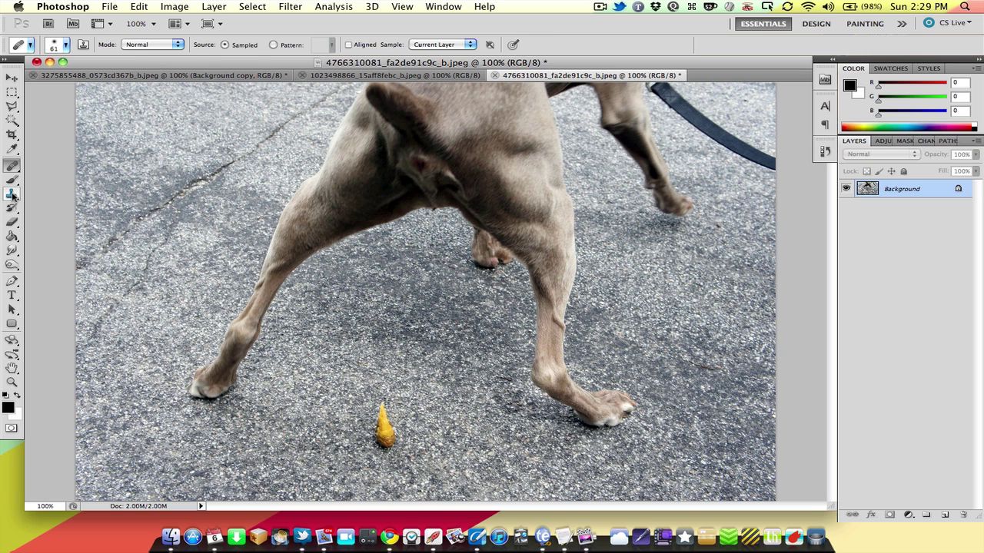
Activate the Clone Stamp Tool and enlarge its brush to 93 px.
{"action": "left_click", "coordinate": [13, 194]}
{"action": "right_click", "coordinate": [323, 378]}
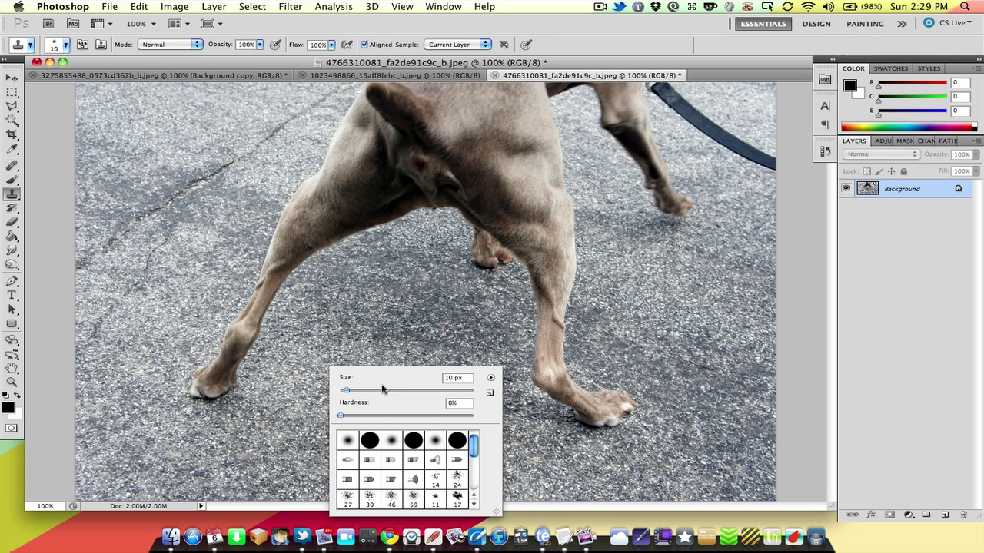
{"action": "left_click_drag", "start_coordinate": [382, 389], "coordinate": [400, 390]}
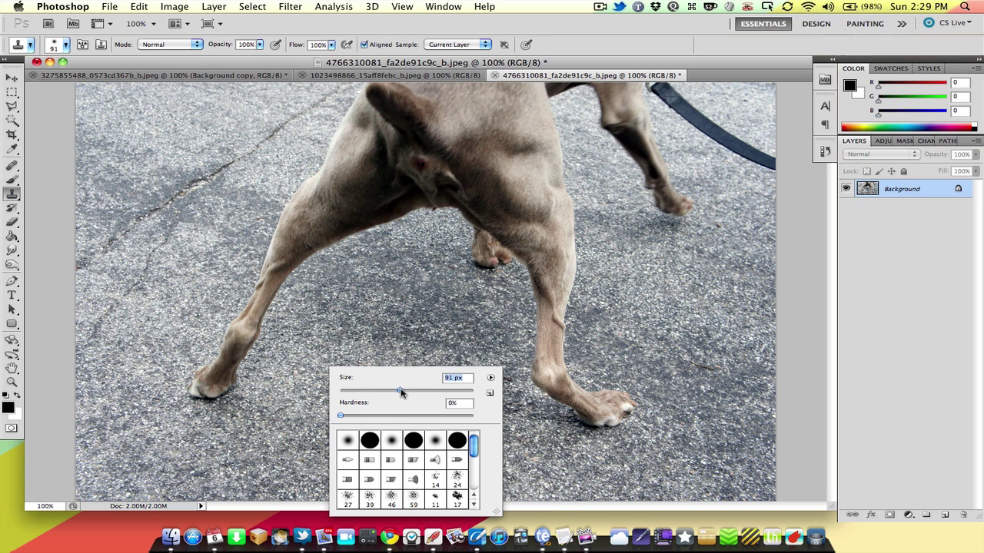
{"action": "left_click", "coordinate": [291, 373]}
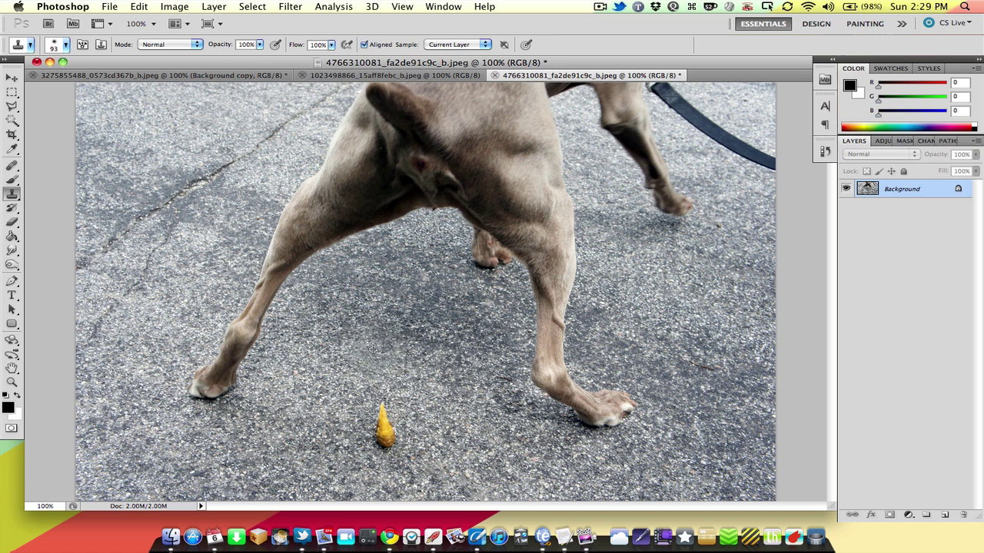
Clone nearby asphalt over the yellow dropping and blend the surrounding ground with the Clone Stamp.
{"action": "mouse_move", "coordinate": [380, 434]}
{"action": "left_mouse_down"}
{"action": "mouse_move", "coordinate": [392, 424]}
{"action": "mouse_move", "coordinate": [381, 427]}
{"action": "mouse_move", "coordinate": [386, 414]}
{"action": "mouse_move", "coordinate": [383, 430]}
{"action": "mouse_move", "coordinate": [478, 428]}
{"action": "mouse_move", "coordinate": [367, 441]}
{"action": "mouse_move", "coordinate": [318, 391]}
{"action": "mouse_move", "coordinate": [366, 437]}
{"action": "mouse_move", "coordinate": [427, 453]}
{"action": "mouse_move", "coordinate": [442, 452]}
{"action": "mouse_move", "coordinate": [444, 434]}
{"action": "mouse_move", "coordinate": [375, 406]}
{"action": "mouse_move", "coordinate": [510, 428]}
{"action": "mouse_move", "coordinate": [507, 440]}
{"action": "mouse_move", "coordinate": [498, 450]}
{"action": "mouse_move", "coordinate": [498, 392]}
{"action": "mouse_move", "coordinate": [441, 309]}
{"action": "mouse_move", "coordinate": [432, 391]}
{"action": "mouse_move", "coordinate": [340, 422]}
{"action": "mouse_move", "coordinate": [306, 396]}
{"action": "left_mouse_up"}
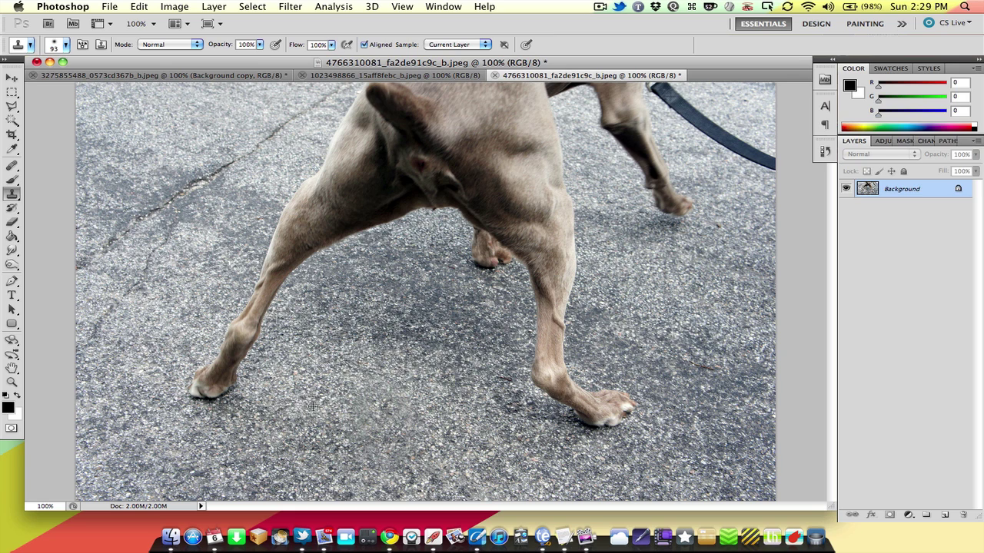
{"action": "left_click", "coordinate": [313, 406], "text": "alt"}
{"action": "mouse_move", "coordinate": [383, 416]}
{"action": "left_mouse_down"}
{"action": "mouse_move", "coordinate": [393, 413]}
{"action": "mouse_move", "coordinate": [325, 448]}
{"action": "left_mouse_up"}
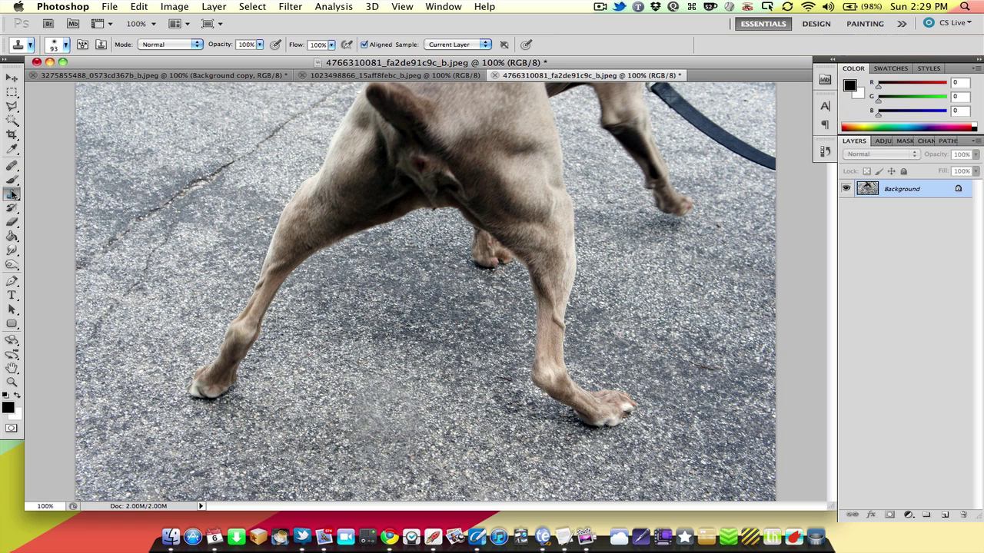
Darken the dog with two huge soft black dabs of the Brush Tool over the middle of the photo.
{"action": "left_click", "coordinate": [13, 181]}
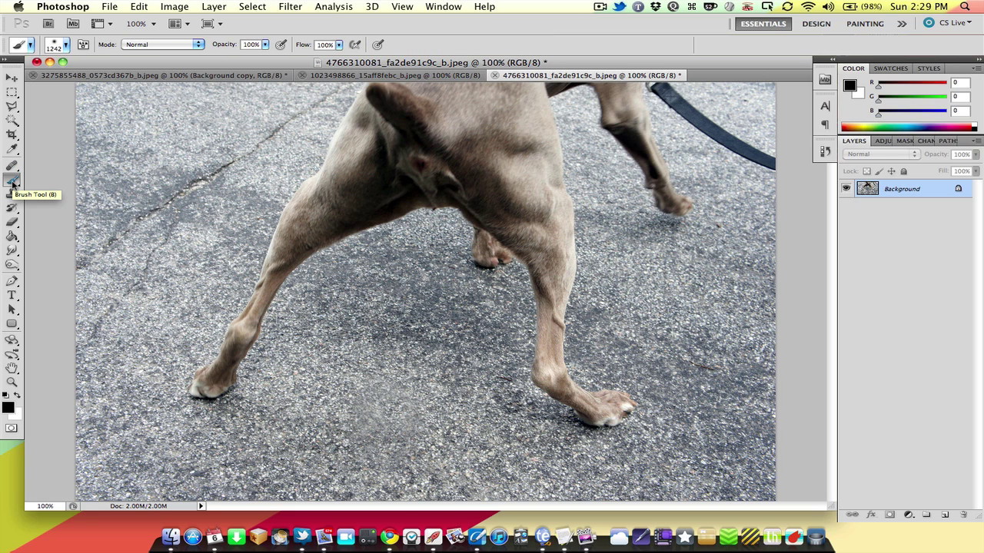
{"action": "right_click", "coordinate": [13, 180]}
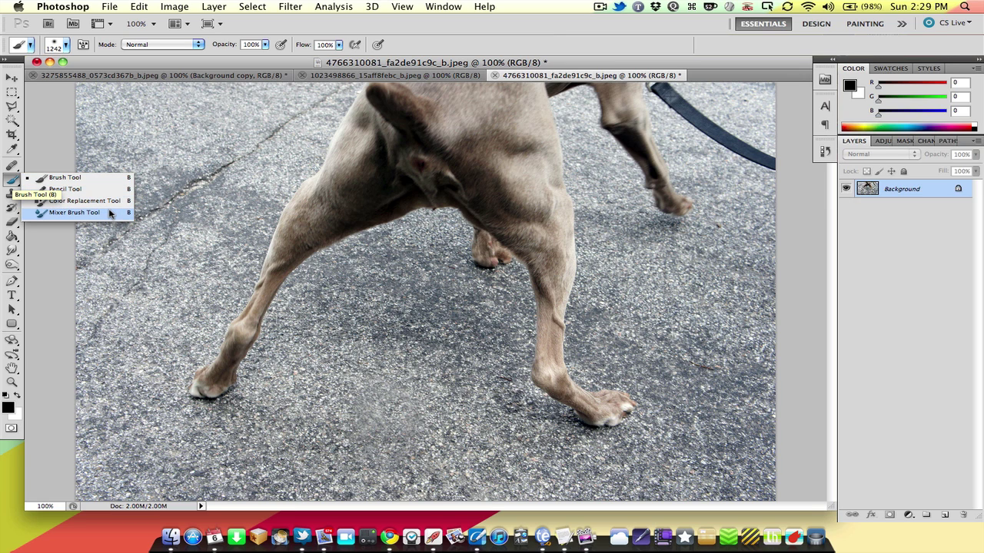
{"action": "left_click", "coordinate": [98, 185]}
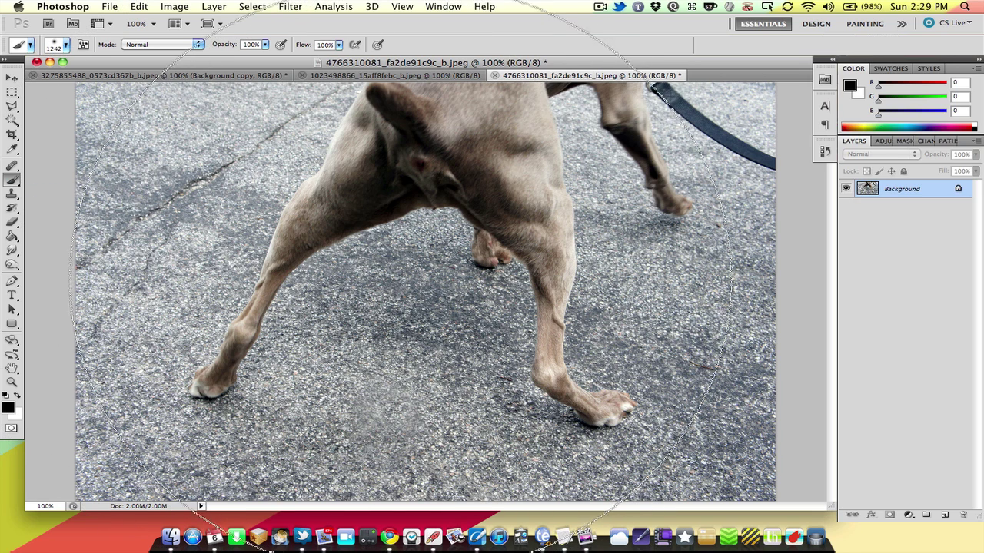
{"action": "left_click", "coordinate": [412, 275]}
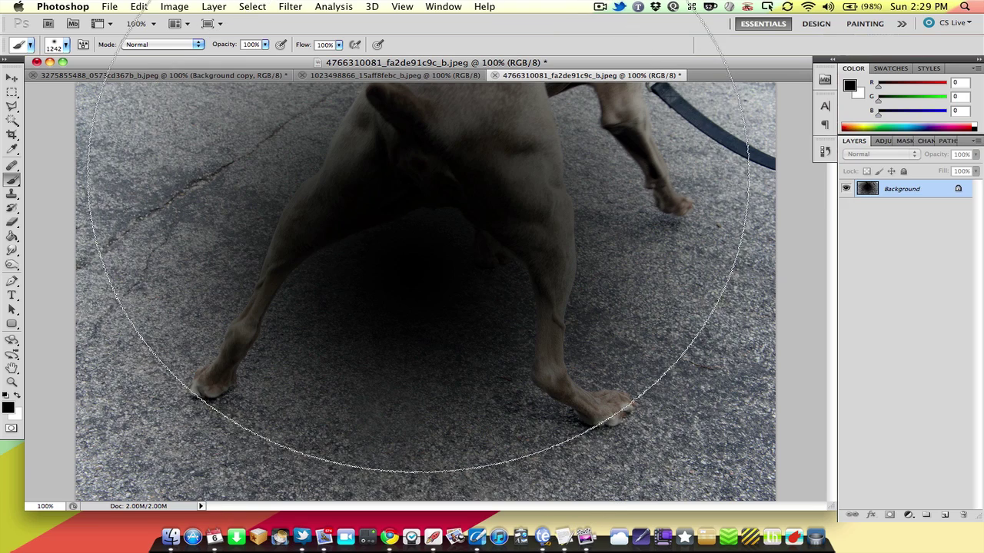
{"action": "left_click", "coordinate": [427, 166]}
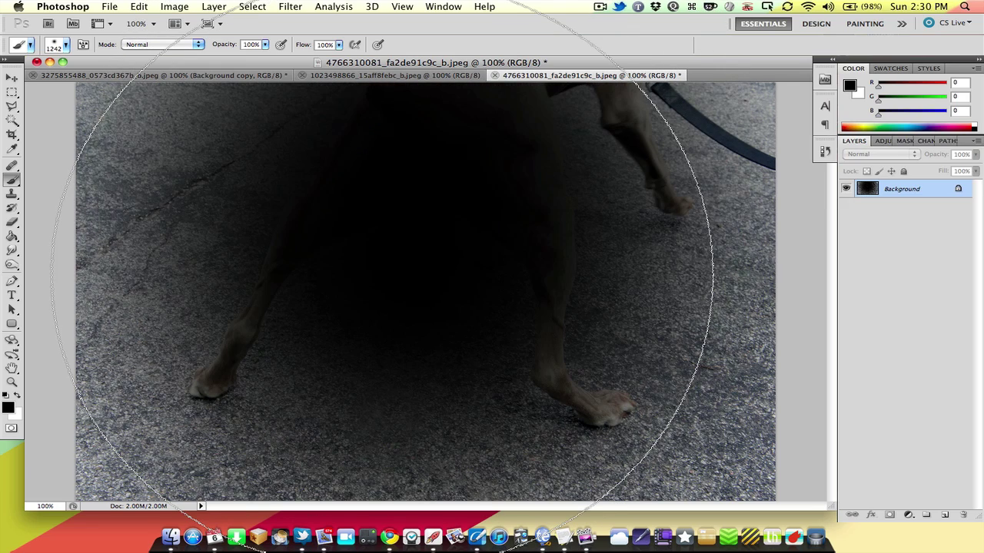
Choose the 74 px maple leaf brush tip and paint a trail of black leaves across the lower part of the photo.
{"action": "right_click", "coordinate": [380, 280]}
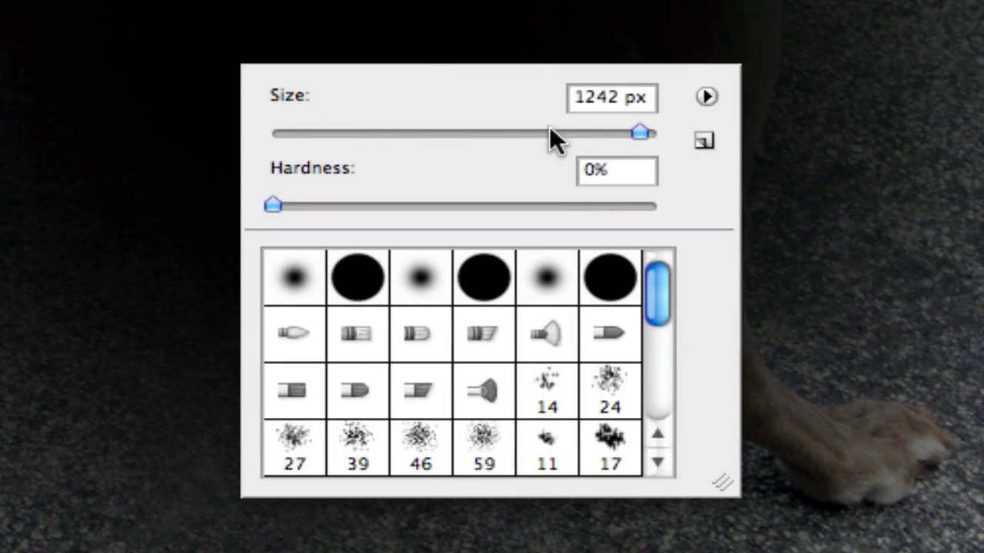
{"action": "mouse_move", "coordinate": [620, 131]}
{"action": "left_mouse_down"}
{"action": "mouse_move", "coordinate": [295, 130]}
{"action": "mouse_move", "coordinate": [315, 132]}
{"action": "left_mouse_up"}
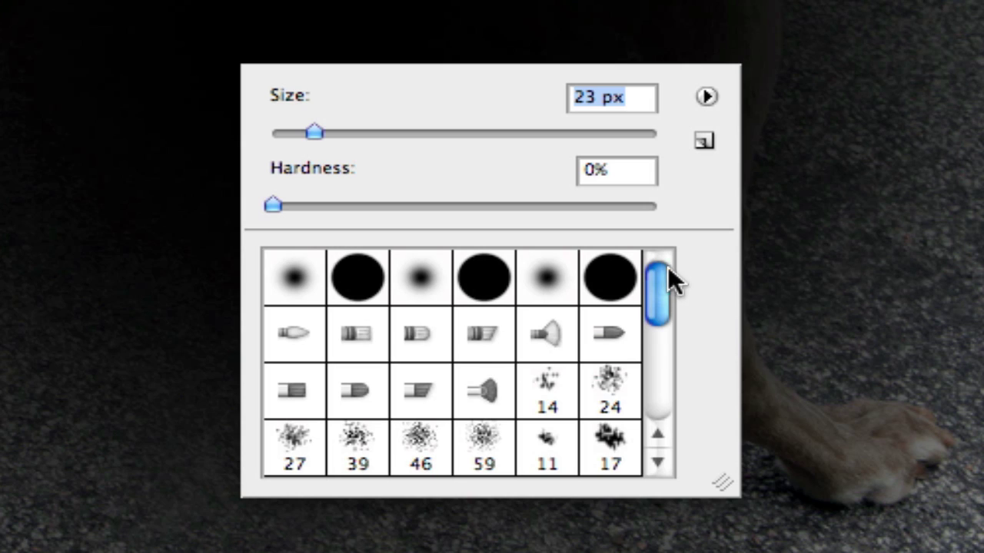
{"action": "left_click_drag", "start_coordinate": [666, 269], "coordinate": [665, 398]}
{"action": "left_click", "coordinate": [294, 329]}
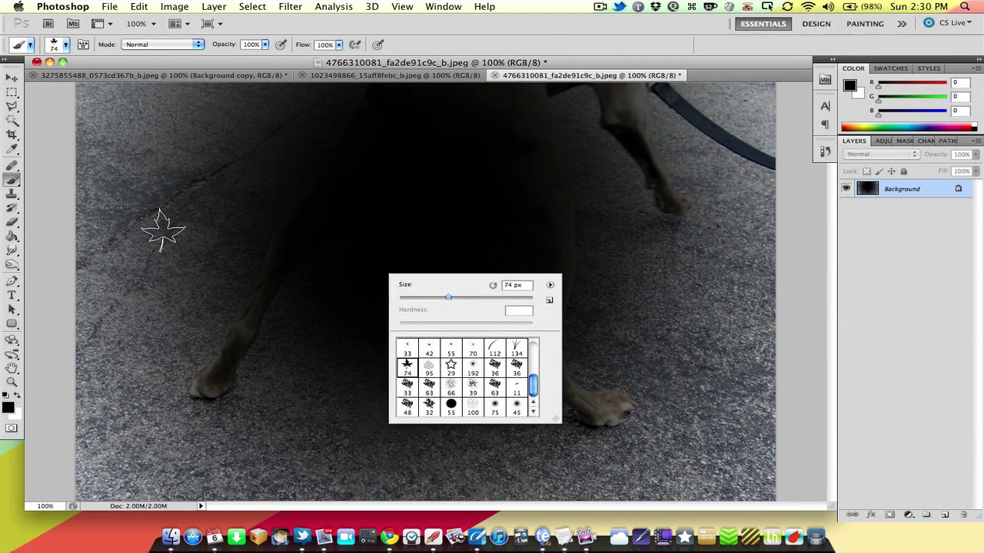
{"action": "mouse_move", "coordinate": [26, 139]}
{"action": "left_mouse_down"}
{"action": "mouse_move", "coordinate": [57, 315]}
{"action": "mouse_move", "coordinate": [432, 365]}
{"action": "mouse_move", "coordinate": [701, 283]}
{"action": "left_mouse_up"}
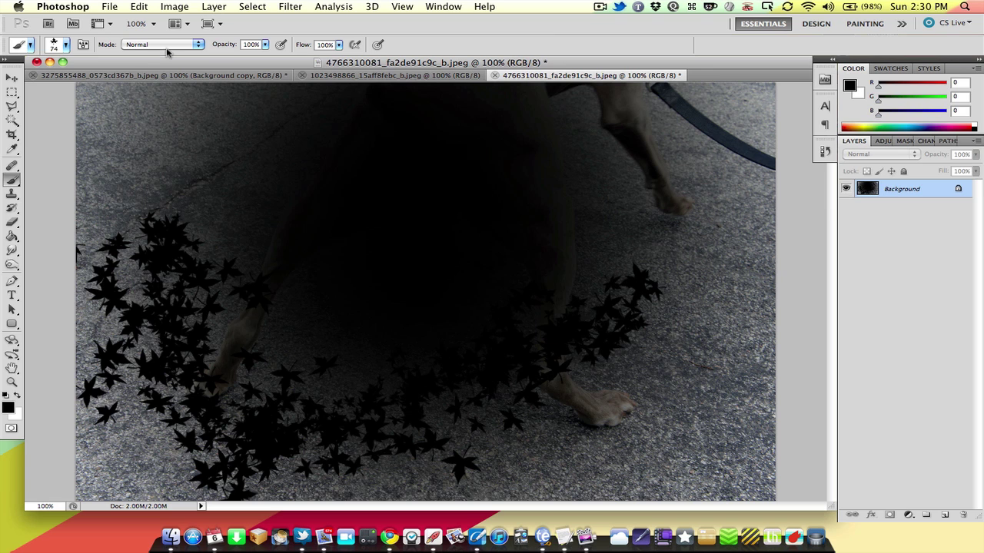
Set the brush's blending mode to Color Burn and undo a test stroke of black leaves along the photo's right side.
{"action": "left_click", "coordinate": [65, 45]}
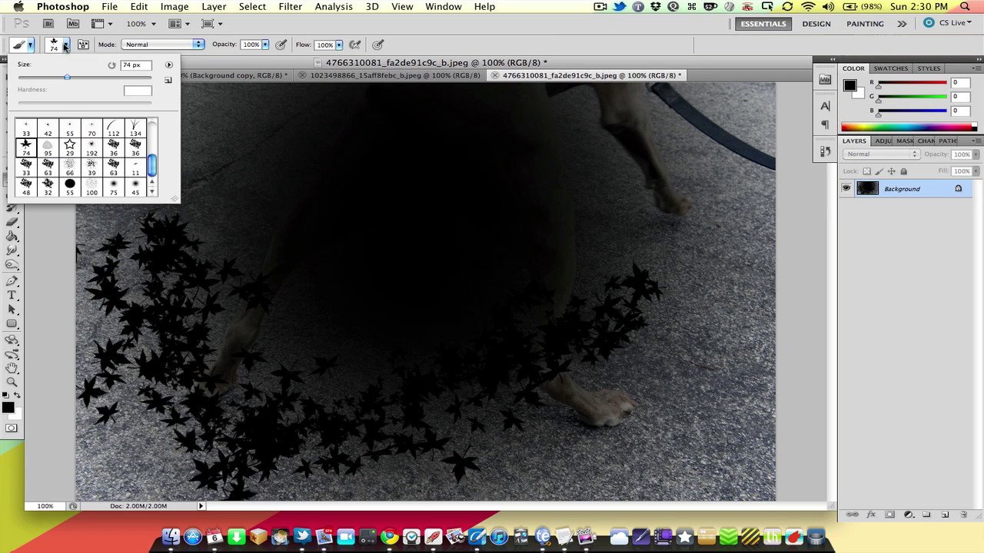
{"action": "left_click", "coordinate": [65, 45]}
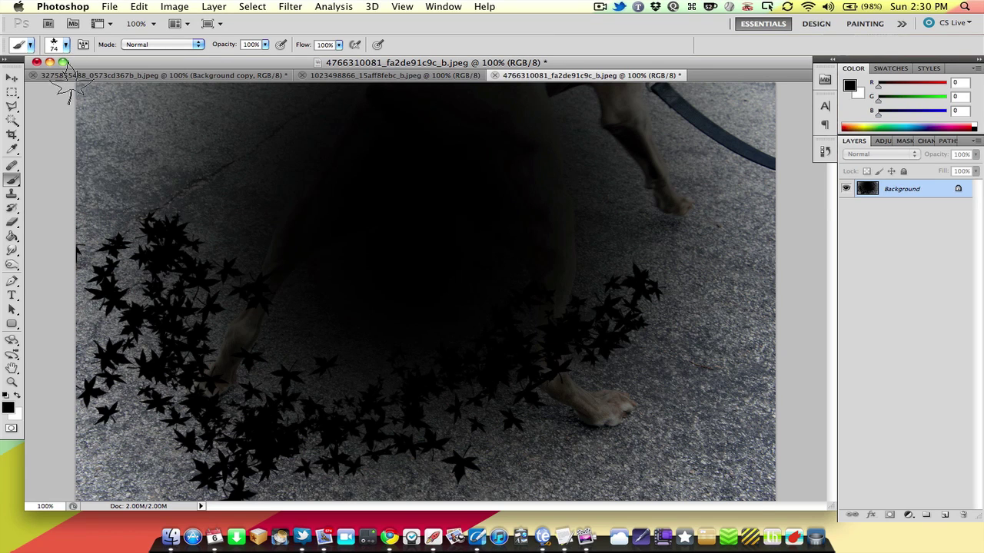
{"action": "left_click", "coordinate": [159, 45]}
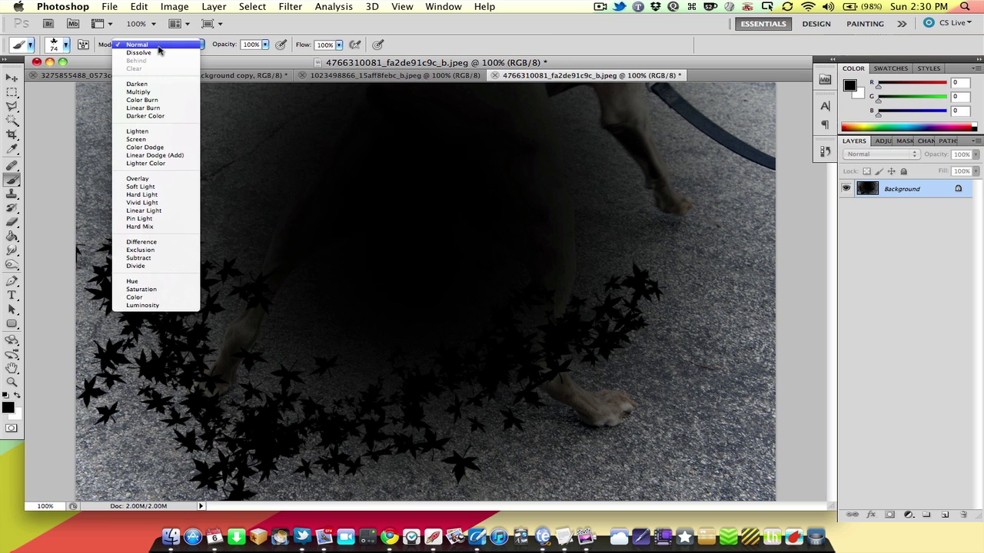
{"action": "left_click", "coordinate": [158, 100]}
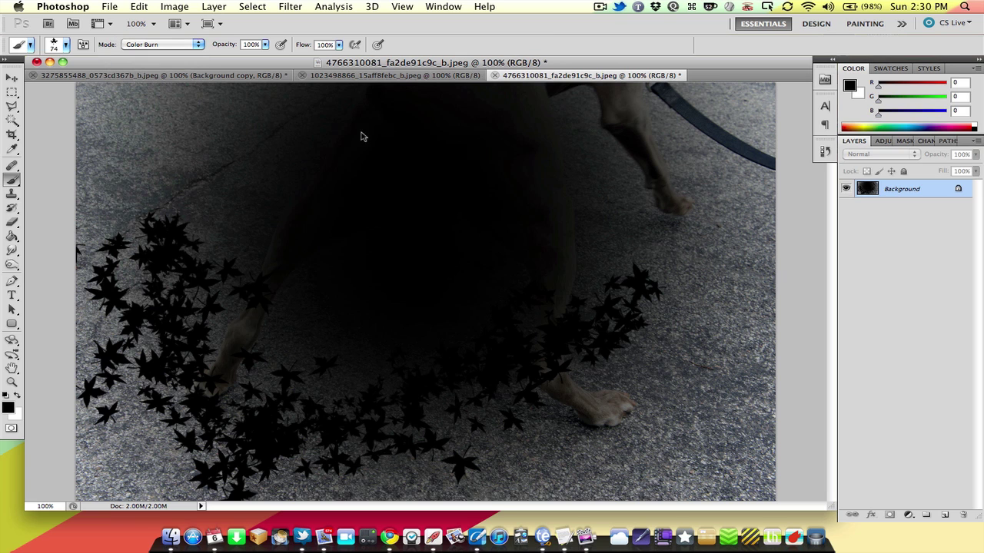
{"action": "mouse_move", "coordinate": [697, 164]}
{"action": "left_mouse_down"}
{"action": "mouse_move", "coordinate": [732, 260]}
{"action": "mouse_move", "coordinate": [697, 292]}
{"action": "mouse_move", "coordinate": [677, 344]}
{"action": "mouse_move", "coordinate": [588, 326]}
{"action": "left_mouse_up"}
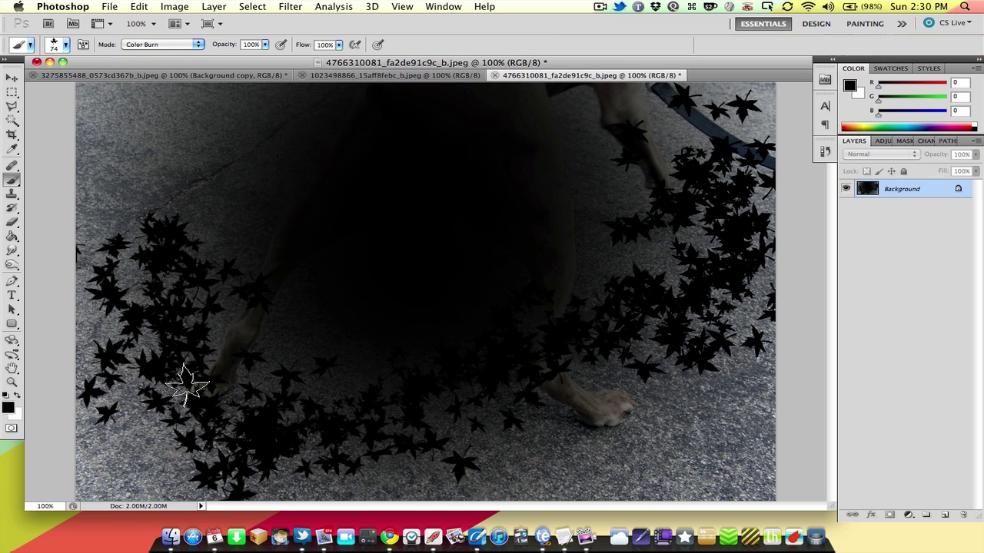
{"action": "key", "text": "ctrl+z"}
Set the foreground color to red (RGB 198, 4, 4) and paint Color Burn leaves down the photo's right side.
{"action": "left_click", "coordinate": [7, 409]}
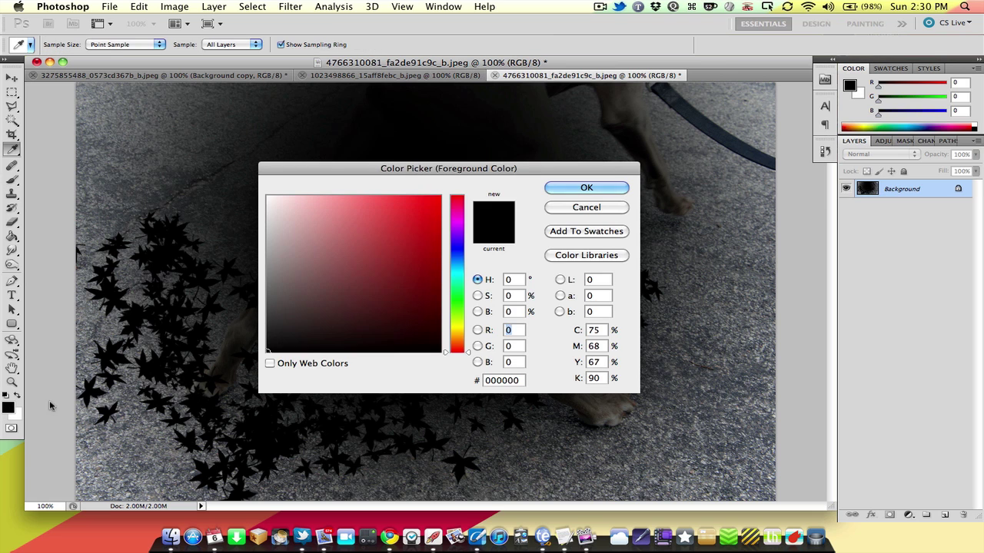
{"action": "left_click", "coordinate": [438, 230]}
{"action": "left_click", "coordinate": [586, 188]}
{"action": "mouse_move", "coordinate": [719, 143]}
{"action": "left_mouse_down"}
{"action": "mouse_move", "coordinate": [686, 252]}
{"action": "mouse_move", "coordinate": [684, 369]}
{"action": "mouse_move", "coordinate": [657, 468]}
{"action": "mouse_move", "coordinate": [548, 472]}
{"action": "left_mouse_up"}
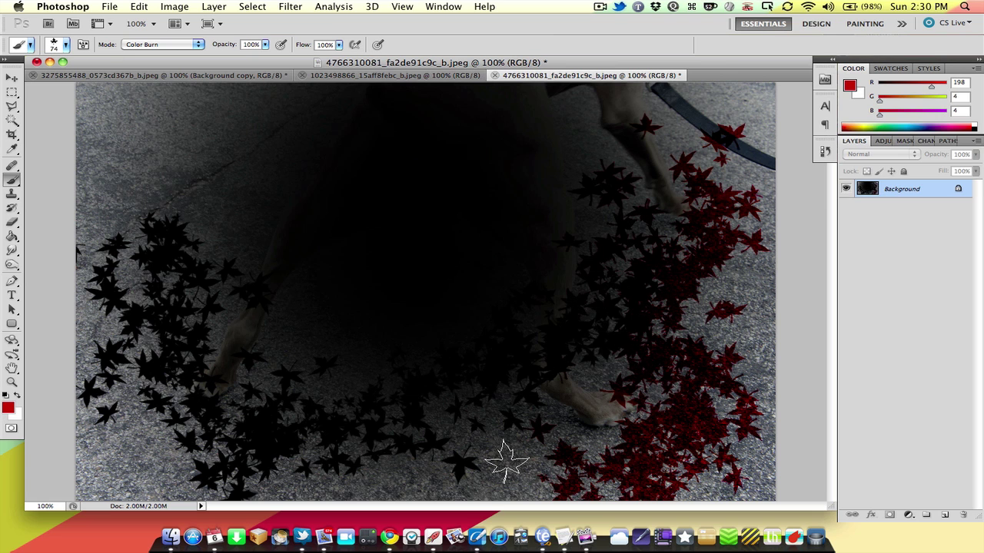
Return the brush's blending mode to Normal and paint bright red leaves over the photo's lower right area.
{"action": "left_click", "coordinate": [139, 45]}
{"action": "mouse_move", "coordinate": [147, 10]}
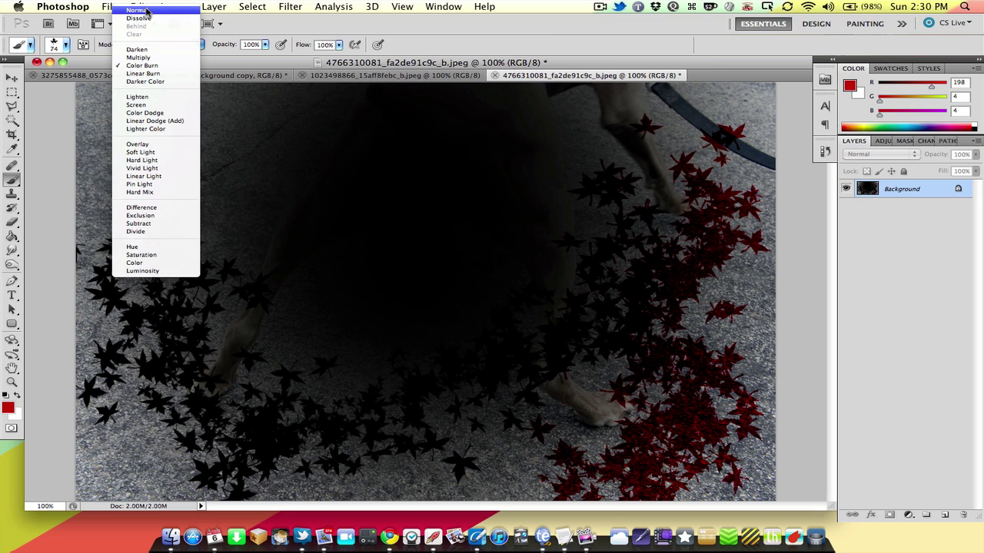
{"action": "left_click", "coordinate": [147, 10]}
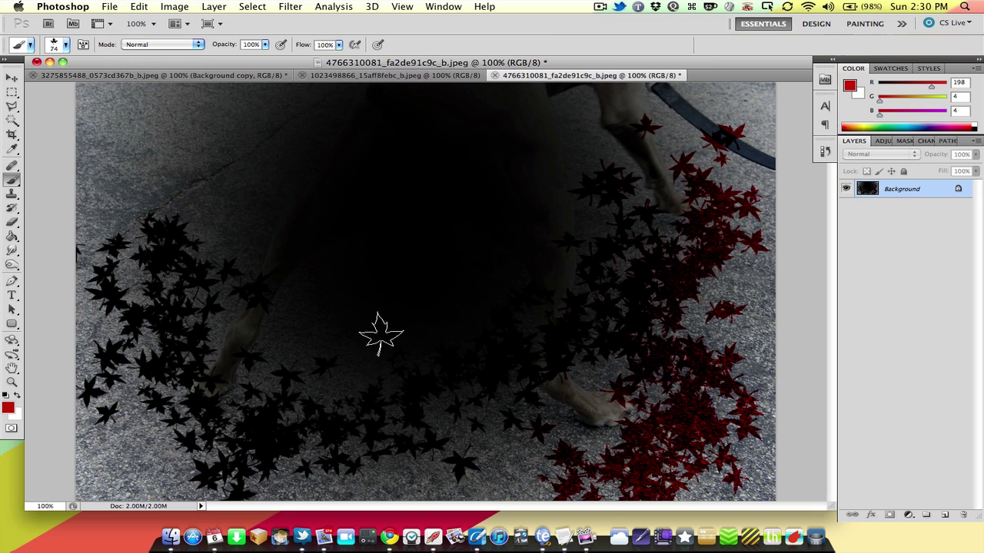
{"action": "mouse_move", "coordinate": [641, 279]}
{"action": "left_mouse_down"}
{"action": "mouse_move", "coordinate": [665, 359]}
{"action": "mouse_move", "coordinate": [648, 433]}
{"action": "mouse_move", "coordinate": [470, 484]}
{"action": "left_mouse_up"}
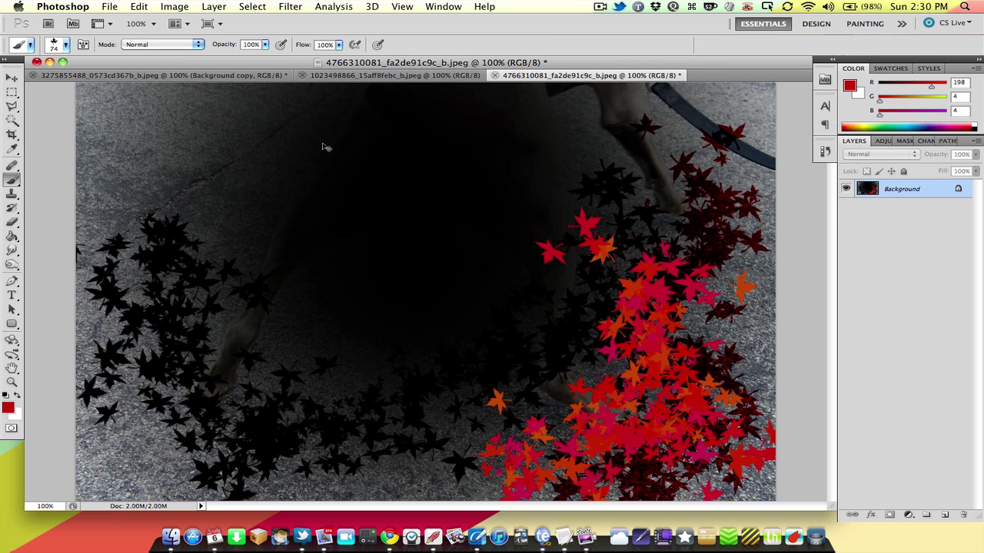
Close the leaf-painted photo without saving its changes.
{"action": "key", "text": "super+w"}
{"action": "key", "text": "super+d"}
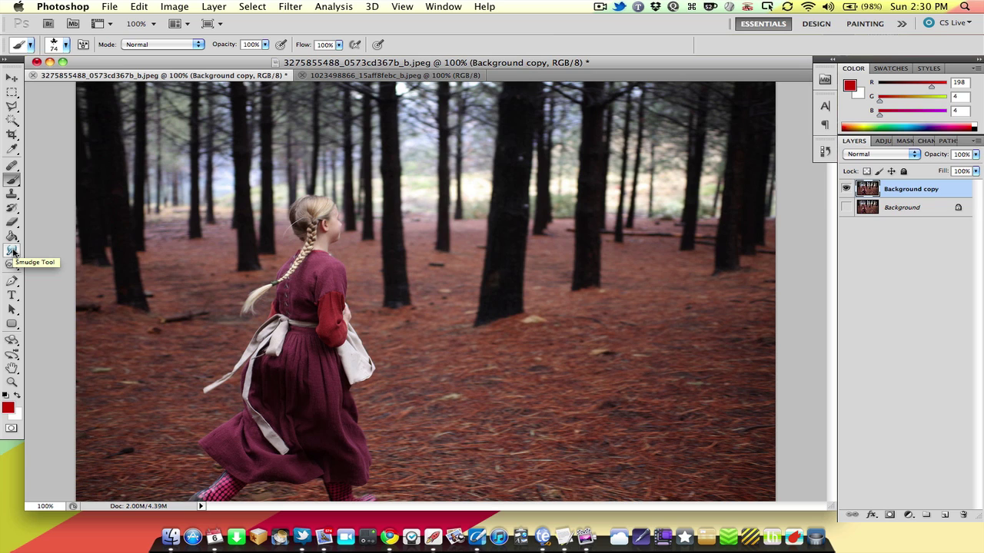
Lighten the large dark tree trunk with the Dodge Tool, using the 65 px brush on Midtones at 50% exposure.
{"action": "left_click", "coordinate": [12, 265]}
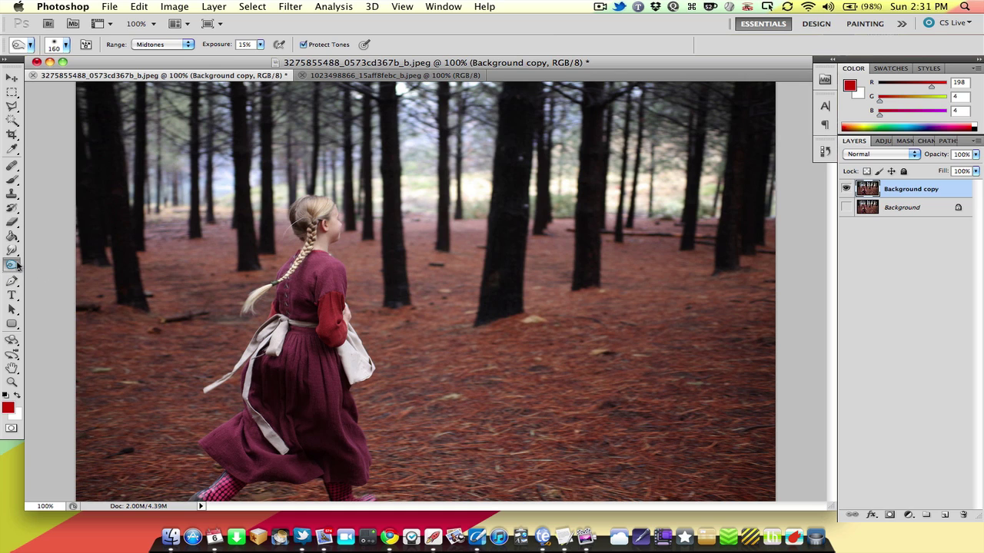
{"action": "left_click", "coordinate": [12, 265]}
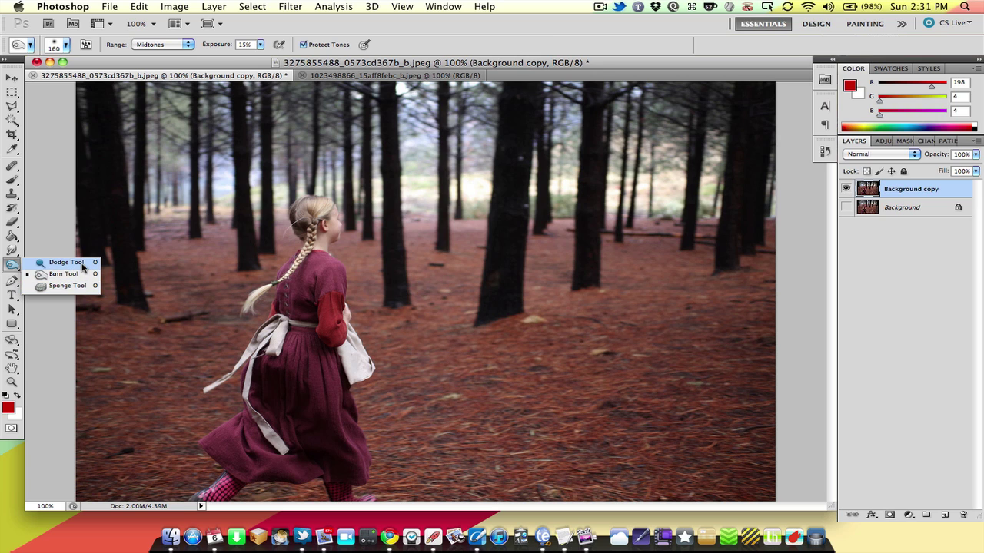
{"action": "left_click", "coordinate": [82, 265]}
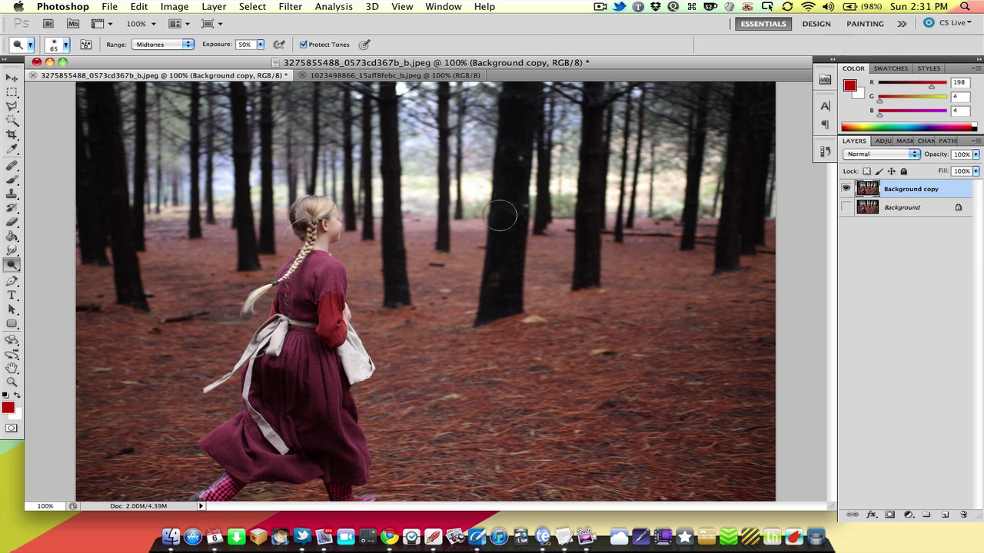
{"action": "mouse_move", "coordinate": [513, 120]}
{"action": "left_mouse_down"}
{"action": "mouse_move", "coordinate": [511, 326]}
{"action": "mouse_move", "coordinate": [521, 199]}
{"action": "mouse_move", "coordinate": [502, 265]}
{"action": "mouse_move", "coordinate": [515, 160]}
{"action": "mouse_move", "coordinate": [528, 140]}
{"action": "left_mouse_up"}
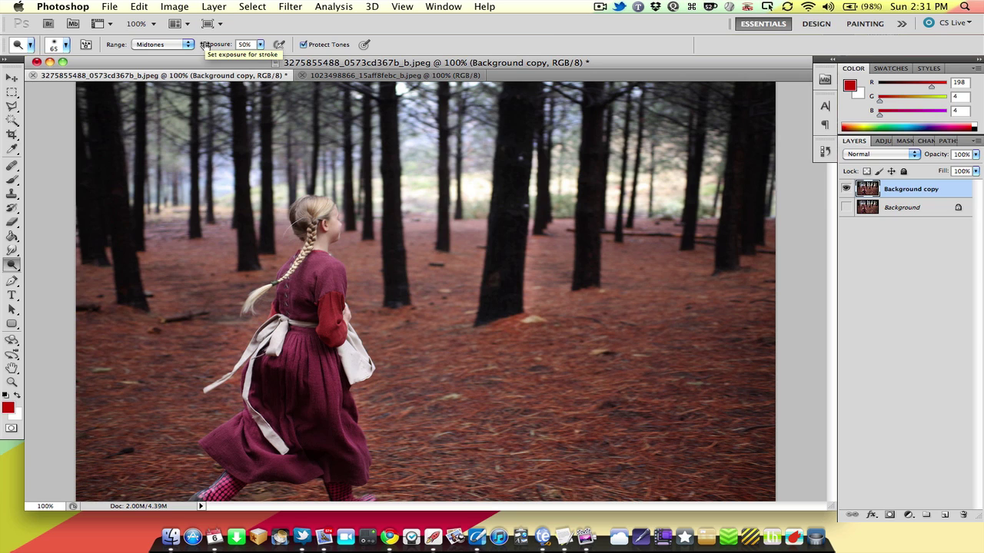
Set the Dodge Tool to 100% exposure with a soft round 432 px brush and lighten the forest background's midtones.
{"action": "left_click_drag", "start_coordinate": [204, 45], "coordinate": [262, 53]}
{"action": "right_click", "coordinate": [444, 237]}
{"action": "left_click_drag", "start_coordinate": [543, 261], "coordinate": [564, 262]}
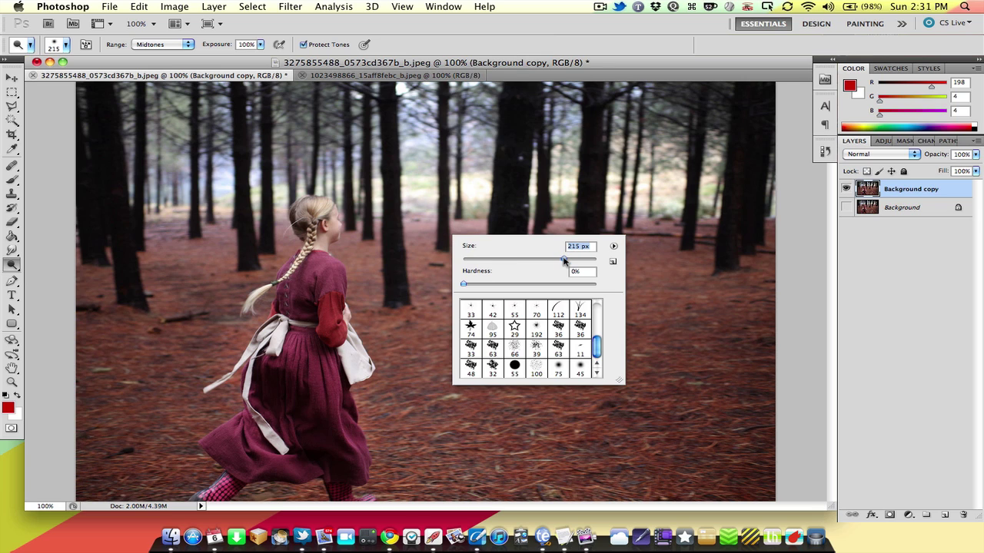
{"action": "left_click", "coordinate": [598, 316]}
{"action": "left_click_drag", "start_coordinate": [597, 323], "coordinate": [590, 309]}
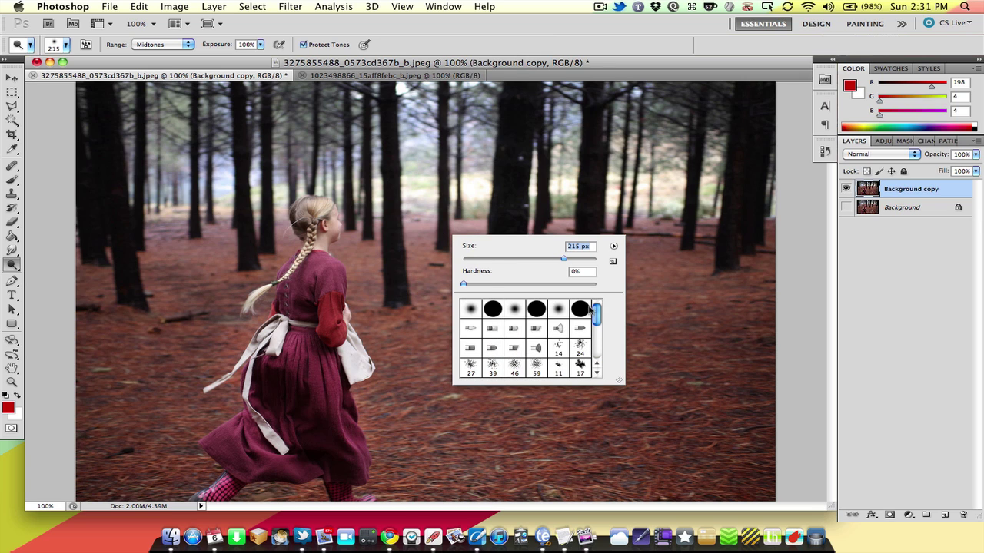
{"action": "left_click", "coordinate": [472, 309]}
{"action": "left_click", "coordinate": [578, 258]}
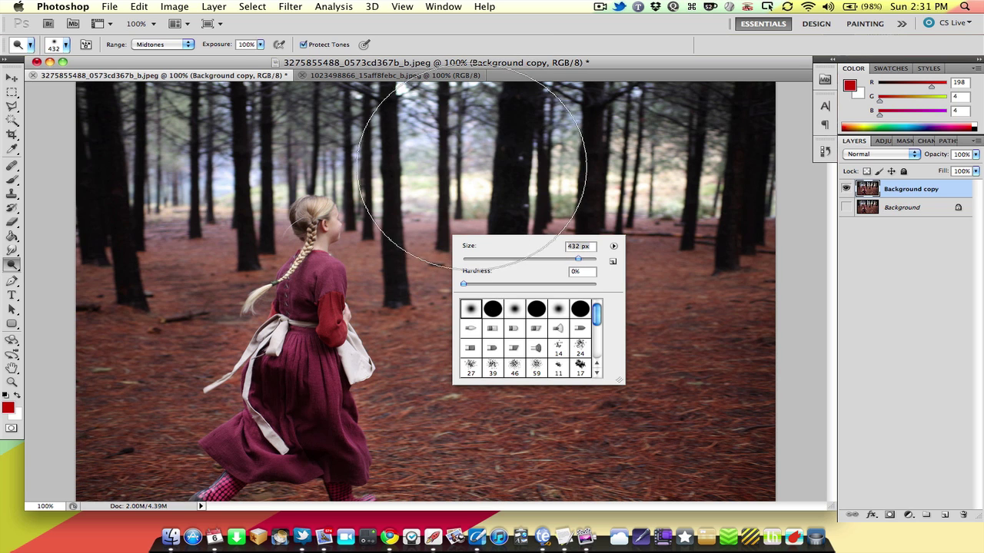
{"action": "left_click", "coordinate": [476, 235]}
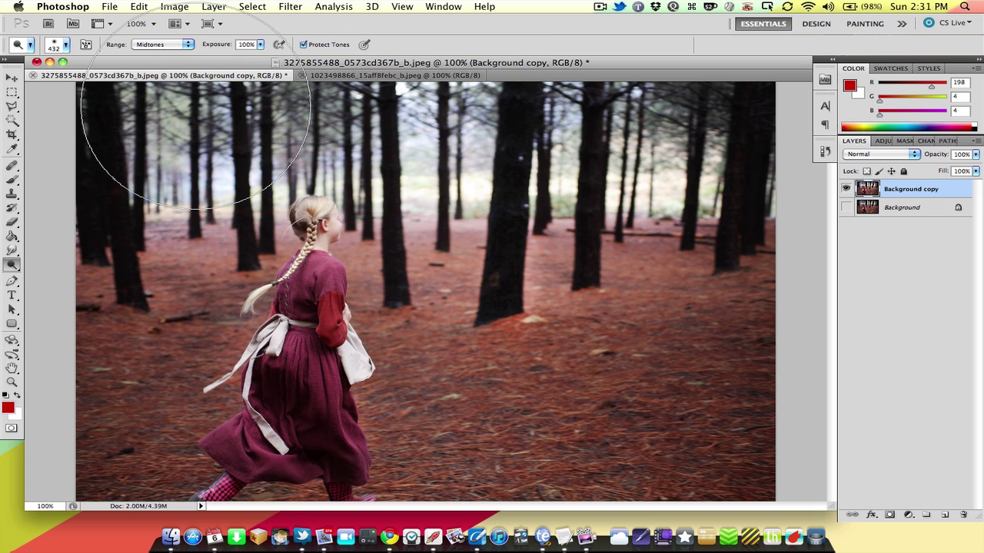
Set the Dodge range to Highlights and brighten the bright areas between the trees across the photo's full width.
{"action": "left_click", "coordinate": [164, 45]}
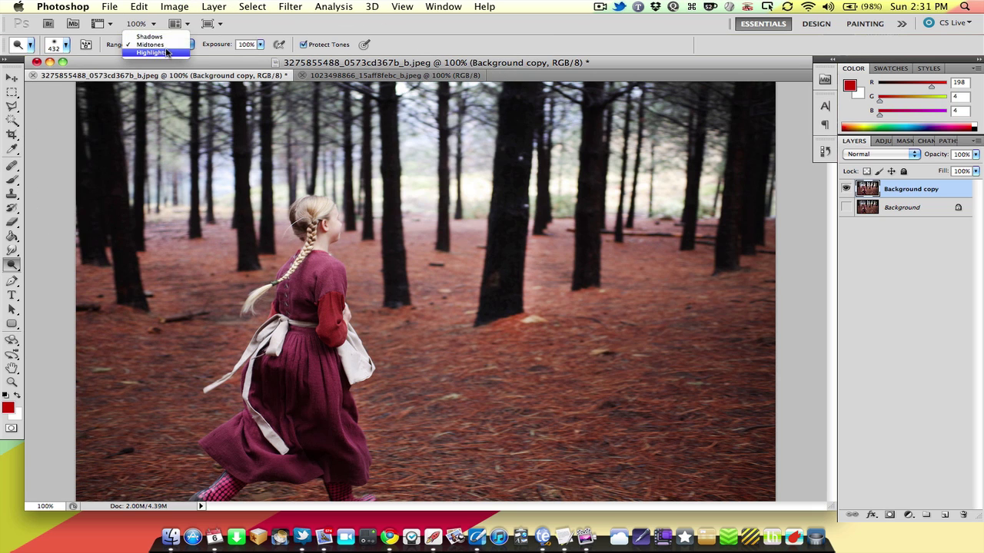
{"action": "left_click", "coordinate": [154, 52]}
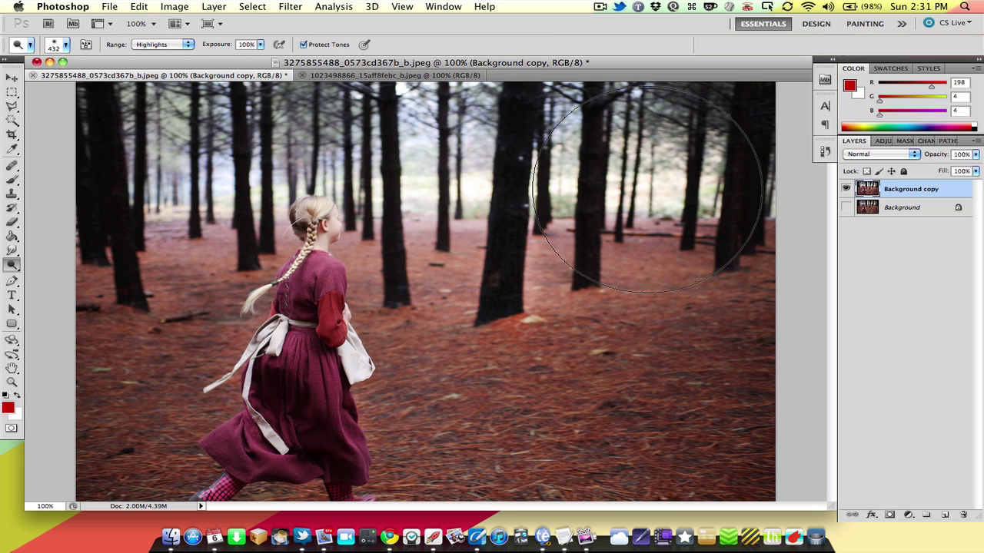
{"action": "mouse_move", "coordinate": [661, 185]}
{"action": "left_mouse_down"}
{"action": "mouse_move", "coordinate": [200, 209]}
{"action": "mouse_move", "coordinate": [46, 192]}
{"action": "left_mouse_up"}
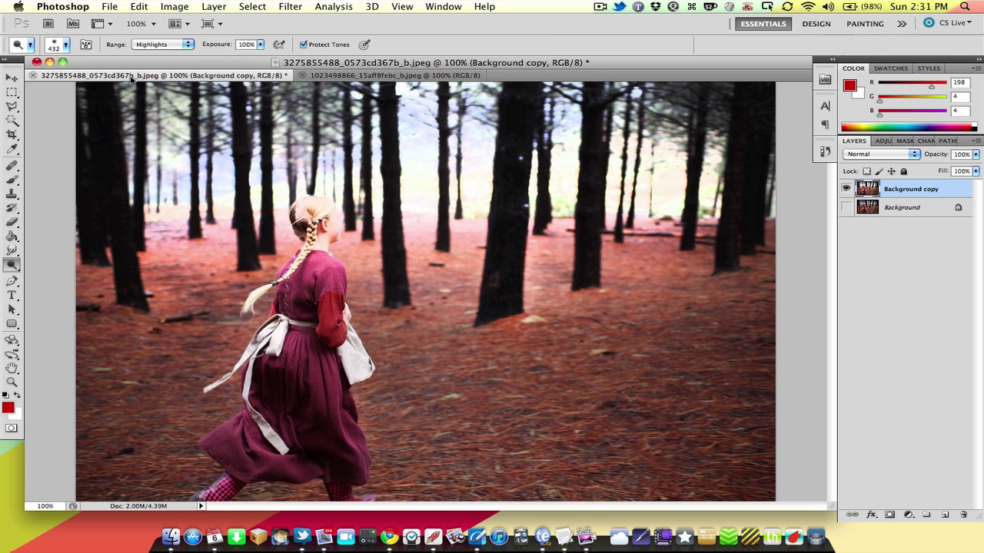
Set the Dodge range to Shadows and lighten the dark tree trunks right of the girl.
{"action": "left_click", "coordinate": [158, 46]}
{"action": "left_click", "coordinate": [158, 34]}
{"action": "mouse_move", "coordinate": [492, 292]}
{"action": "left_mouse_down"}
{"action": "mouse_move", "coordinate": [496, 157]}
{"action": "mouse_move", "coordinate": [502, 260]}
{"action": "mouse_move", "coordinate": [556, 113]}
{"action": "mouse_move", "coordinate": [628, 185]}
{"action": "left_mouse_up"}
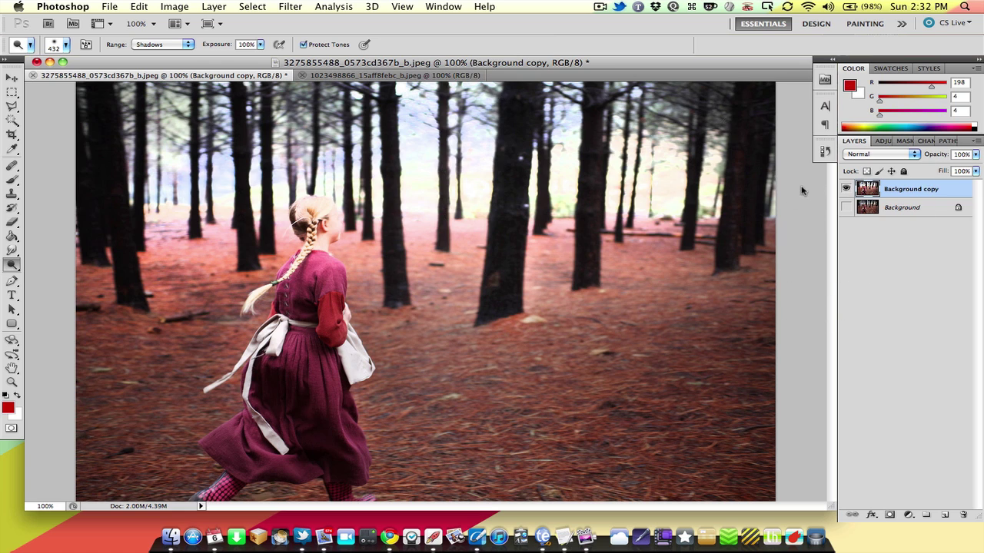
Revert the photo to the Deselect history state, discarding all the Dodge Tool strokes.
{"action": "left_click", "coordinate": [824, 151]}
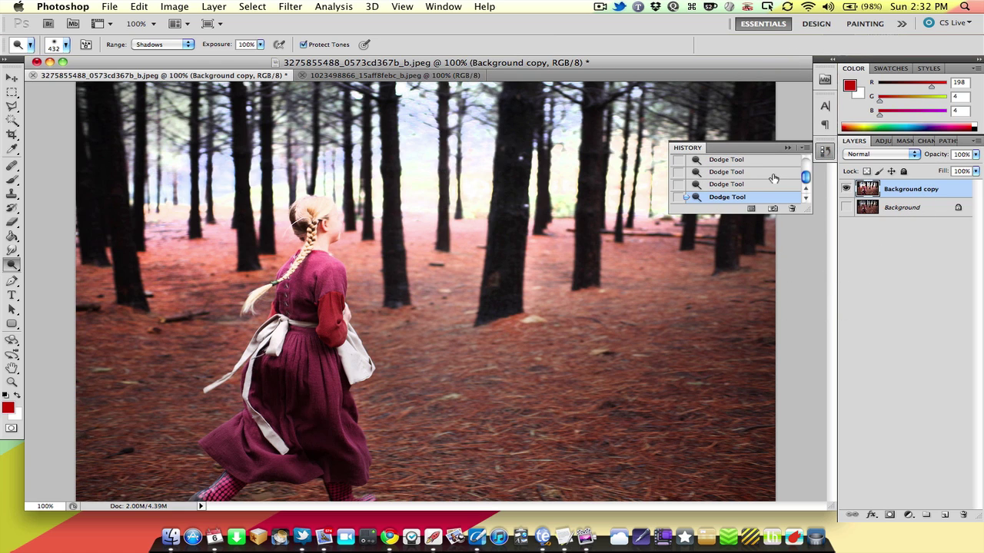
{"action": "scroll", "coordinate": [773, 179], "scroll_direction": "up", "scroll_amount": 3}
{"action": "scroll", "coordinate": [773, 179], "scroll_direction": "down", "scroll_amount": 3}
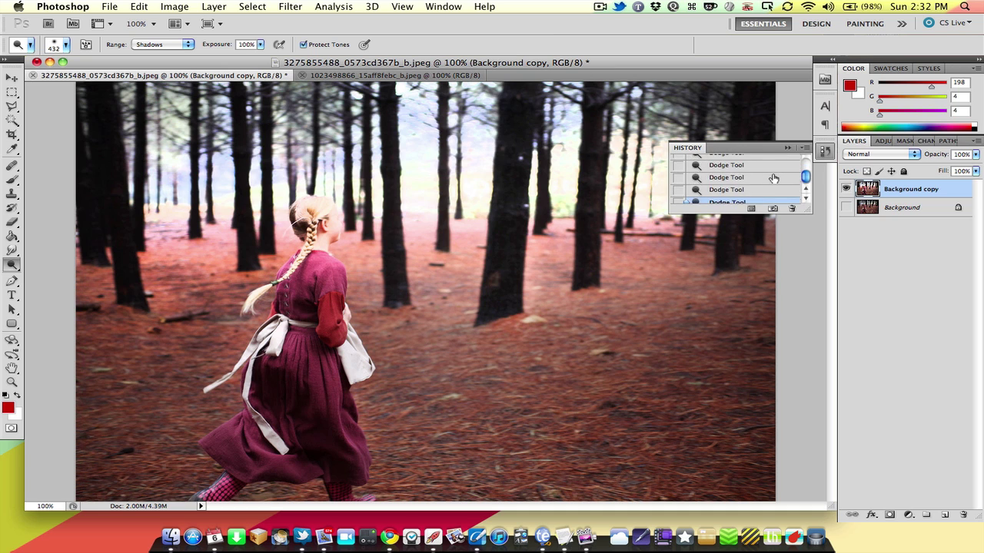
{"action": "scroll", "coordinate": [773, 178], "scroll_direction": "up", "scroll_amount": 1}
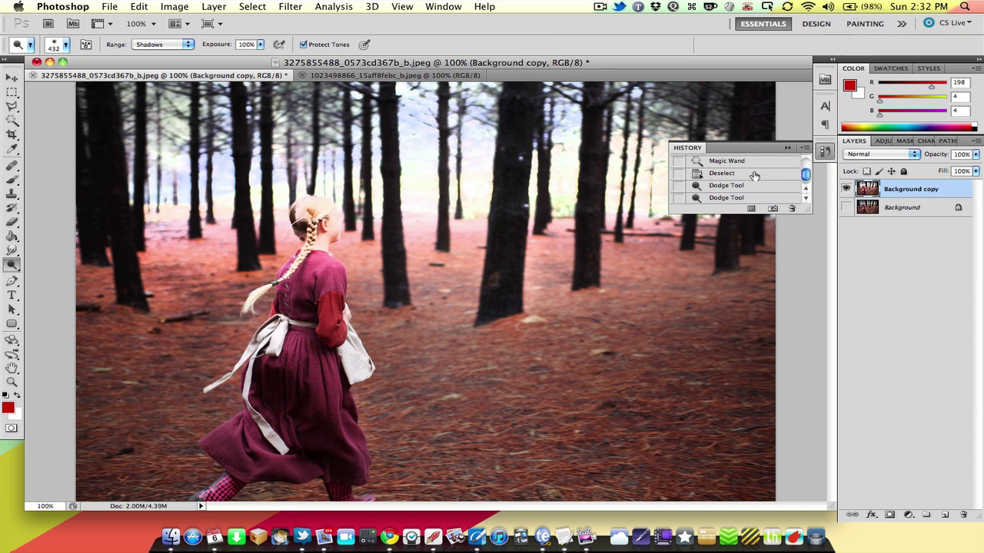
{"action": "left_click", "coordinate": [754, 173]}
{"action": "left_click", "coordinate": [824, 150]}
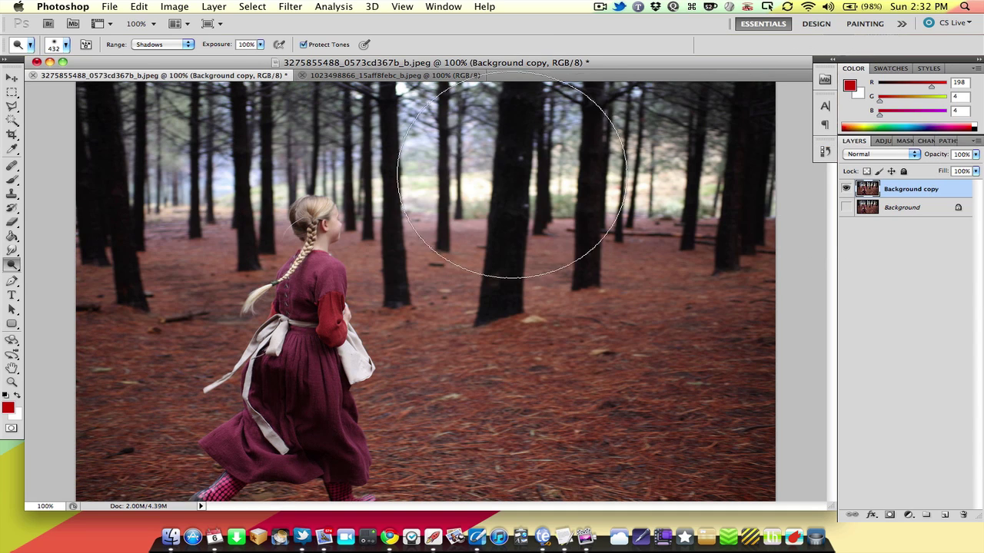
Darken the background between the trees with the Burn Tool, using the 160 px brush on Midtones at 100% exposure.
{"action": "left_click", "coordinate": [12, 265]}
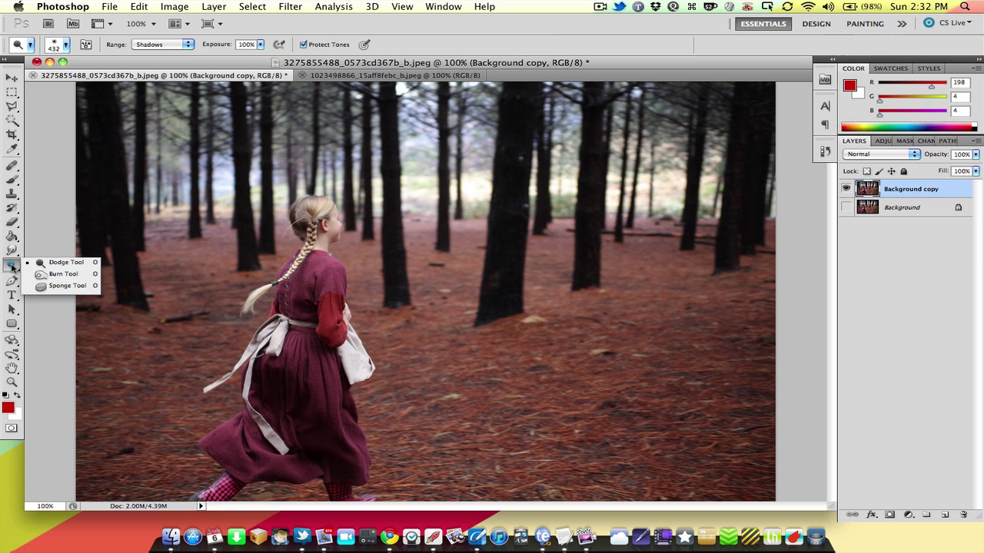
{"action": "left_click", "coordinate": [51, 275]}
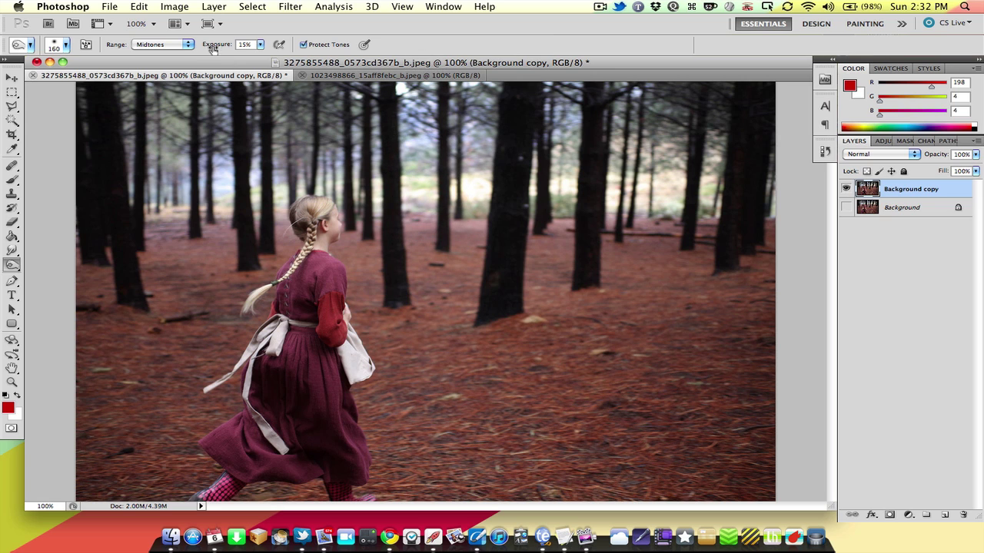
{"action": "left_click_drag", "start_coordinate": [213, 48], "coordinate": [294, 48]}
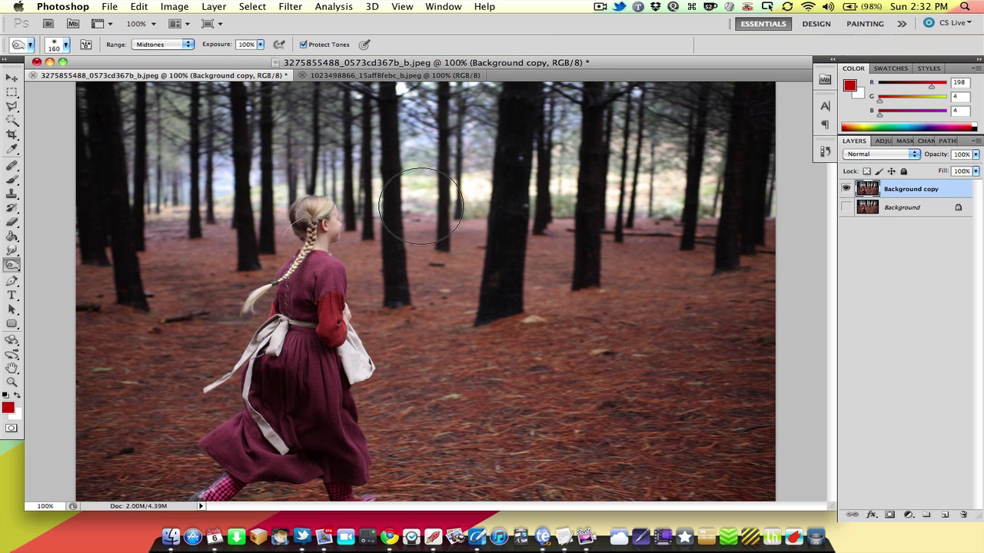
{"action": "mouse_move", "coordinate": [421, 206]}
{"action": "left_mouse_down"}
{"action": "mouse_move", "coordinate": [412, 127]}
{"action": "mouse_move", "coordinate": [415, 146]}
{"action": "mouse_move", "coordinate": [384, 188]}
{"action": "mouse_move", "coordinate": [369, 177]}
{"action": "left_mouse_up"}
{"action": "mouse_move", "coordinate": [200, 166]}
{"action": "left_mouse_down"}
{"action": "mouse_move", "coordinate": [179, 146]}
{"action": "mouse_move", "coordinate": [176, 105]}
{"action": "mouse_move", "coordinate": [161, 102]}
{"action": "mouse_move", "coordinate": [147, 127]}
{"action": "mouse_move", "coordinate": [223, 195]}
{"action": "mouse_move", "coordinate": [228, 90]}
{"action": "mouse_move", "coordinate": [298, 156]}
{"action": "mouse_move", "coordinate": [390, 178]}
{"action": "mouse_move", "coordinate": [274, 187]}
{"action": "mouse_move", "coordinate": [374, 165]}
{"action": "mouse_move", "coordinate": [298, 104]}
{"action": "mouse_move", "coordinate": [322, 108]}
{"action": "mouse_move", "coordinate": [351, 140]}
{"action": "mouse_move", "coordinate": [533, 216]}
{"action": "mouse_move", "coordinate": [496, 202]}
{"action": "mouse_move", "coordinate": [488, 91]}
{"action": "mouse_move", "coordinate": [554, 142]}
{"action": "mouse_move", "coordinate": [564, 196]}
{"action": "mouse_move", "coordinate": [579, 82]}
{"action": "mouse_move", "coordinate": [662, 172]}
{"action": "mouse_move", "coordinate": [646, 195]}
{"action": "mouse_move", "coordinate": [639, 97]}
{"action": "mouse_move", "coordinate": [686, 180]}
{"action": "mouse_move", "coordinate": [700, 153]}
{"action": "left_mouse_up"}
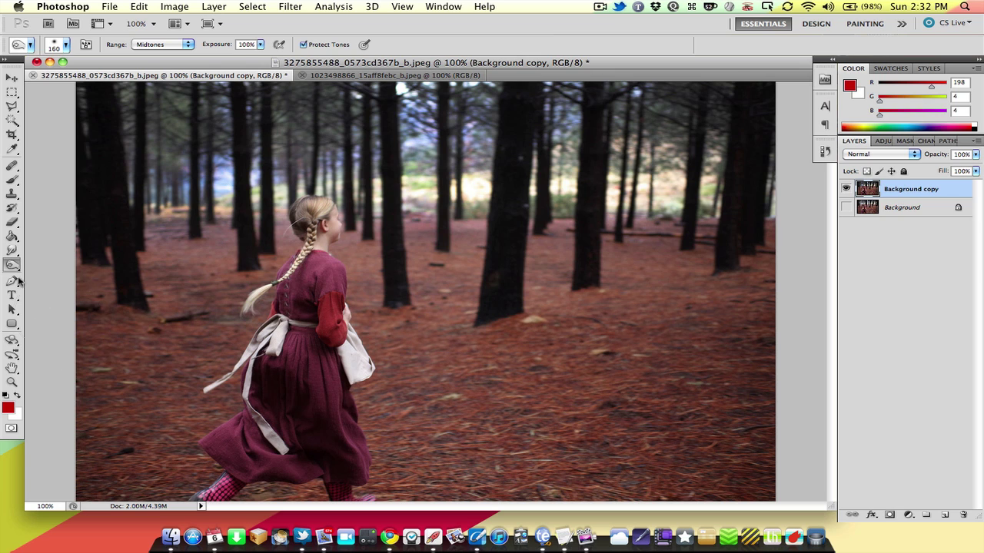
Desaturate the forest background with the Sponge Tool, using a 391 px brush in Desaturate mode.
{"action": "left_click_drag", "start_coordinate": [12, 265], "coordinate": [55, 289]}
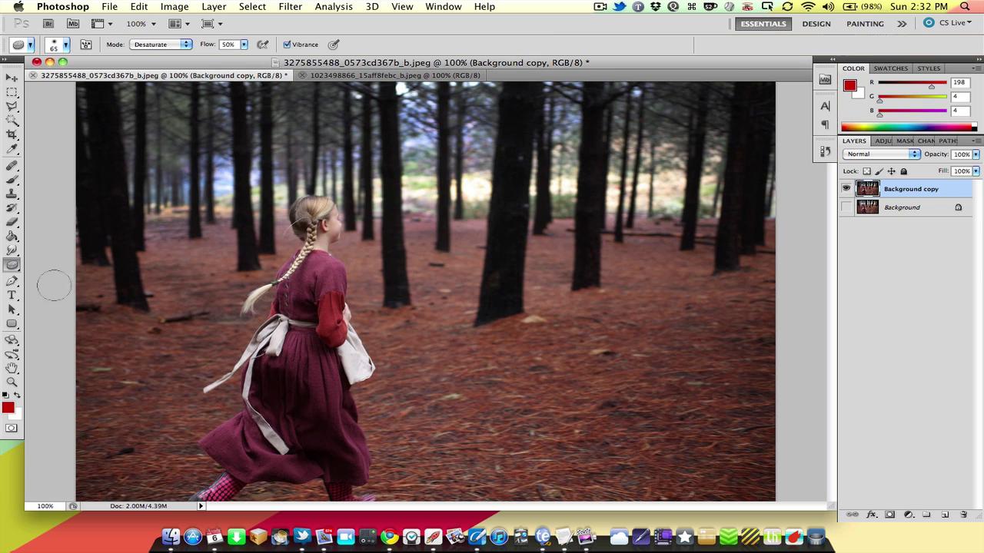
{"action": "right_click", "coordinate": [211, 174]}
{"action": "left_click_drag", "start_coordinate": [271, 193], "coordinate": [341, 198]}
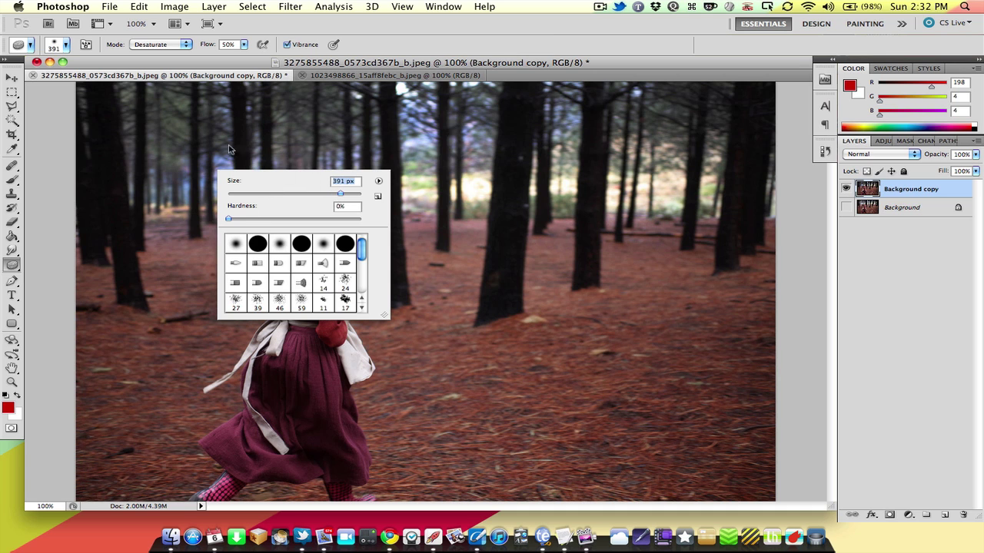
{"action": "key", "text": "Return"}
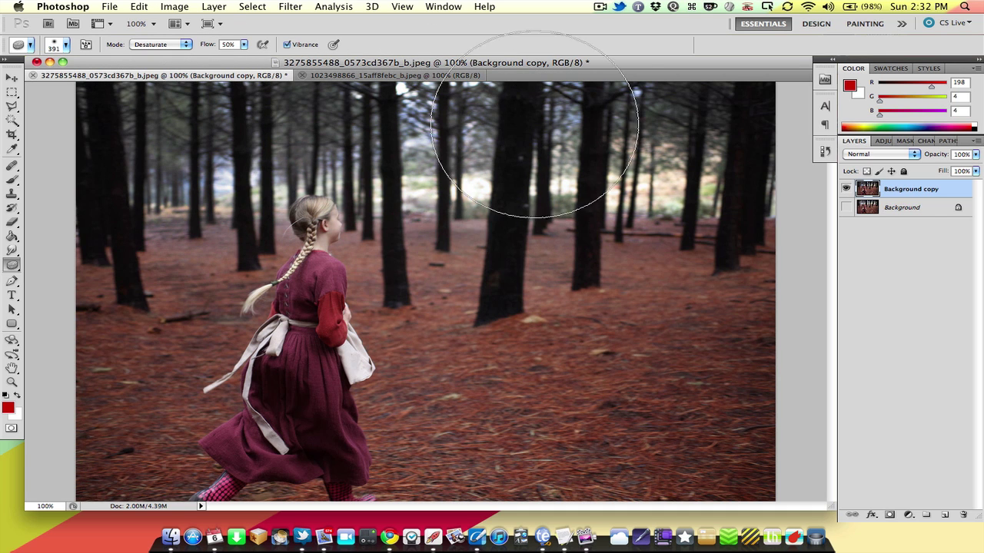
Set the Sponge Tool's mode to Saturate and intensify the colors across the forest background.
{"action": "left_click", "coordinate": [165, 44]}
{"action": "left_click", "coordinate": [161, 53]}
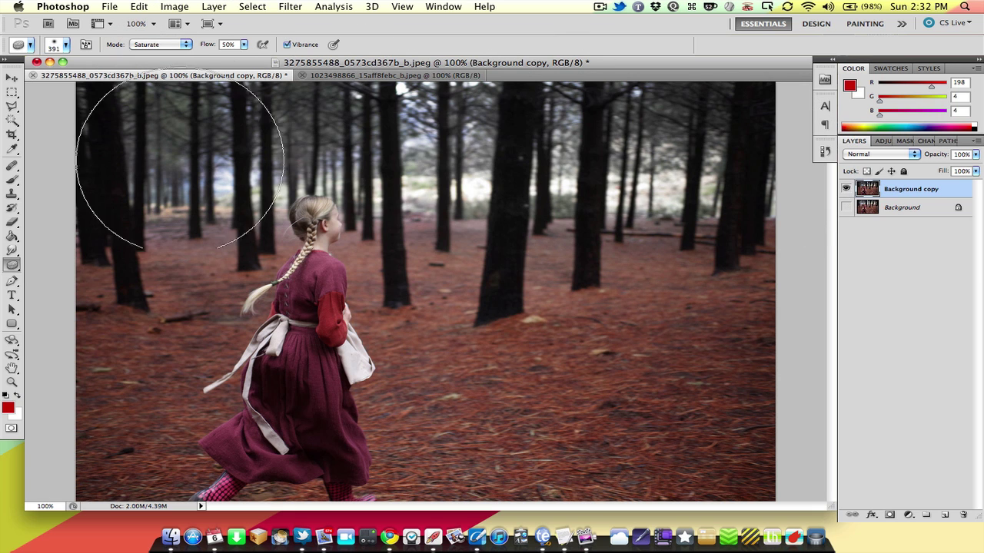
{"action": "mouse_move", "coordinate": [592, 204]}
{"action": "left_mouse_down"}
{"action": "mouse_move", "coordinate": [423, 158]}
{"action": "mouse_move", "coordinate": [681, 164]}
{"action": "mouse_move", "coordinate": [692, 182]}
{"action": "left_mouse_up"}
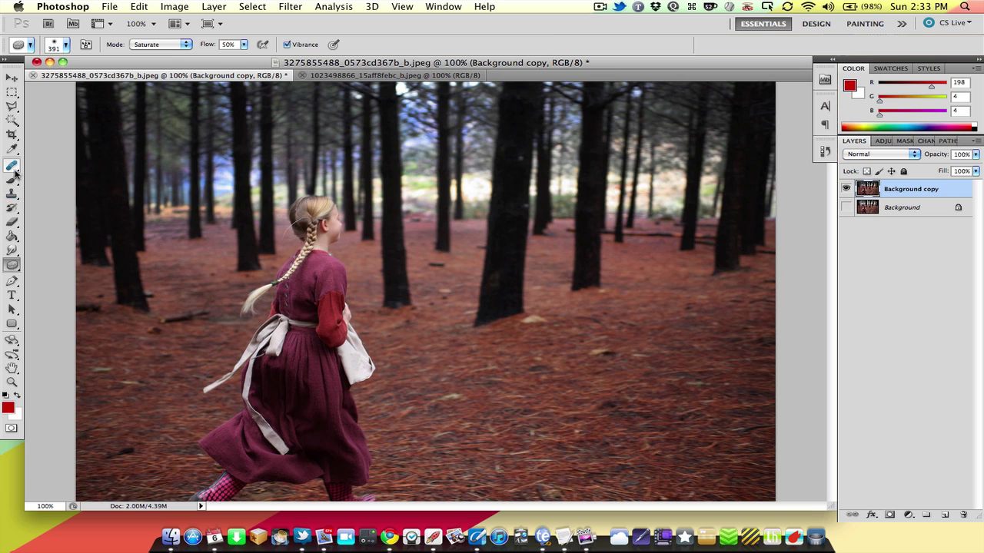
Paint the background back to its original look with a 160 px History Brush, and undo the last stroke.
{"action": "left_click", "coordinate": [13, 210]}
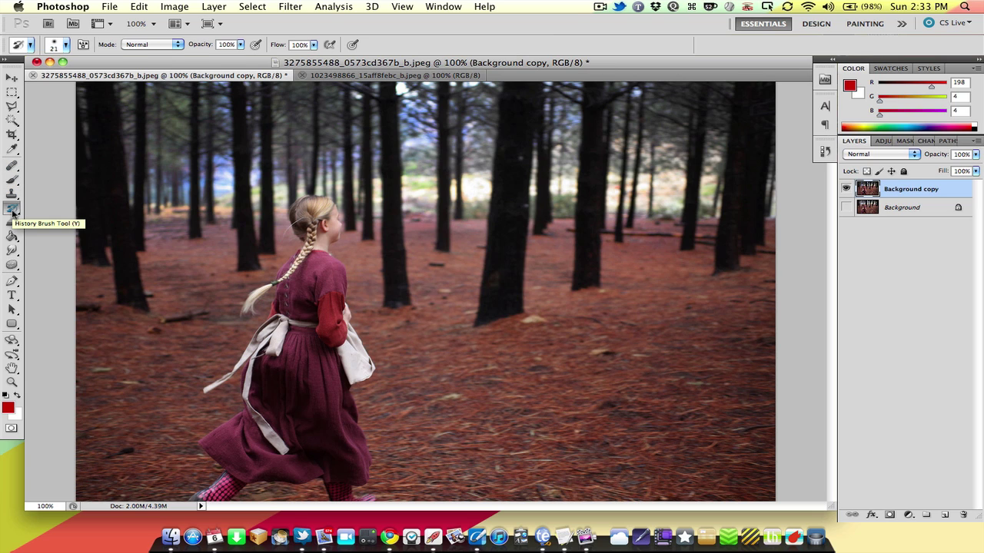
{"action": "right_click", "coordinate": [406, 227]}
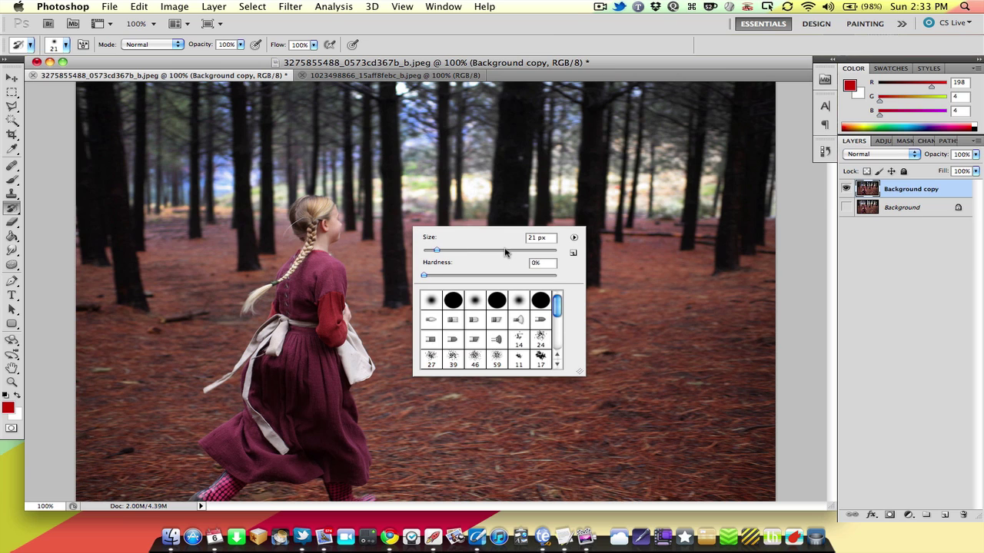
{"action": "left_click_drag", "start_coordinate": [505, 252], "coordinate": [508, 253]}
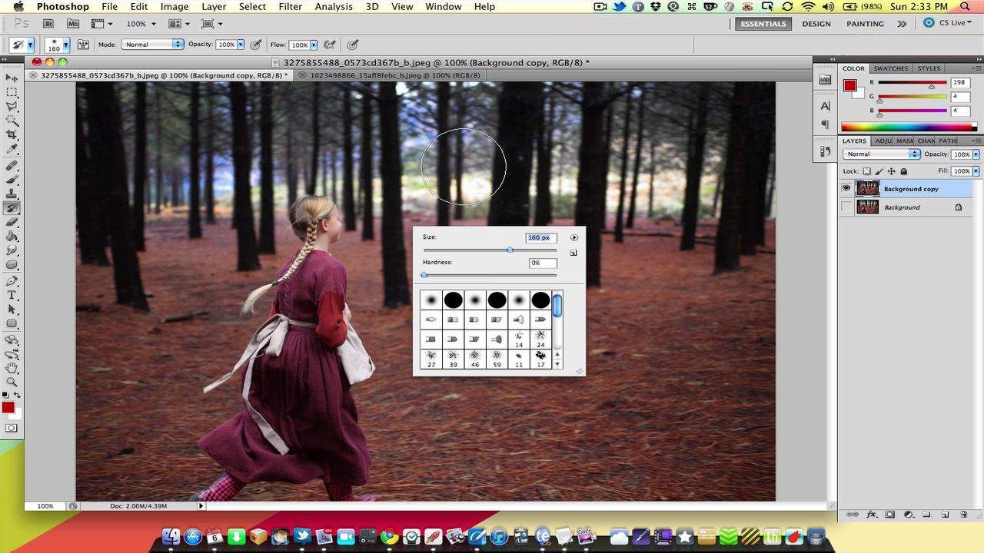
{"action": "key", "text": "Return"}
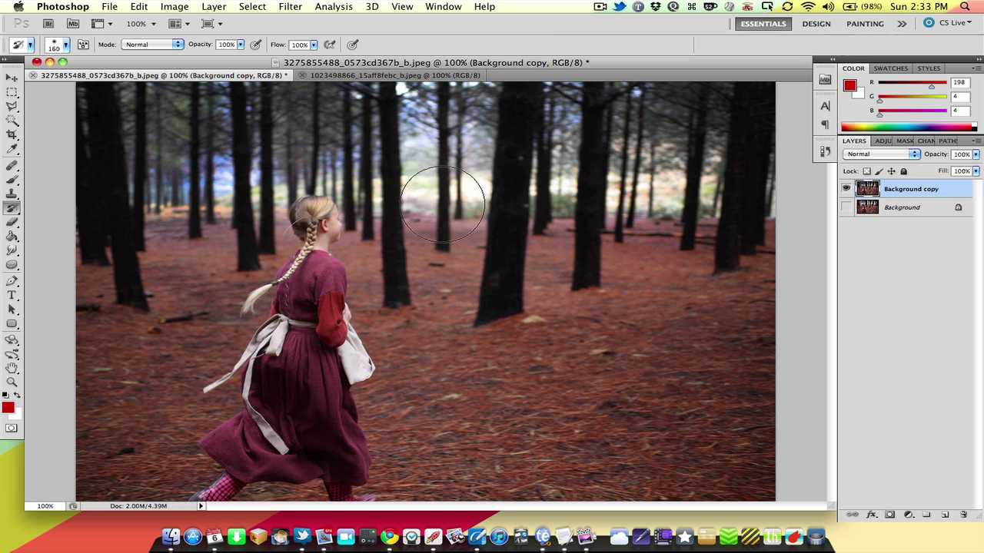
{"action": "mouse_move", "coordinate": [496, 248]}
{"action": "left_mouse_down"}
{"action": "mouse_move", "coordinate": [537, 131]}
{"action": "mouse_move", "coordinate": [634, 160]}
{"action": "mouse_move", "coordinate": [668, 213]}
{"action": "mouse_move", "coordinate": [737, 175]}
{"action": "mouse_move", "coordinate": [517, 140]}
{"action": "mouse_move", "coordinate": [719, 176]}
{"action": "mouse_move", "coordinate": [557, 168]}
{"action": "mouse_move", "coordinate": [658, 181]}
{"action": "left_mouse_up"}
{"action": "mouse_move", "coordinate": [399, 161]}
{"action": "left_mouse_down"}
{"action": "mouse_move", "coordinate": [192, 177]}
{"action": "mouse_move", "coordinate": [169, 138]}
{"action": "mouse_move", "coordinate": [356, 160]}
{"action": "mouse_move", "coordinate": [445, 136]}
{"action": "mouse_move", "coordinate": [330, 135]}
{"action": "left_mouse_up"}
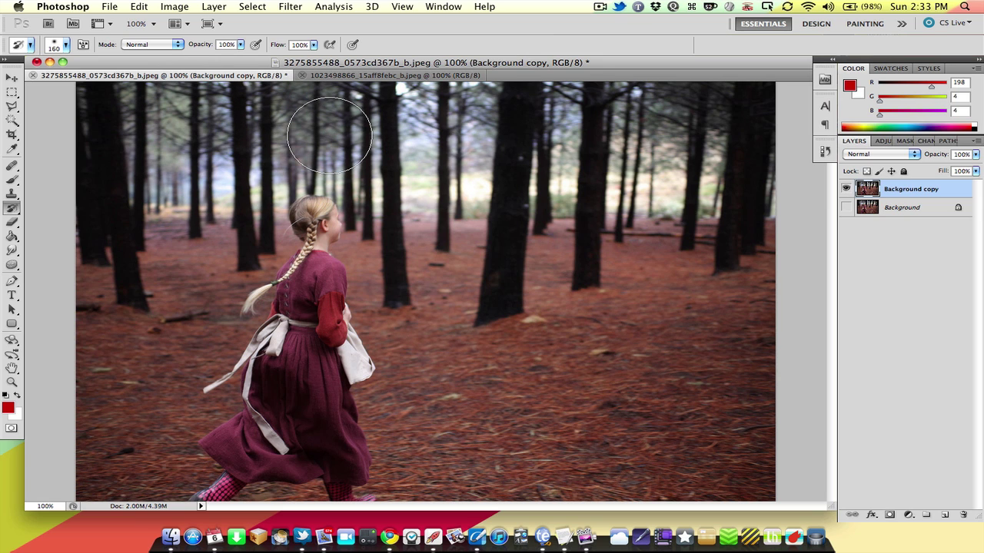
{"action": "key", "text": "super+z"}
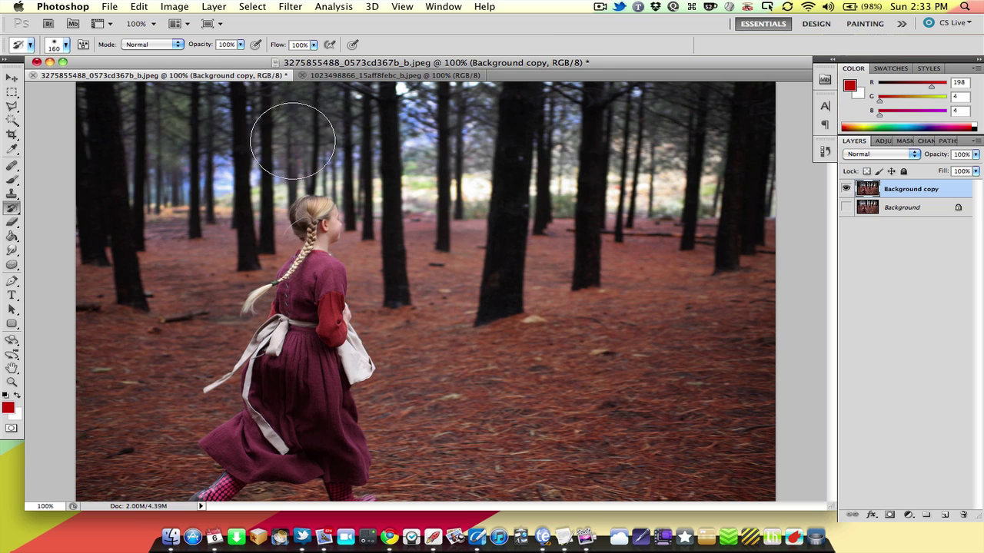
Erase a zigzag across the girl and the trees with the 69 px Eraser Tool, and undo the stroke.
{"action": "left_click", "coordinate": [12, 222]}
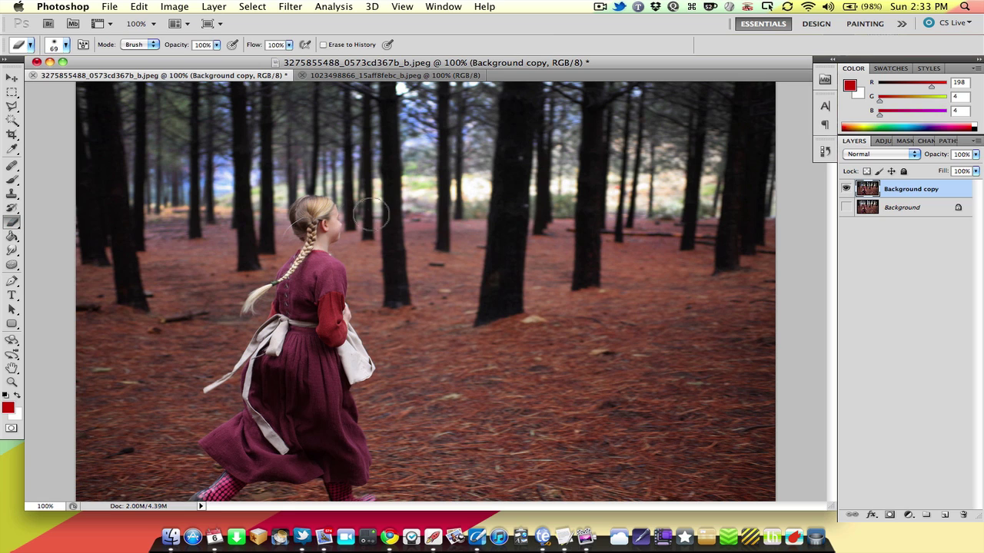
{"action": "left_click", "coordinate": [457, 319]}
{"action": "mouse_move", "coordinate": [458, 319]}
{"action": "left_mouse_down"}
{"action": "mouse_move", "coordinate": [304, 231]}
{"action": "mouse_move", "coordinate": [230, 298]}
{"action": "mouse_move", "coordinate": [238, 415]}
{"action": "left_mouse_up"}
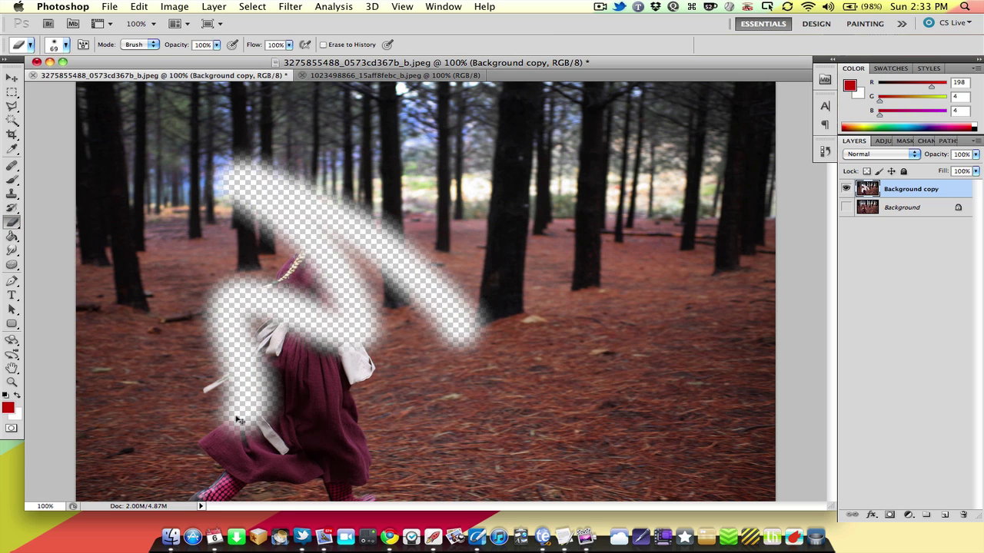
{"action": "key", "text": "super+z"}
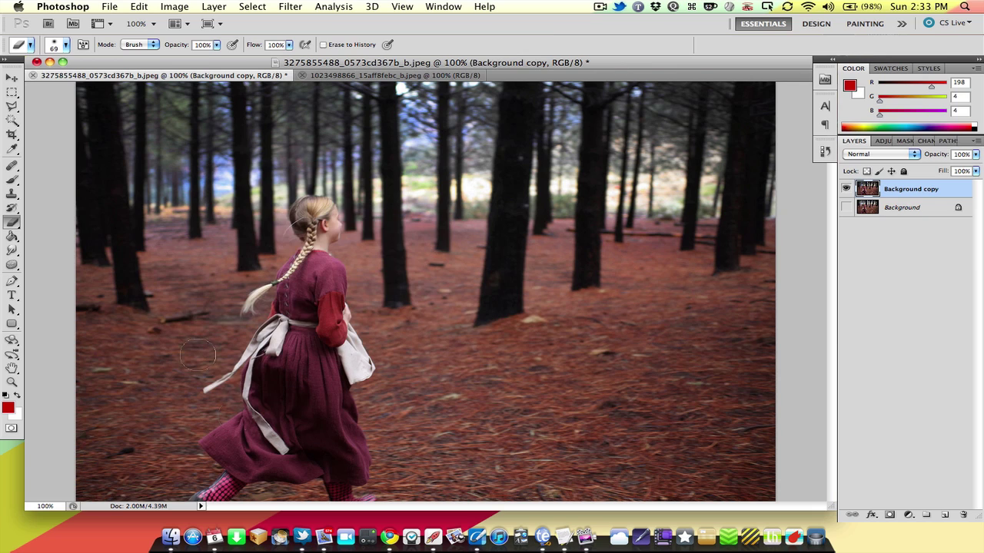
Fill the girl's white bag with the red foreground color using the Paint Bucket Tool, and undo the fill.
{"action": "left_click", "coordinate": [13, 238]}
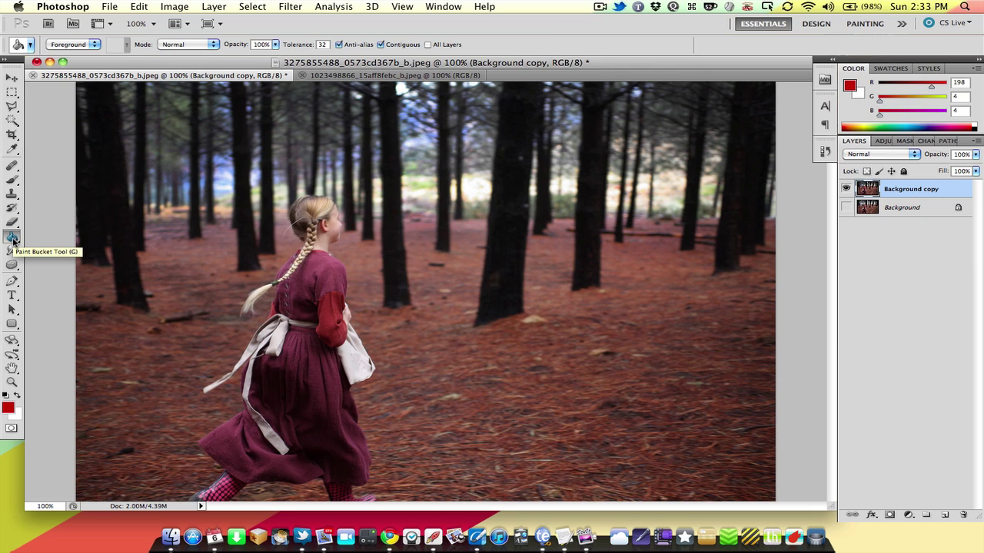
{"action": "left_click", "coordinate": [13, 237]}
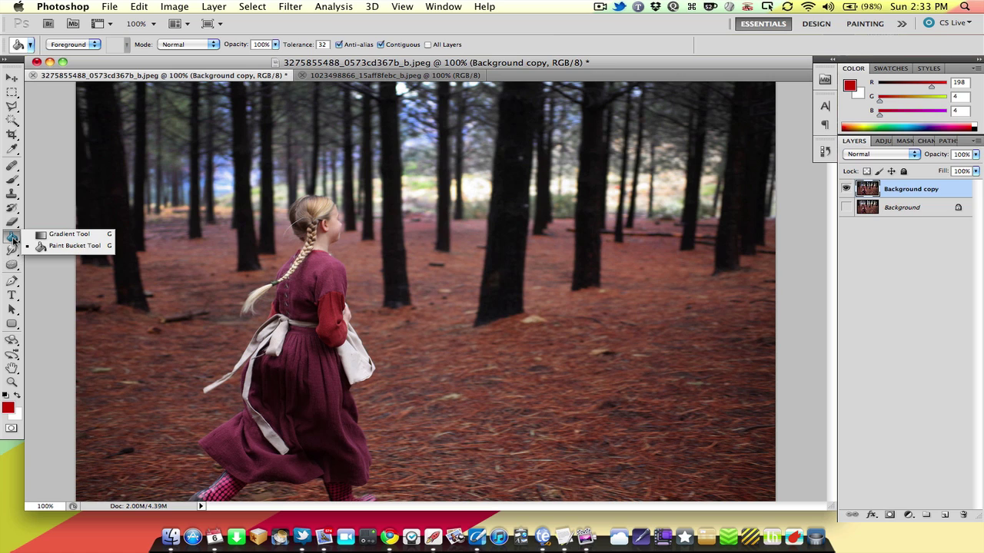
{"action": "left_click", "coordinate": [13, 237]}
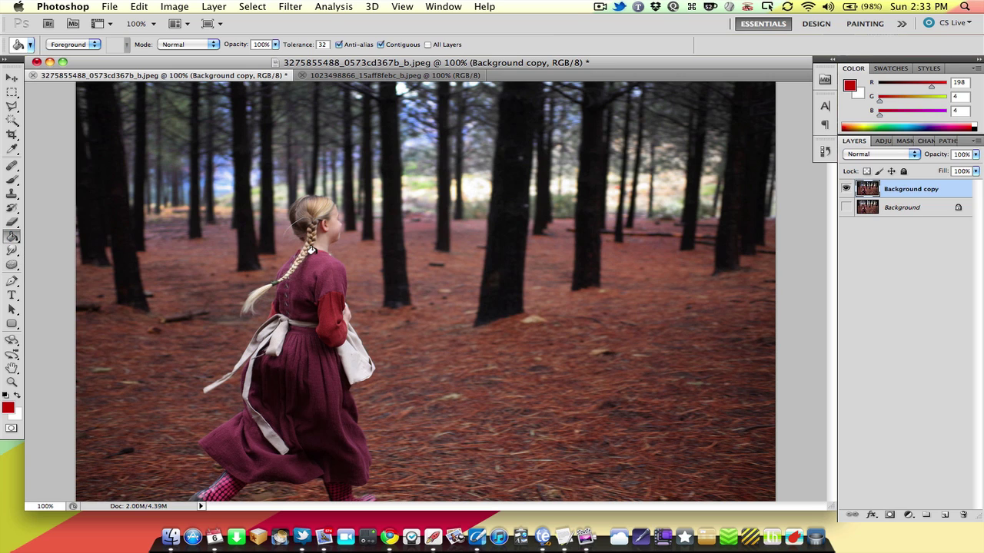
{"action": "left_click", "coordinate": [349, 357]}
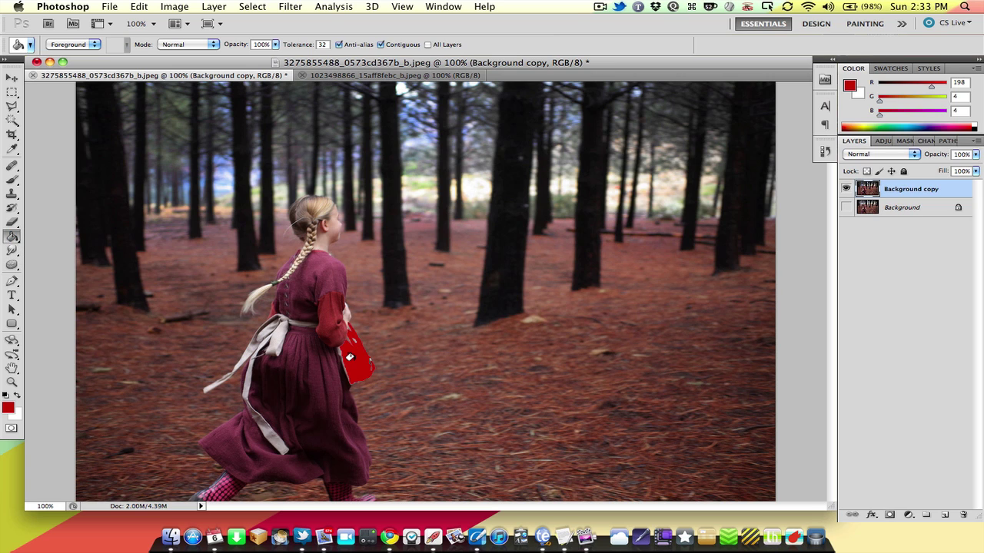
{"action": "key", "text": "super+z"}
Fill a new layer above the photo with the red foreground color and set its blend mode to Color.
{"action": "left_click", "coordinate": [977, 142]}
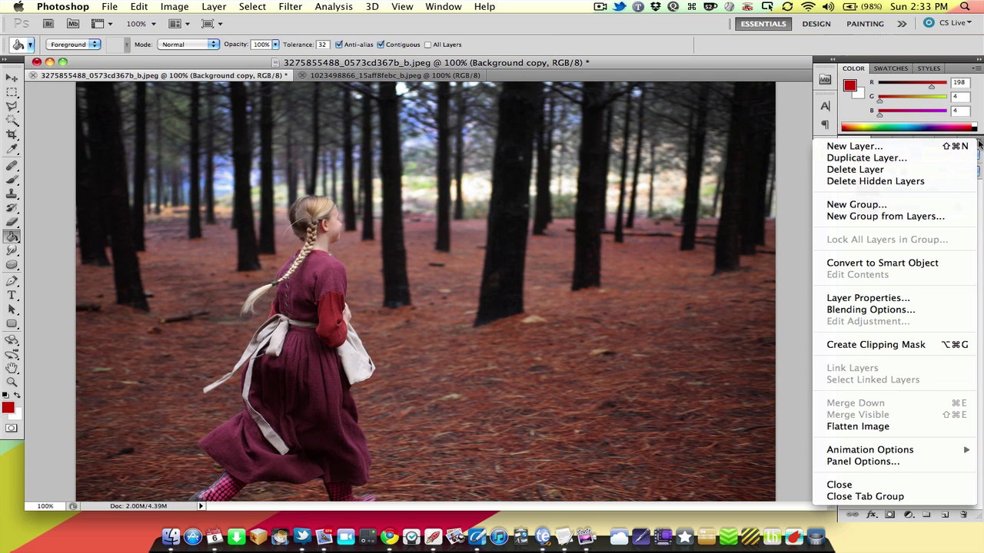
{"action": "left_click", "coordinate": [855, 146]}
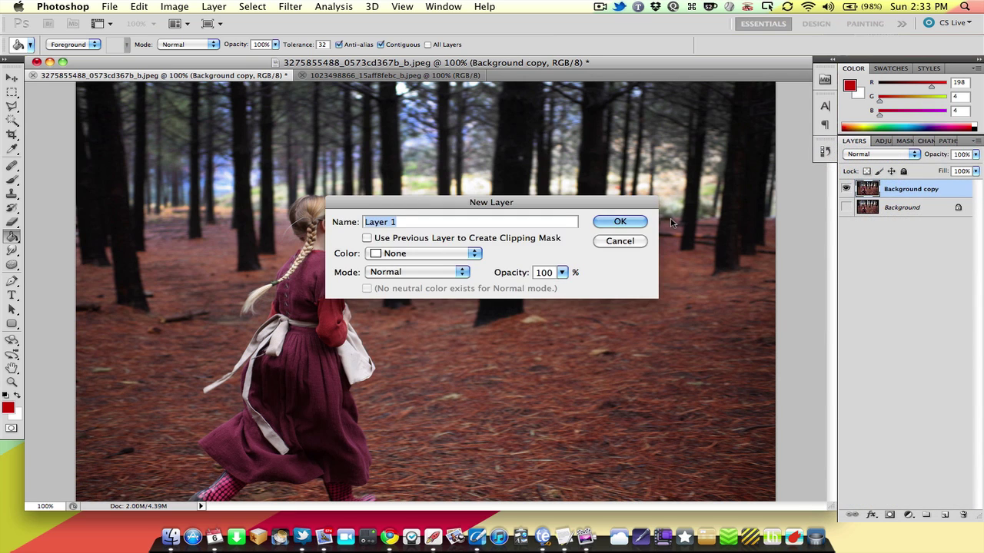
{"action": "left_click", "coordinate": [608, 220]}
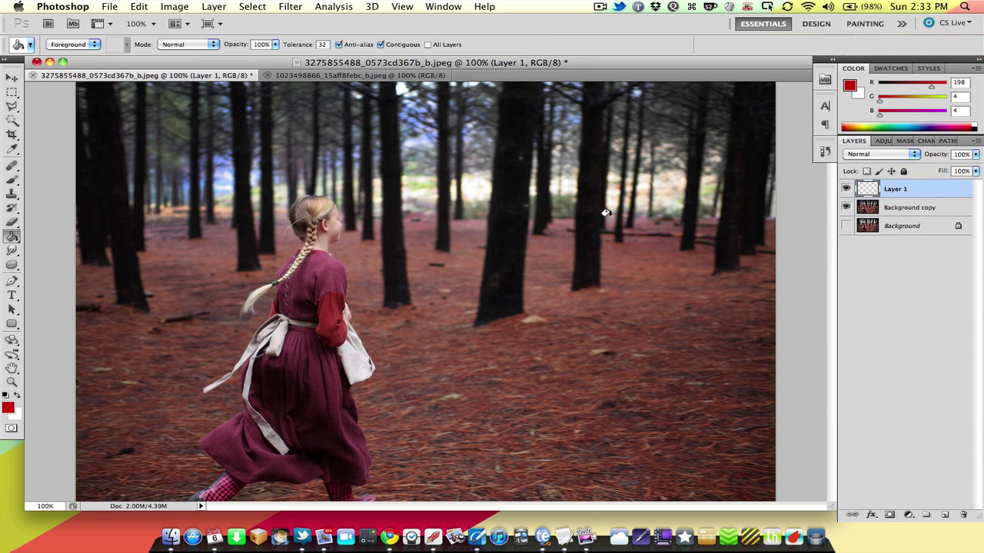
{"action": "left_click", "coordinate": [378, 197]}
{"action": "left_click", "coordinate": [858, 157]}
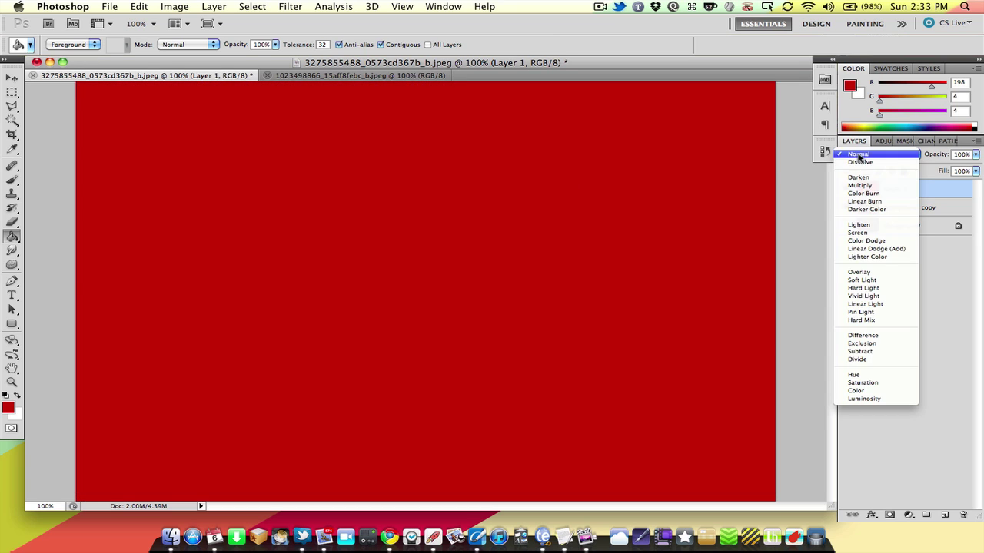
{"action": "left_click", "coordinate": [860, 391]}
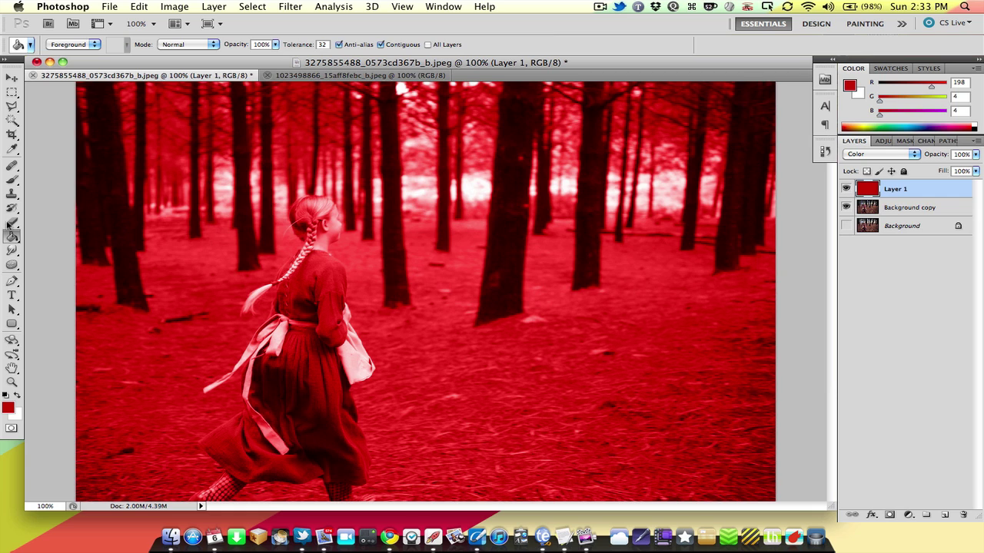
Cover Layer 1 with a yellow-to-turquoise radial gradient running from beside the girl to the photo's upper-right corner.
{"action": "left_click_drag", "start_coordinate": [11, 235], "coordinate": [46, 240]}
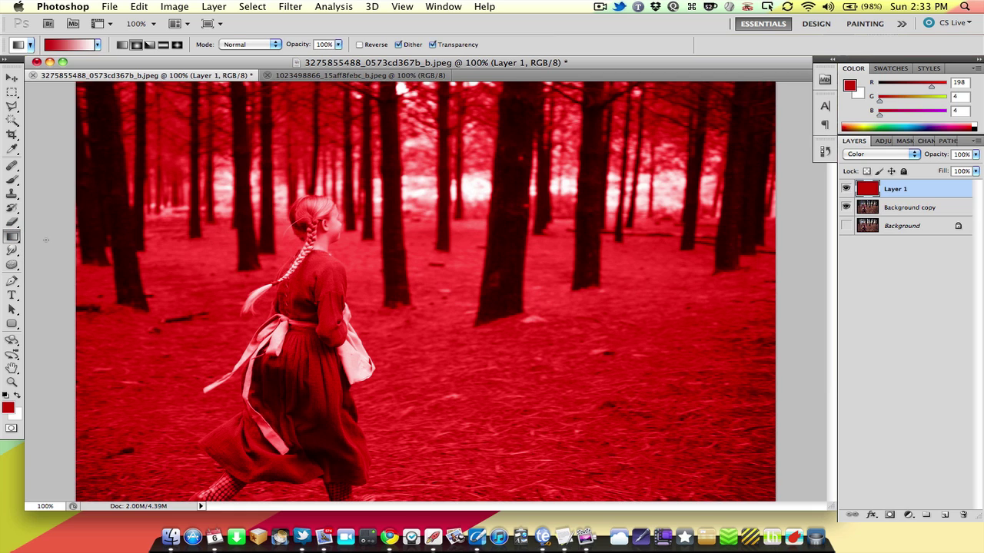
{"action": "left_click", "coordinate": [97, 45]}
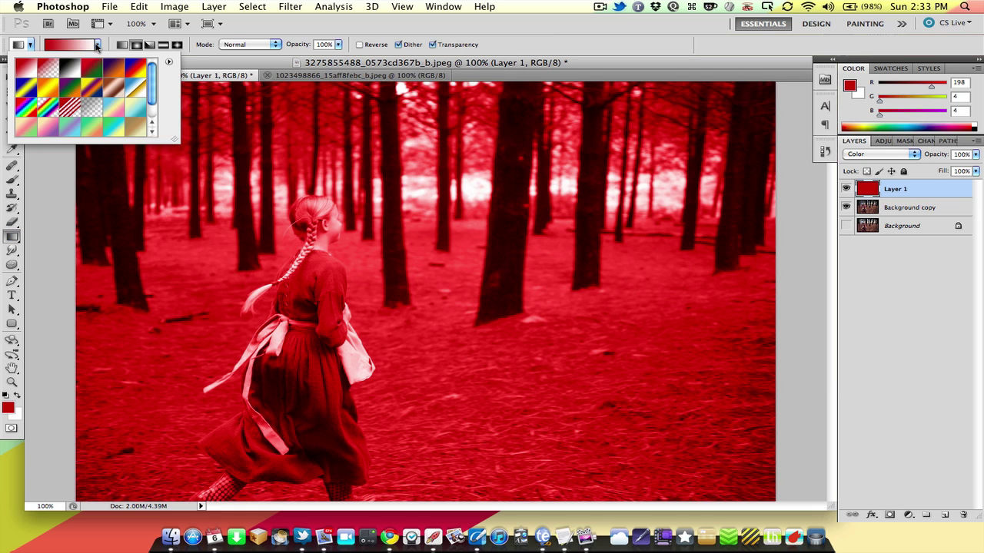
{"action": "left_click", "coordinate": [134, 109]}
{"action": "left_click", "coordinate": [327, 299]}
{"action": "left_click_drag", "start_coordinate": [386, 279], "coordinate": [807, 90]}
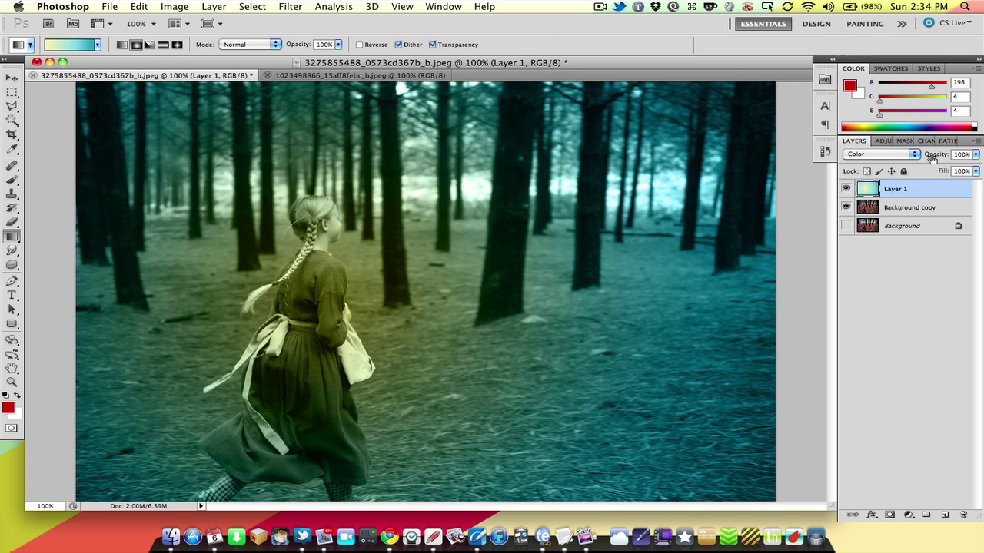
Set the gradient layer's opacity to 27% and toggle its visibility to compare the tint.
{"action": "left_click_drag", "start_coordinate": [931, 156], "coordinate": [789, 140]}
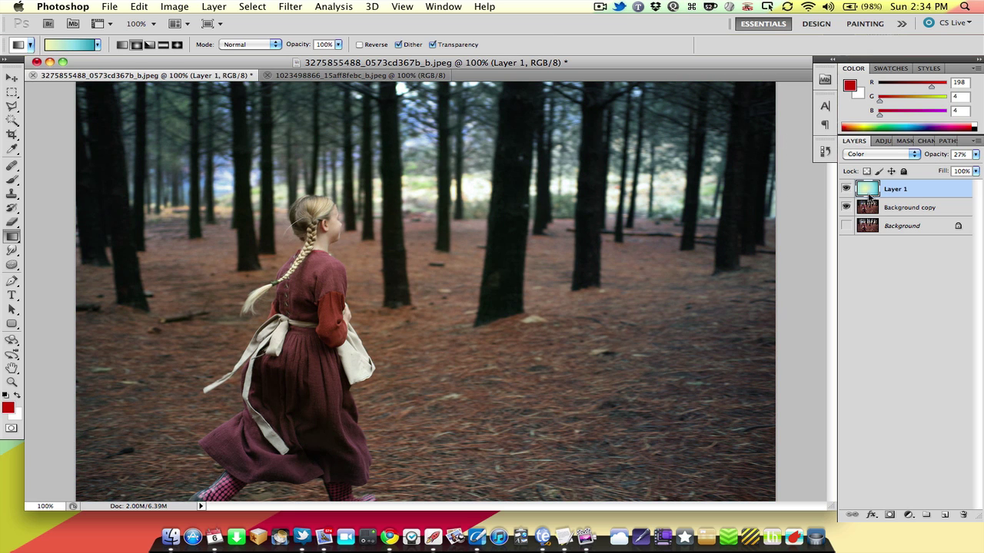
{"action": "left_click", "coordinate": [846, 190]}
{"action": "left_click", "coordinate": [846, 189]}
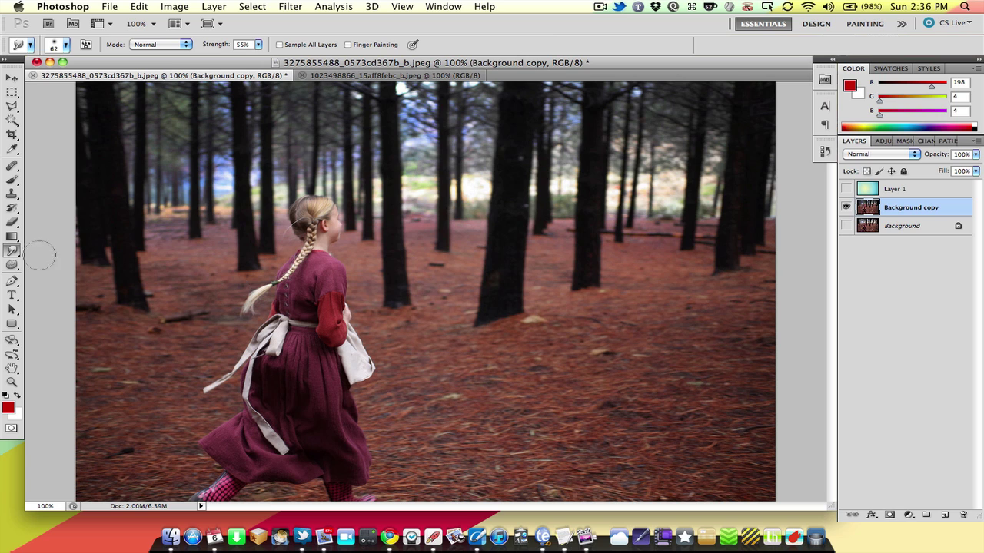
Smear the girl and the trees around her with the 62 px Smudge Tool at 55% strength, and undo the smudging.
{"action": "left_click", "coordinate": [13, 251]}
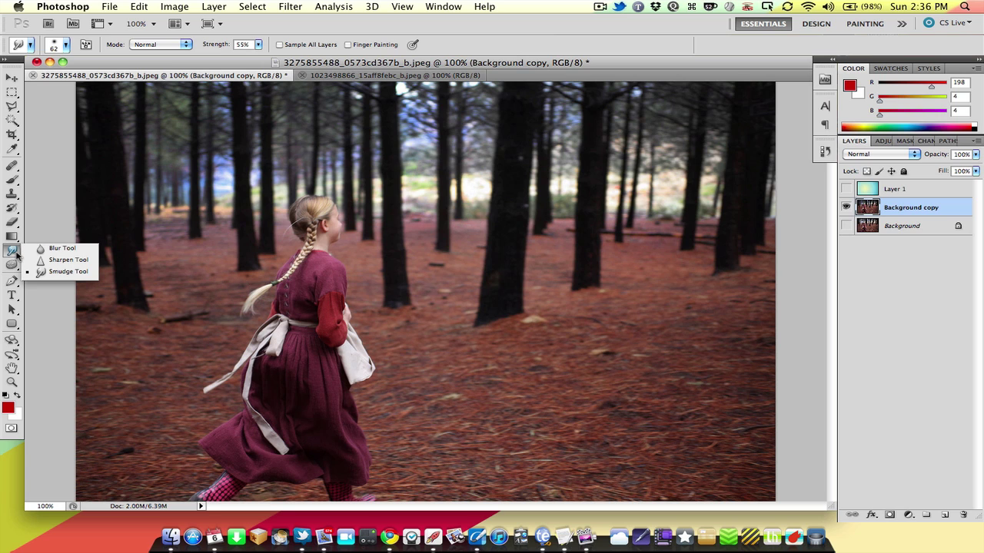
{"action": "left_click", "coordinate": [48, 248]}
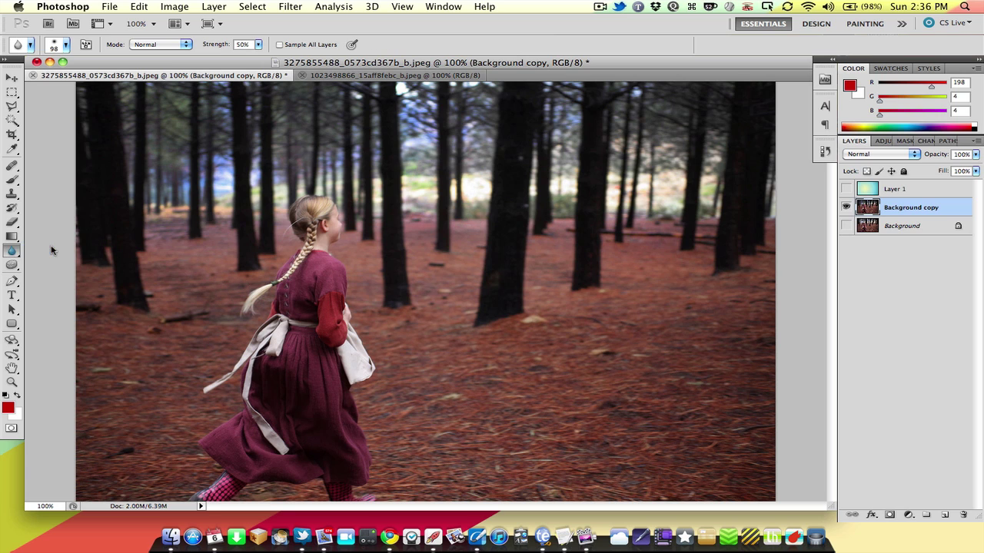
{"action": "left_click", "coordinate": [13, 250]}
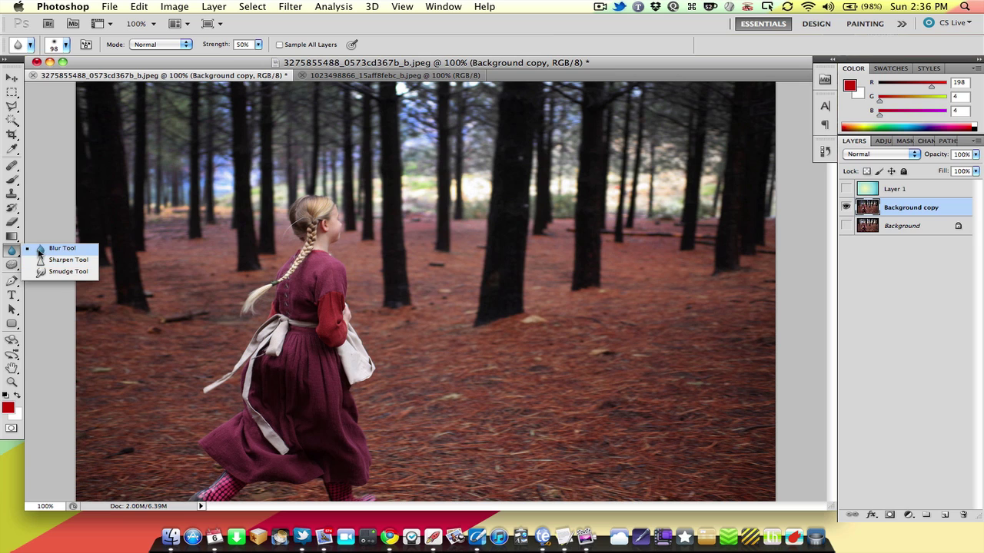
{"action": "left_click", "coordinate": [46, 271]}
{"action": "left_click_drag", "start_coordinate": [283, 188], "coordinate": [290, 158]}
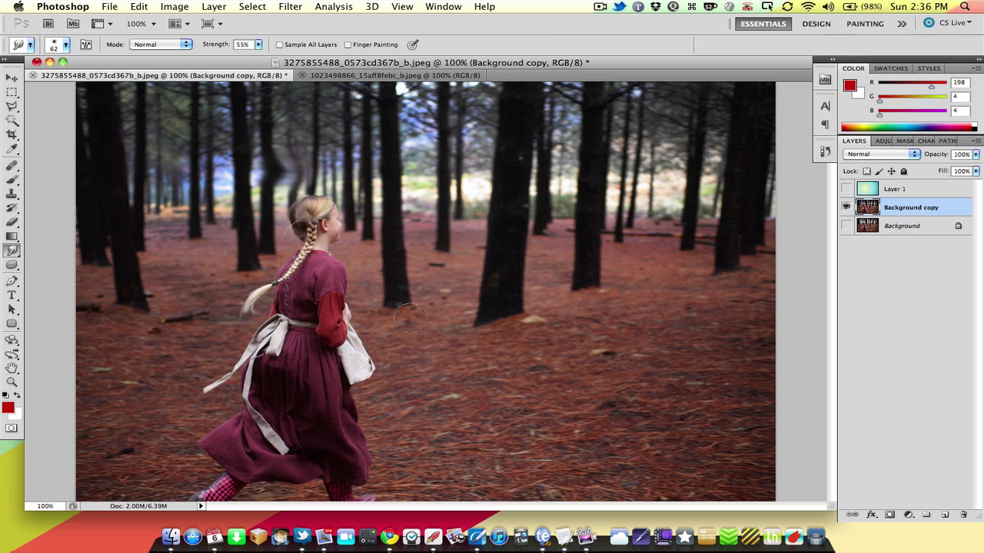
{"action": "mouse_move", "coordinate": [307, 208]}
{"action": "left_mouse_down"}
{"action": "mouse_move", "coordinate": [369, 261]}
{"action": "mouse_move", "coordinate": [338, 322]}
{"action": "mouse_move", "coordinate": [177, 420]}
{"action": "left_mouse_up"}
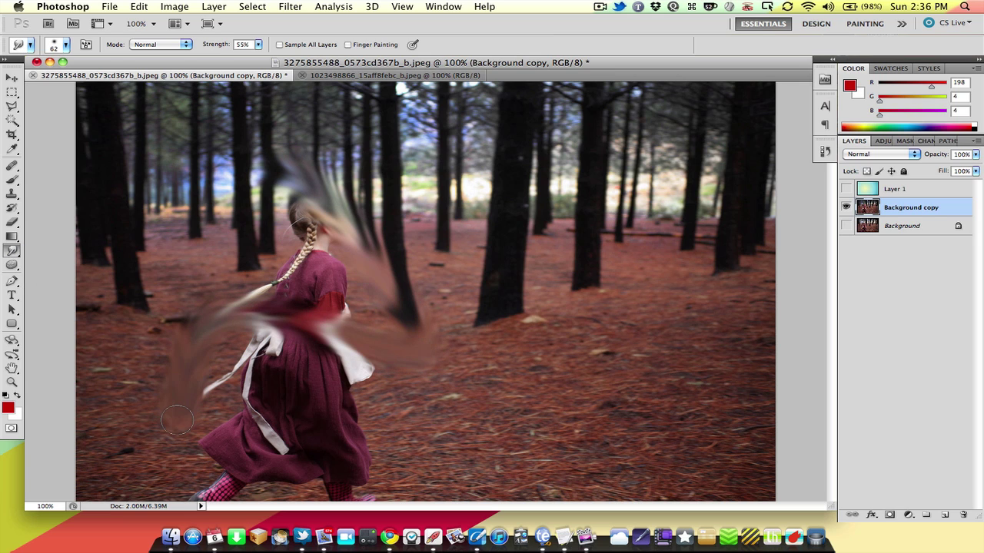
{"action": "key", "text": "super+z"}
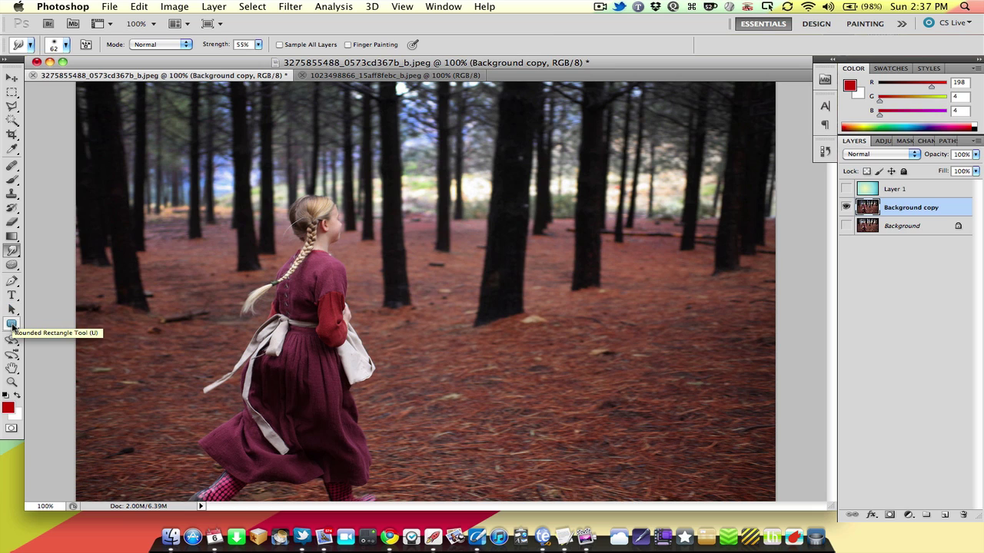
Draw a closed red heart shape lying on its side among the trees with the Pen Tool.
{"action": "left_click", "coordinate": [11, 281]}
{"action": "left_click", "coordinate": [562, 254]}
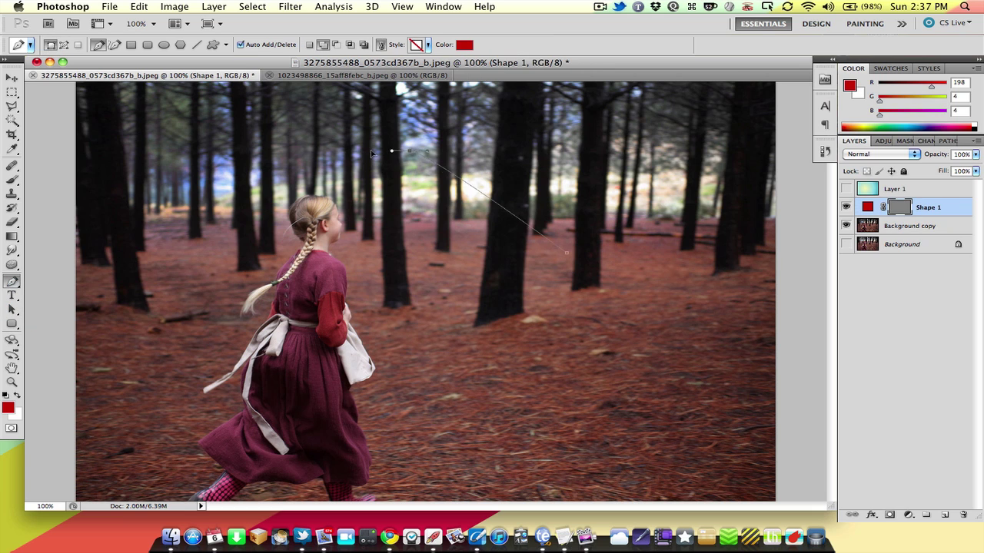
{"action": "left_click_drag", "start_coordinate": [464, 111], "coordinate": [355, 192]}
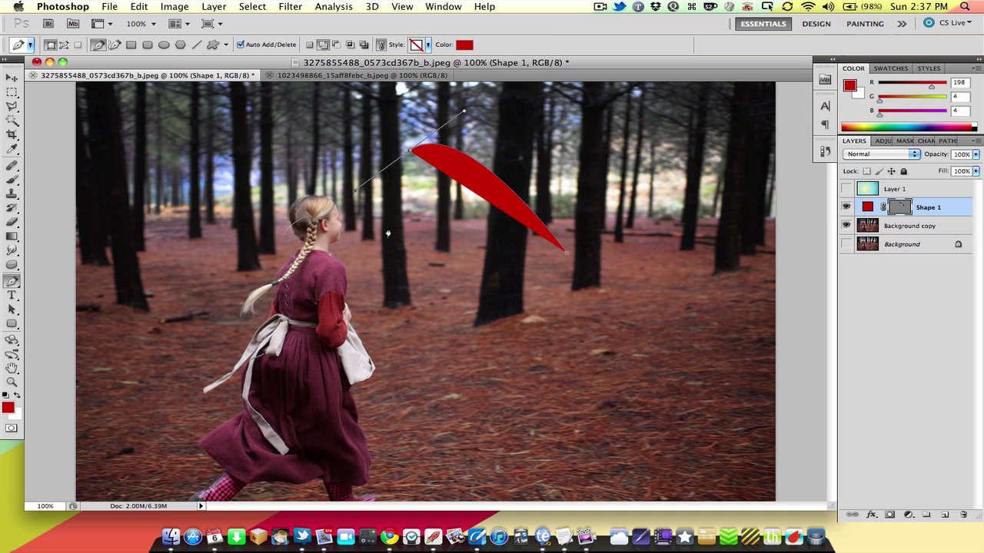
{"action": "left_click", "coordinate": [422, 220]}
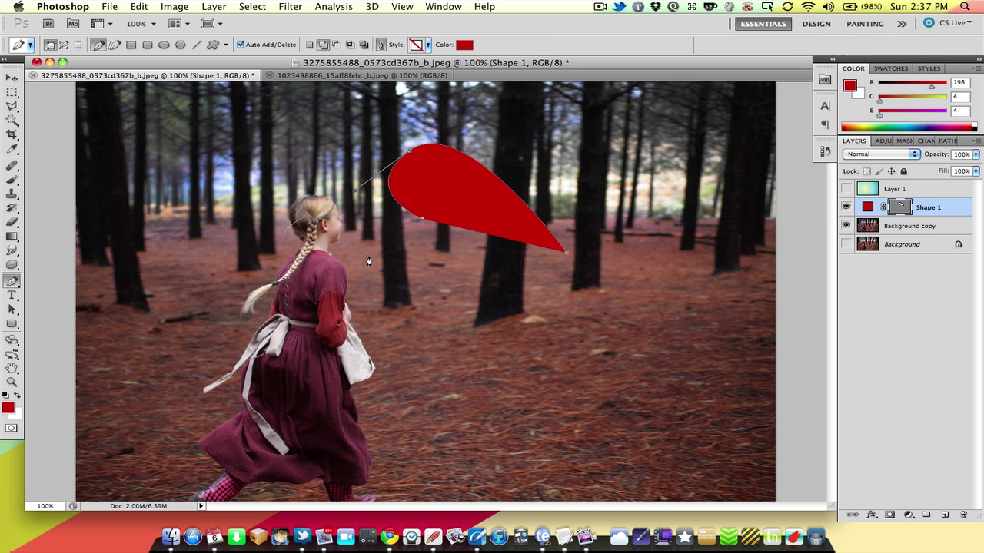
{"action": "left_click_drag", "start_coordinate": [357, 248], "coordinate": [362, 278]}
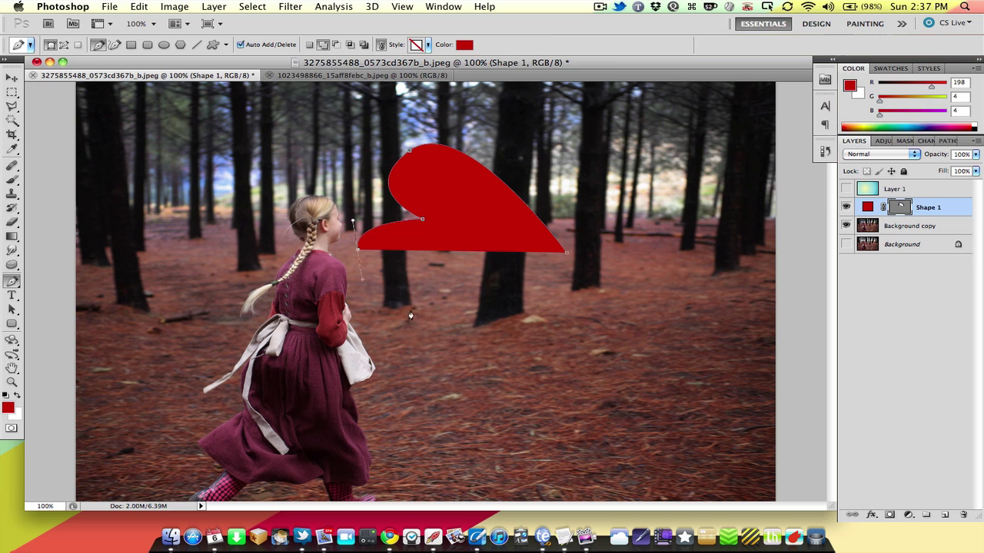
{"action": "left_click_drag", "start_coordinate": [414, 310], "coordinate": [454, 305]}
{"action": "left_click", "coordinate": [565, 254]}
{"action": "key", "text": "Return"}
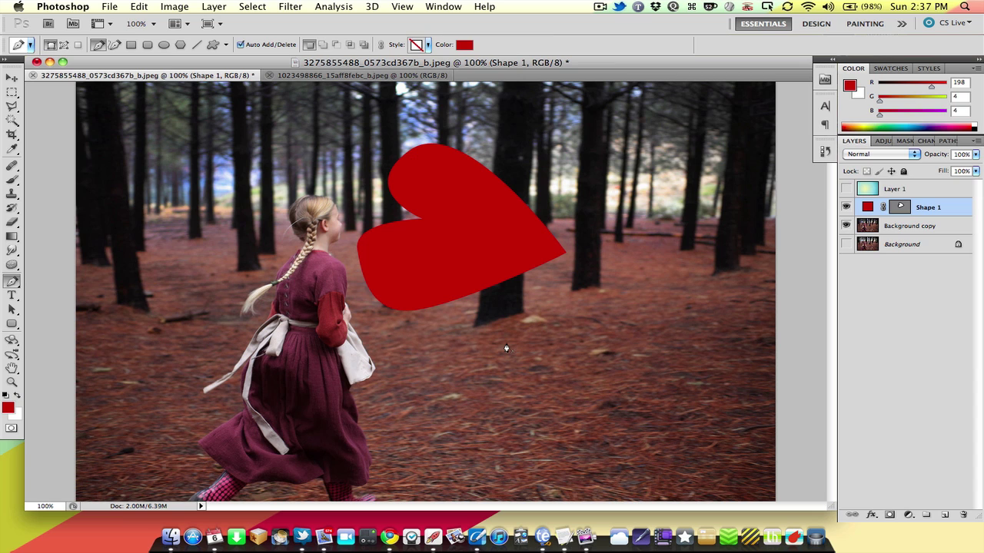
Rotate the heart shape by 81.90° so its tip points downward.
{"action": "key", "text": "ctrl+t"}
{"action": "left_click_drag", "start_coordinate": [458, 388], "coordinate": [349, 241]}
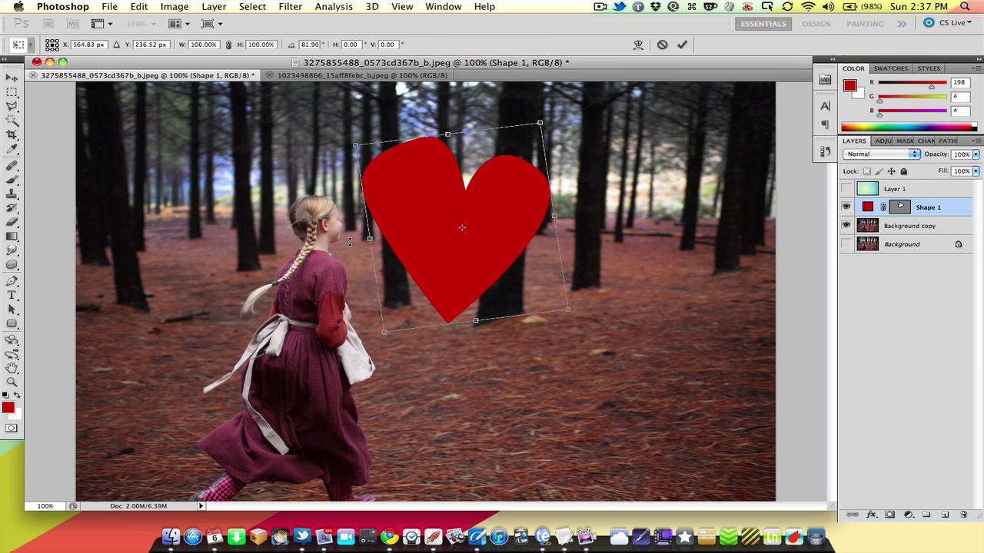
{"action": "key", "text": "Return"}
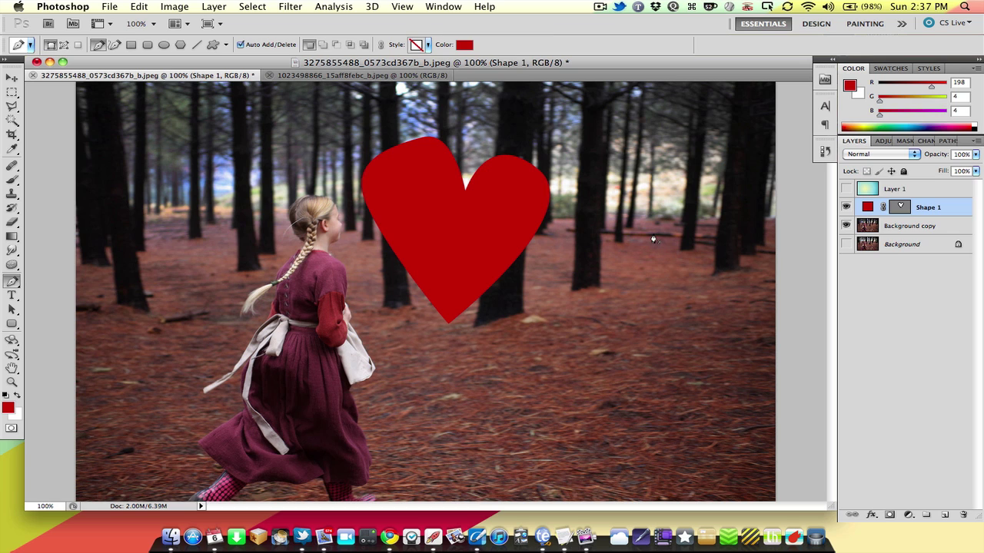
Enlarge the heart to about twice its size and position it over the middle of the photo.
{"action": "key", "text": "ctrl+t"}
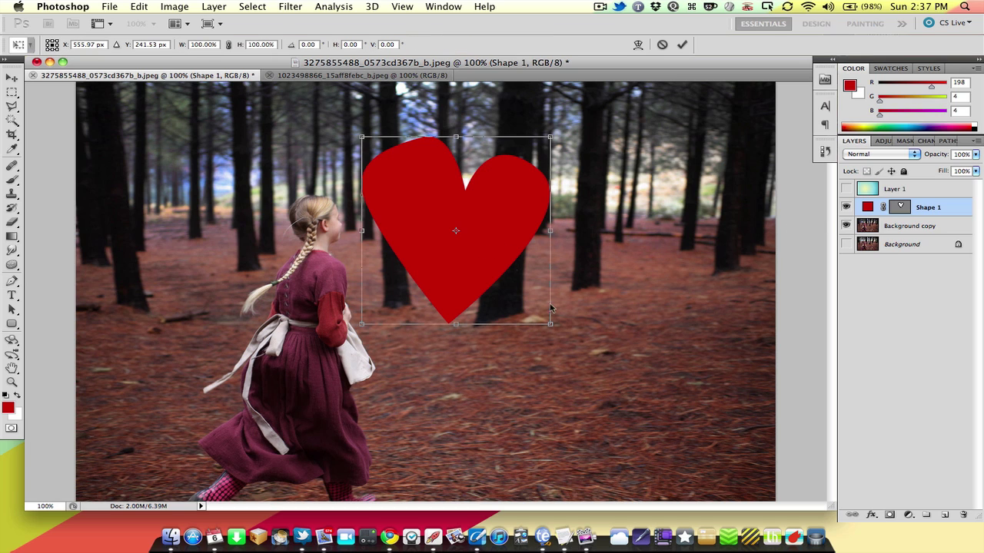
{"action": "left_click_drag", "start_coordinate": [549, 323], "coordinate": [640, 414]}
{"action": "left_click_drag", "start_coordinate": [500, 254], "coordinate": [498, 299]}
{"action": "key", "text": "Return"}
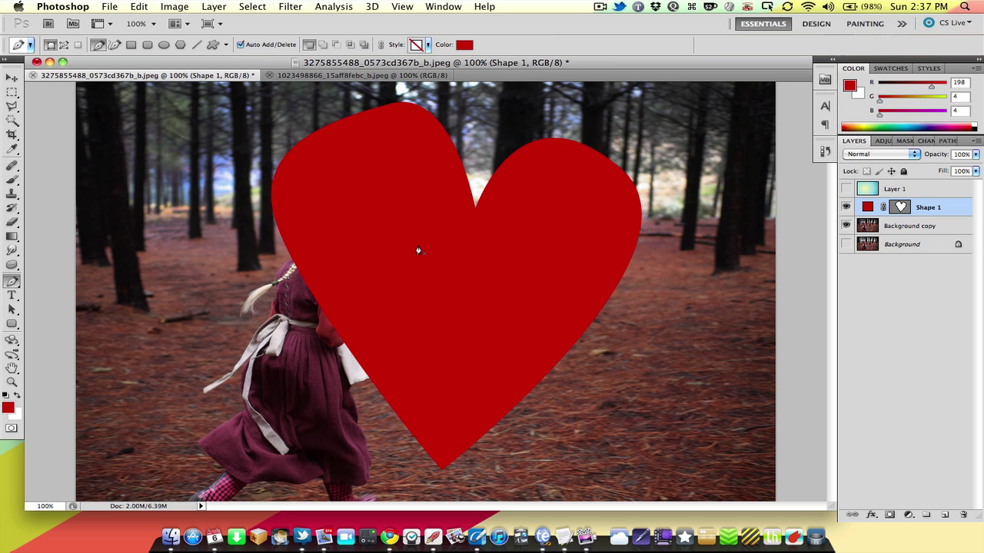
Toggle the heart layer's visibility off and on to compare the photo with and without the shape.
{"action": "left_click", "coordinate": [845, 208]}
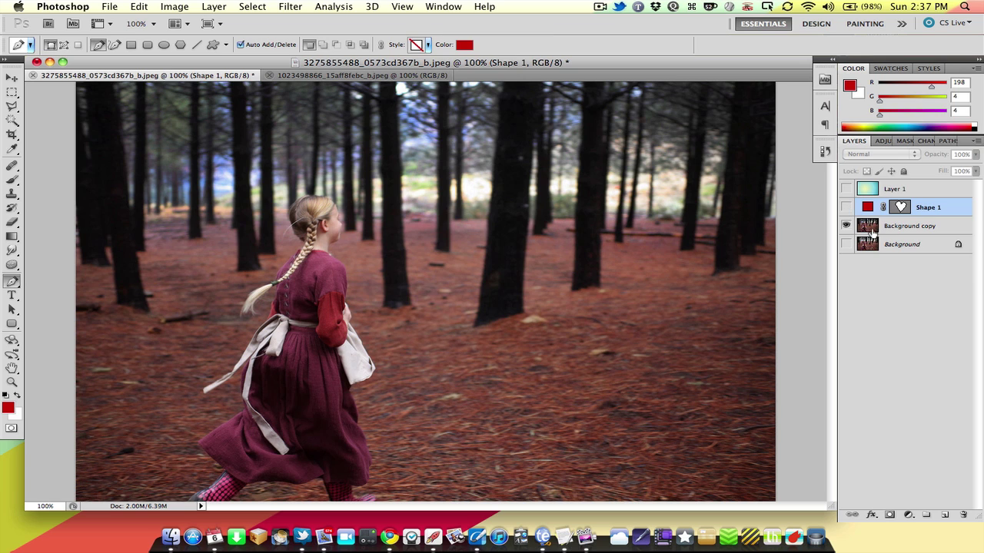
{"action": "left_click", "coordinate": [846, 208]}
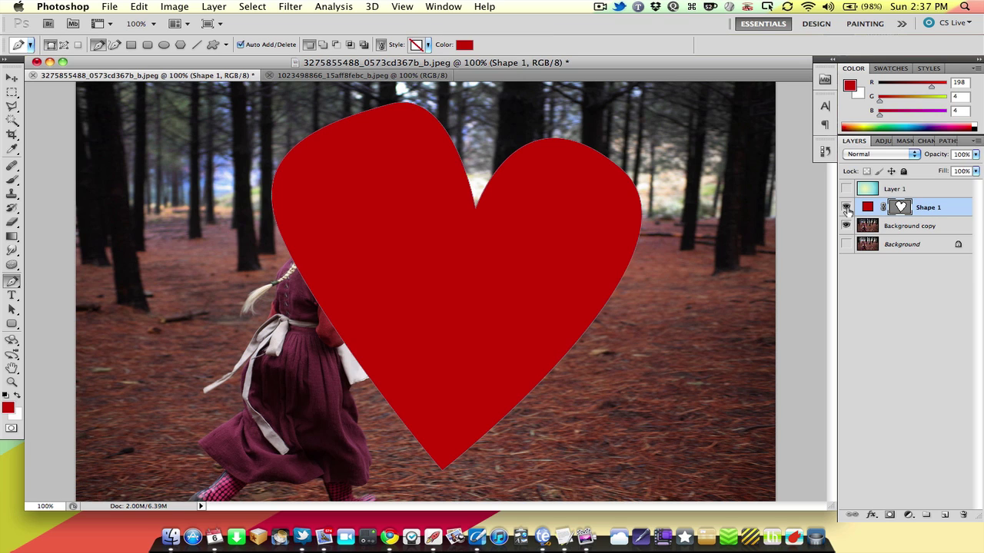
{"action": "left_click", "coordinate": [845, 207]}
{"action": "left_click", "coordinate": [845, 208]}
Add the text "hello" over the trees beside the girl and set its font size to 103.56 pt.
{"action": "left_click", "coordinate": [10, 299]}
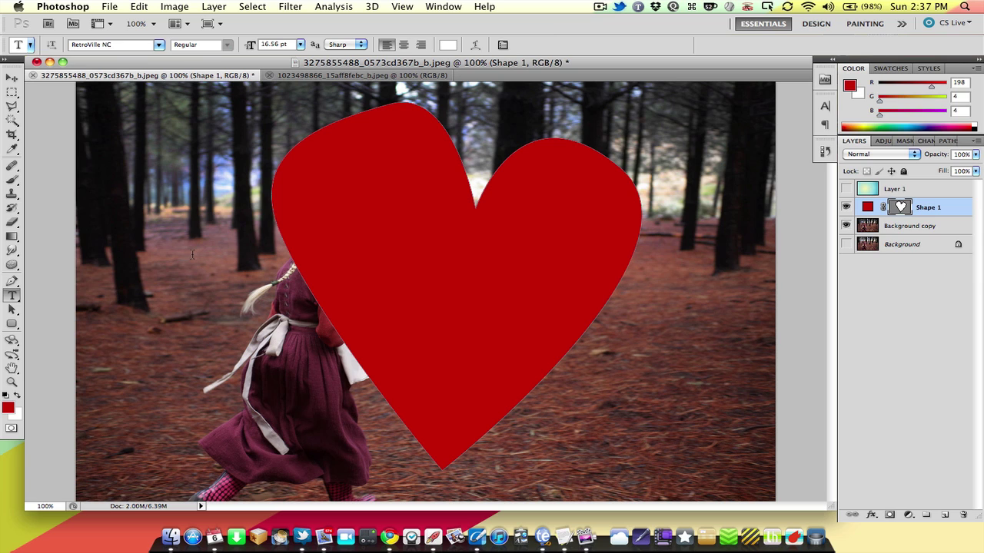
{"action": "left_click", "coordinate": [165, 294]}
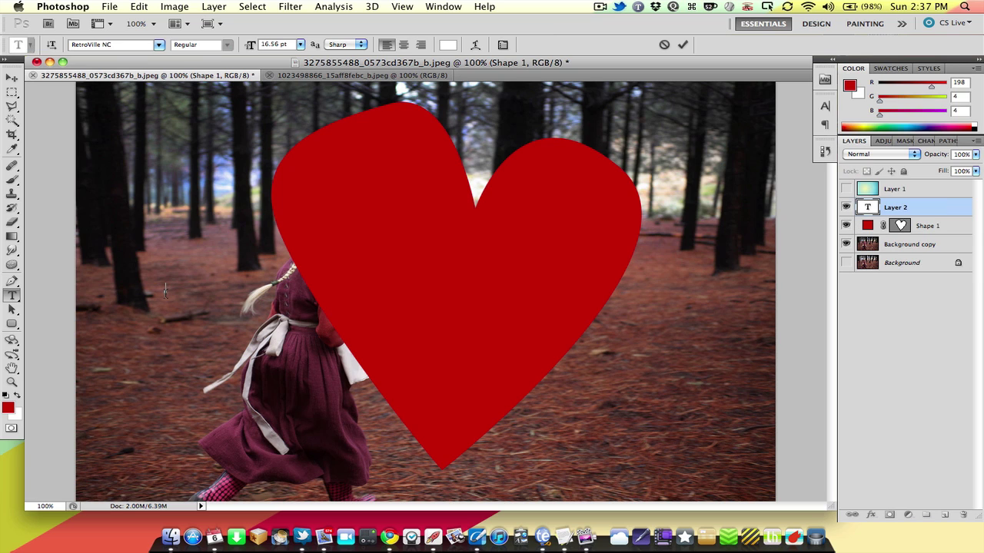
{"action": "type", "text": "heloo"}
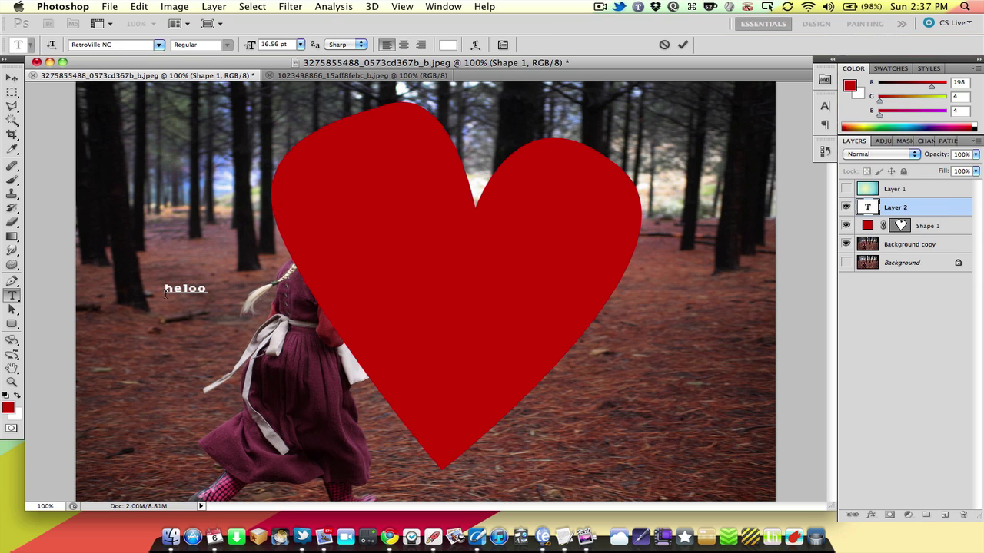
{"action": "key", "text": "BackSpace"}
{"action": "key", "text": "BackSpace"}
{"action": "key", "text": "BackSpace"}
{"action": "type", "text": "llo"}
{"action": "double_click", "coordinate": [165, 291]}
{"action": "left_click_drag", "start_coordinate": [250, 48], "coordinate": [310, 56]}
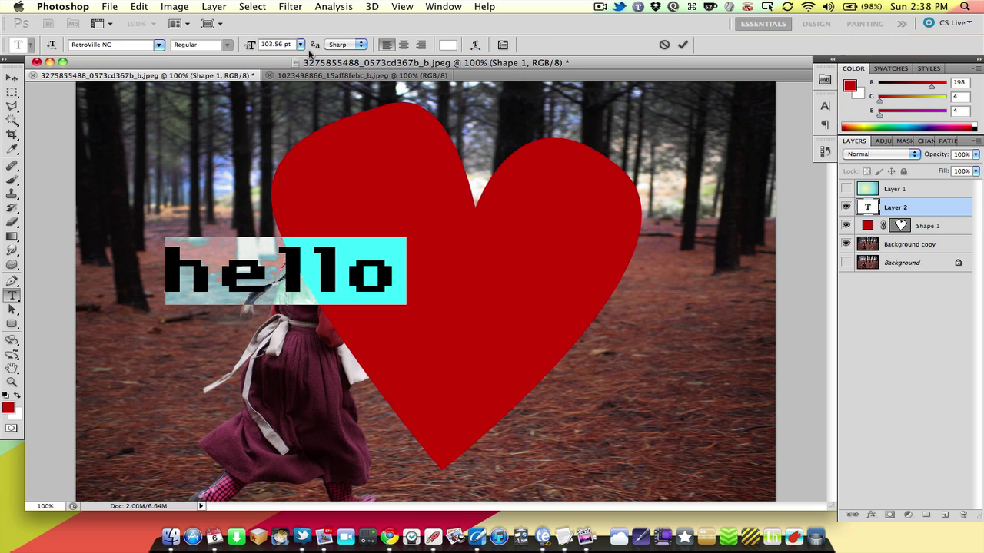
Commit the "hello" text and move it onto the middle of the heart.
{"action": "key", "text": "super+Return"}
{"action": "key", "text": "m"}
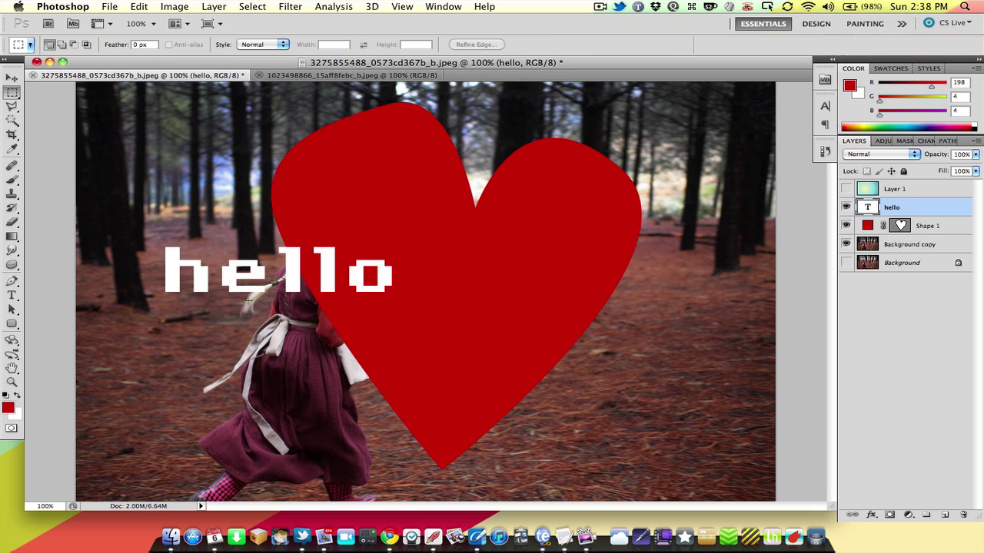
{"action": "left_click_drag", "start_coordinate": [271, 286], "coordinate": [449, 293]}
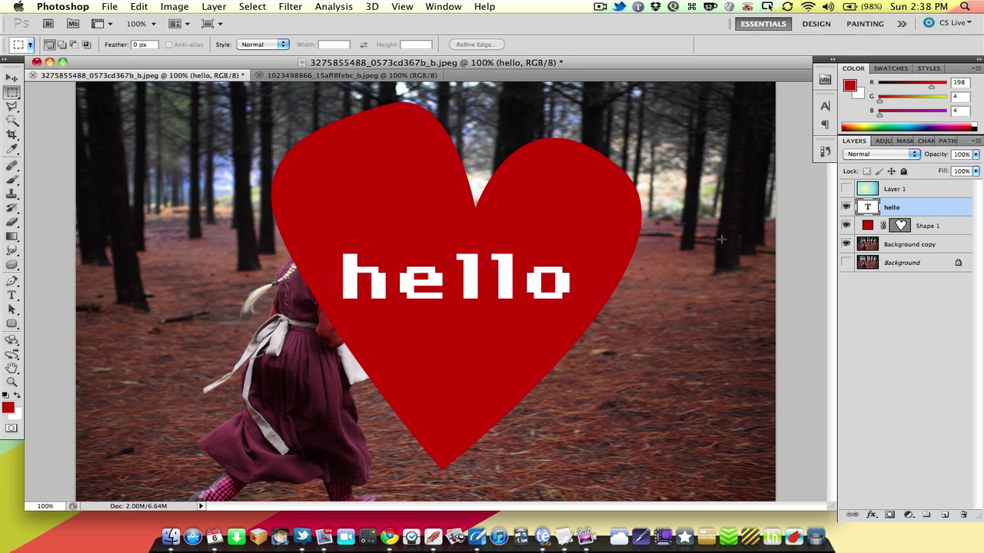
Add a second "hello" that follows the heart's outline beside the girl, and shift the straight "hello" clear of it.
{"action": "key", "text": "t"}
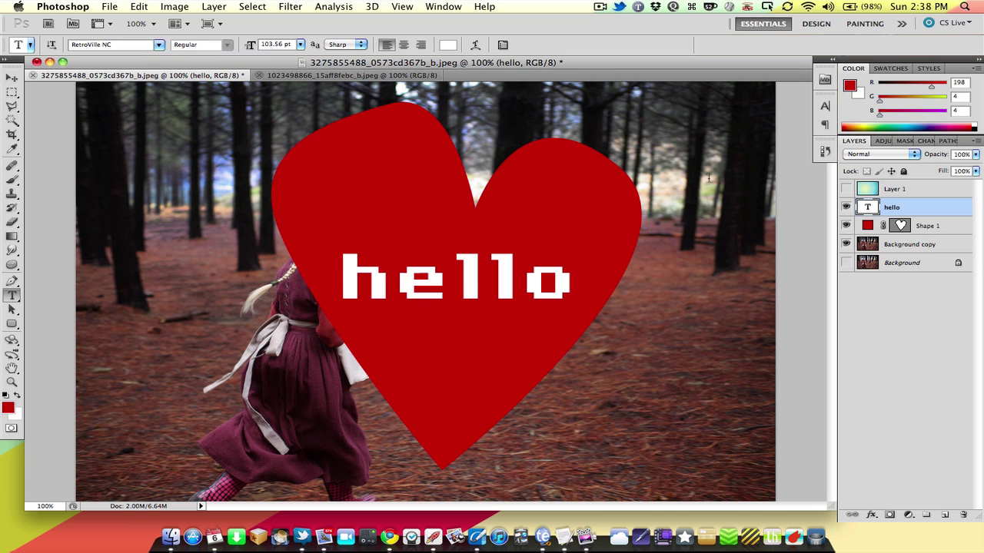
{"action": "left_click", "coordinate": [902, 227]}
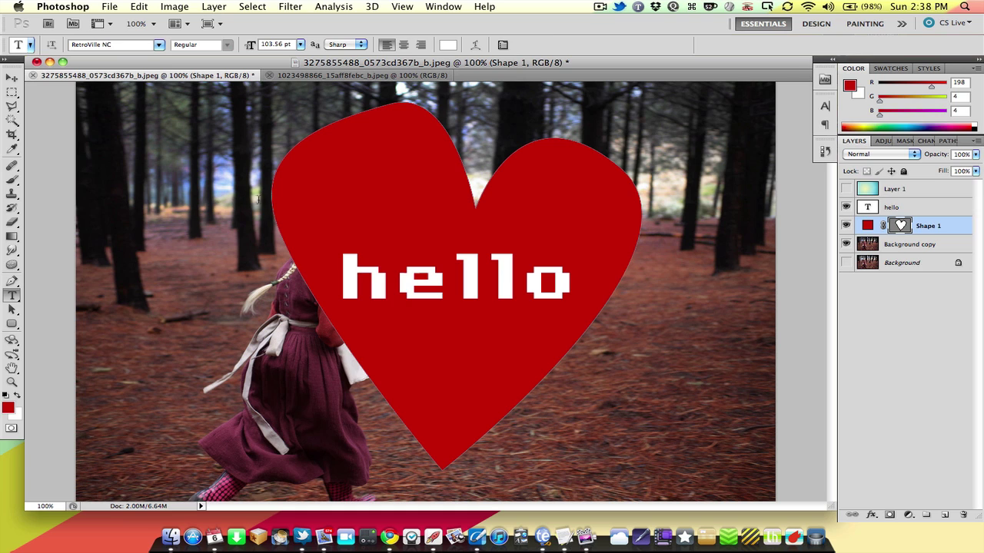
{"action": "left_click", "coordinate": [270, 198]}
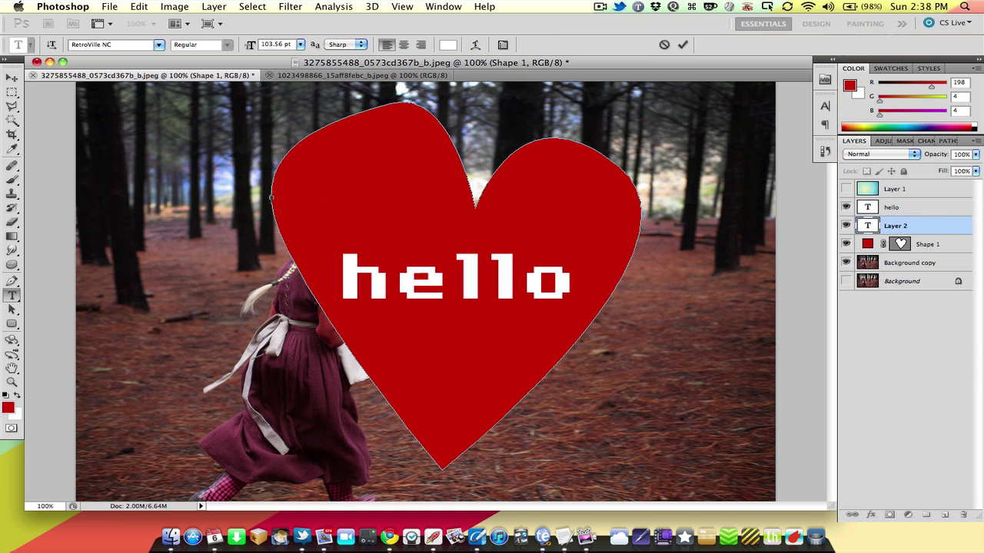
{"action": "type", "text": "hello"}
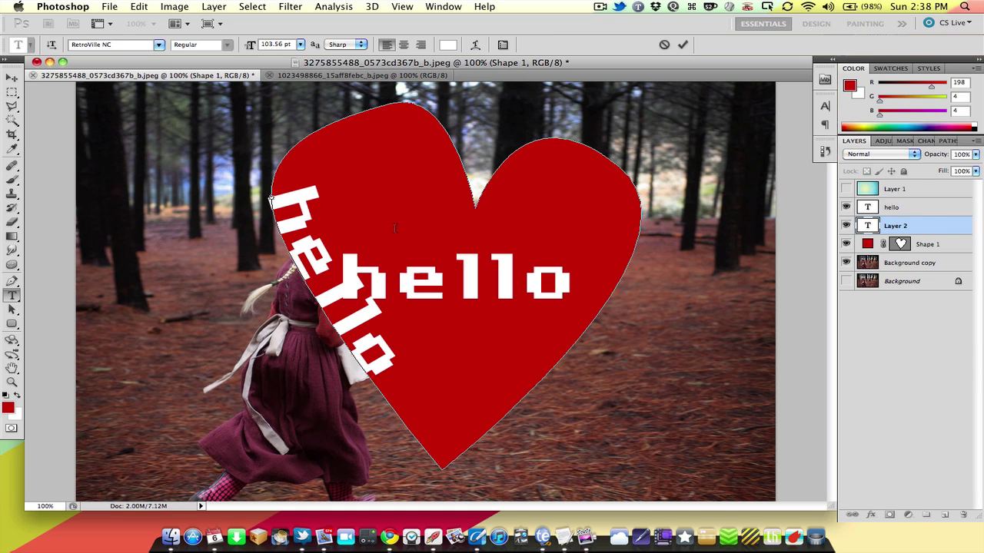
{"action": "key", "text": "super+Return"}
{"action": "key", "text": "m"}
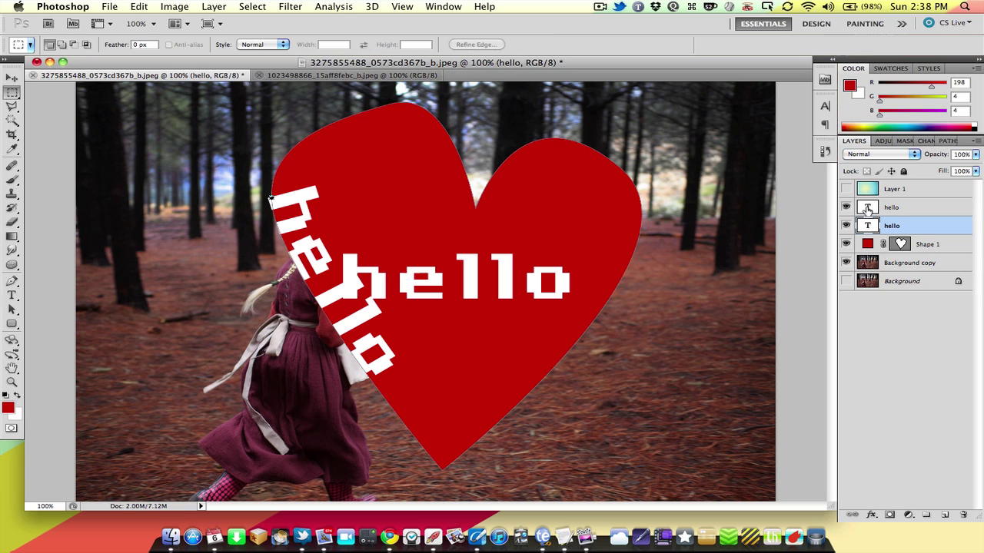
{"action": "left_click", "coordinate": [867, 209]}
{"action": "left_click_drag", "start_coordinate": [510, 307], "coordinate": [540, 282]}
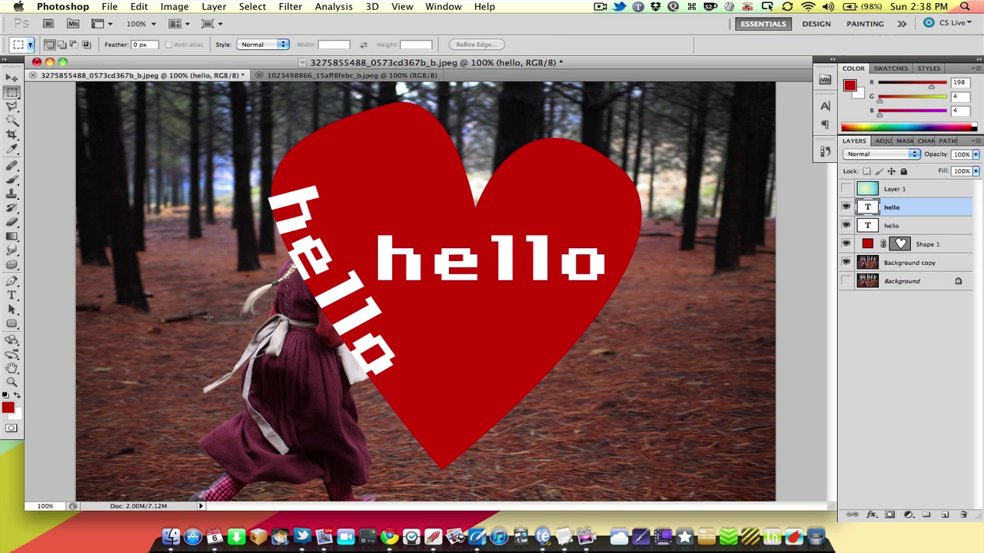
Activate the heart shape's vector mask with the Path Selection tool chosen.
{"action": "left_click", "coordinate": [12, 296]}
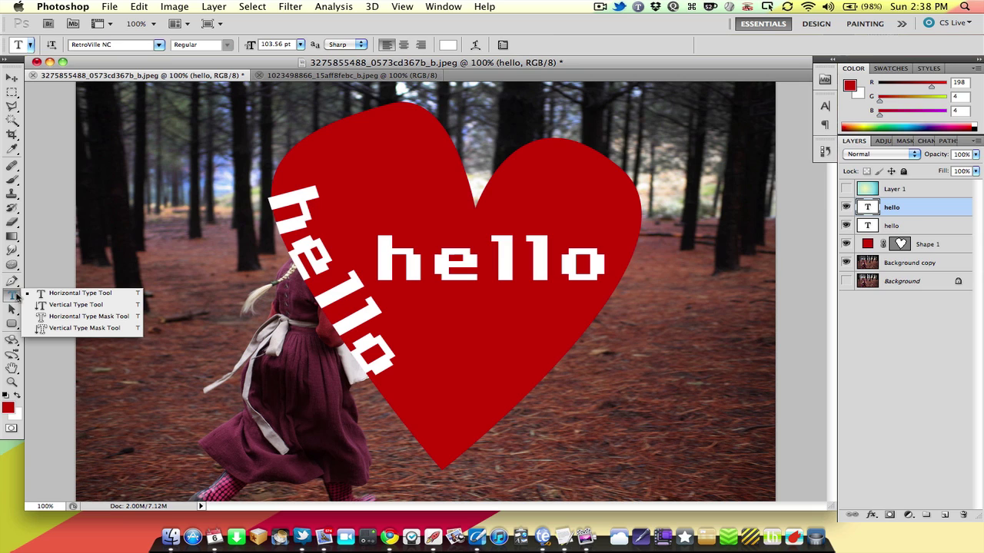
{"action": "left_click", "coordinate": [11, 311]}
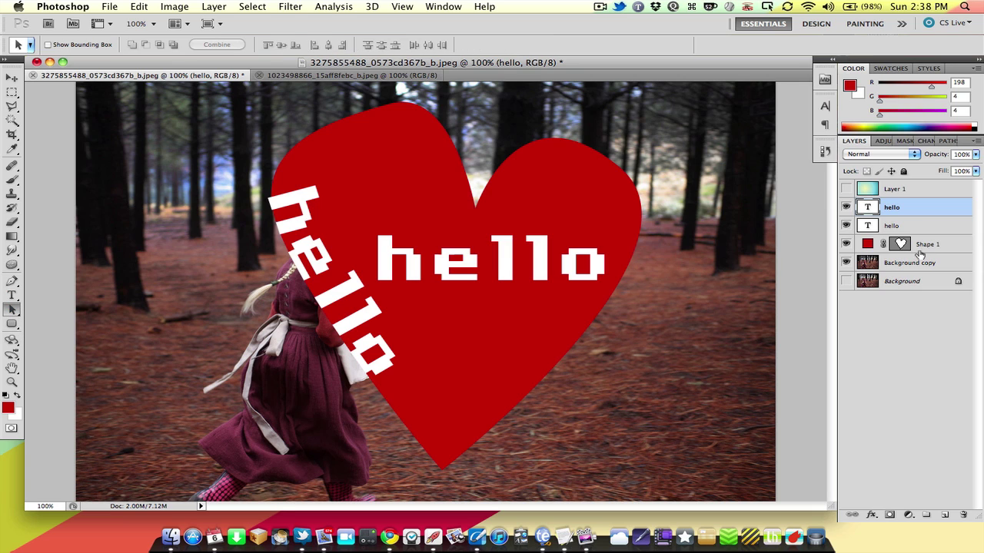
{"action": "left_click", "coordinate": [891, 245]}
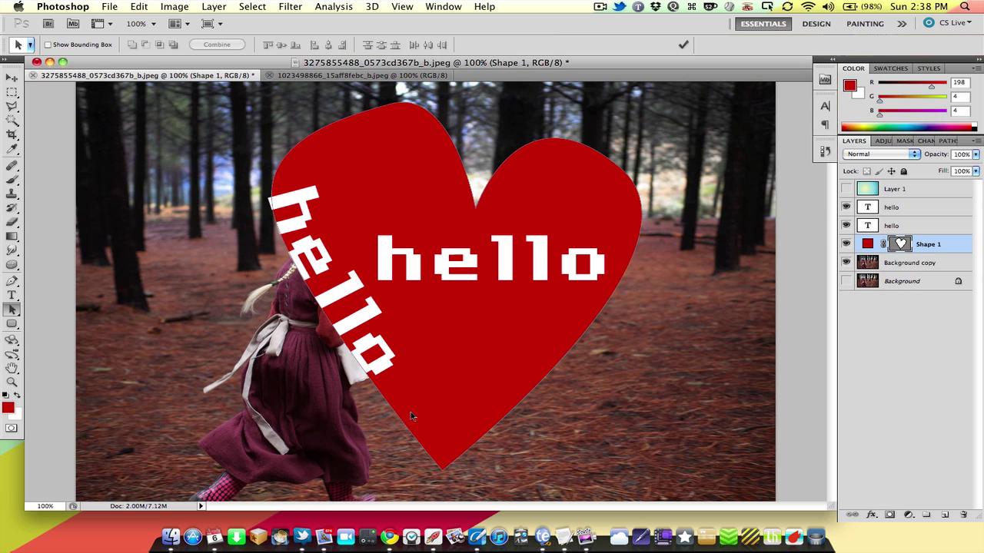
Draw a red rectangle shape with the Rectangle tool behind the girl, partly covering her.
{"action": "left_click", "coordinate": [11, 324]}
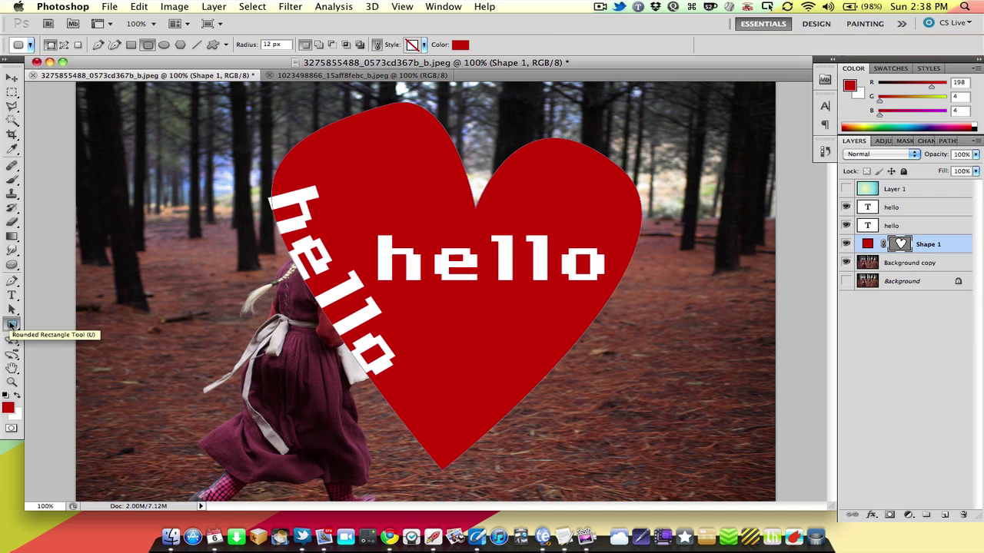
{"action": "left_click", "coordinate": [12, 324]}
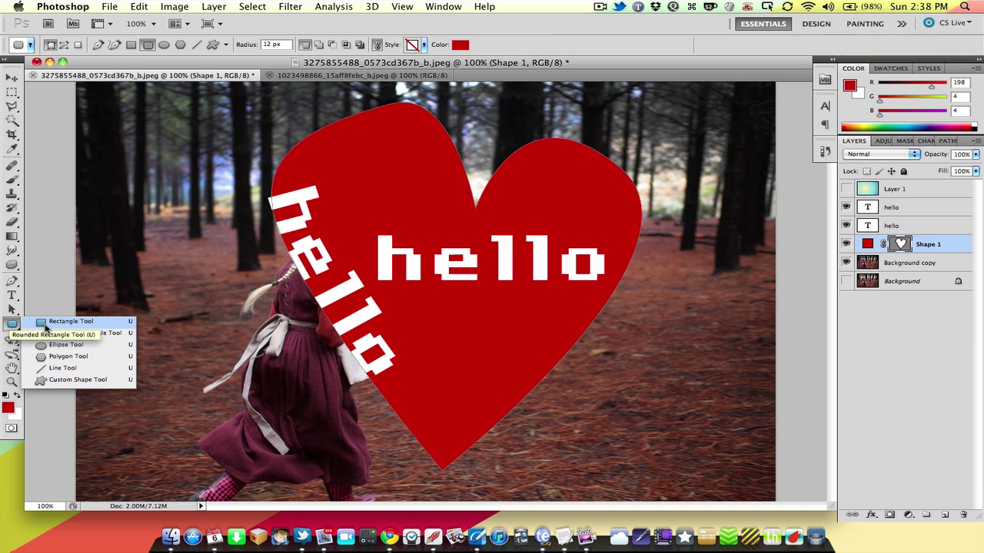
{"action": "left_click", "coordinate": [46, 323]}
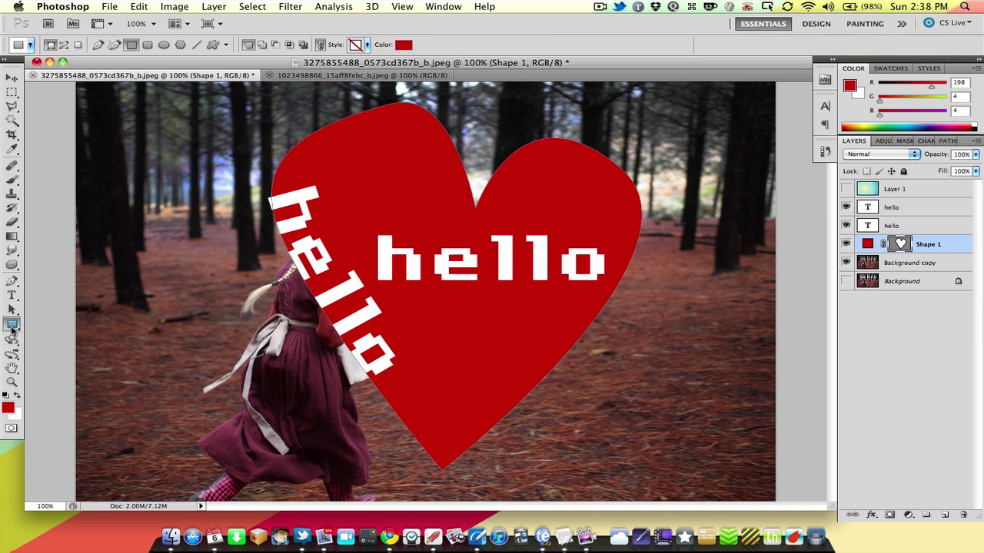
{"action": "left_click", "coordinate": [13, 328]}
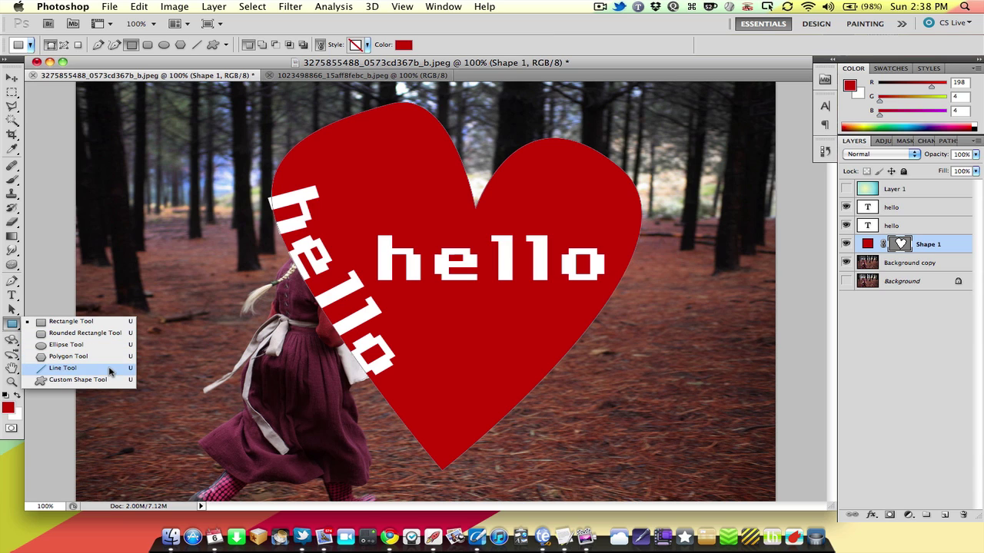
{"action": "left_click", "coordinate": [113, 323]}
{"action": "left_click_drag", "start_coordinate": [136, 215], "coordinate": [288, 384]}
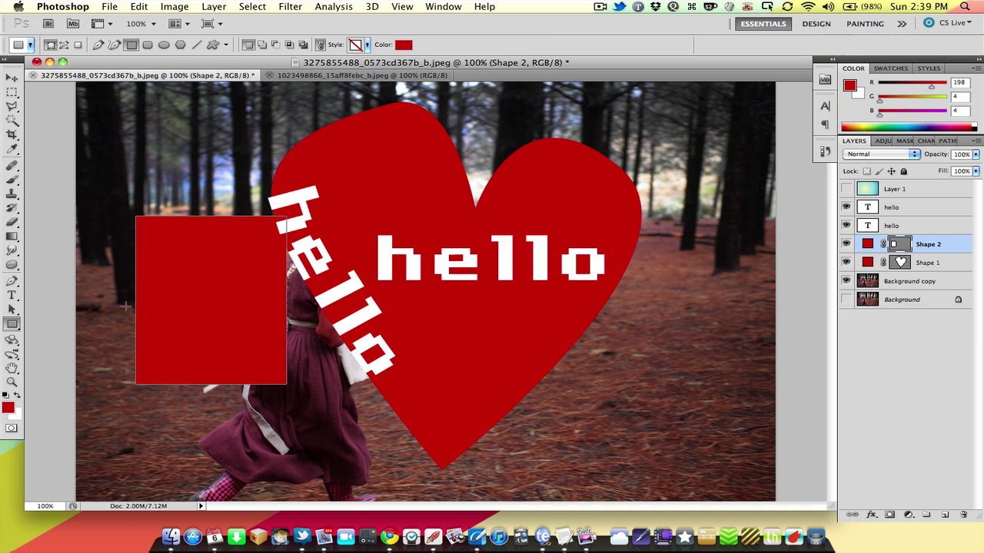
Draw a small red arrow custom shape just above the rectangle and rotate it to point diagonally down toward the heart.
{"action": "left_click_drag", "start_coordinate": [11, 324], "coordinate": [73, 385]}
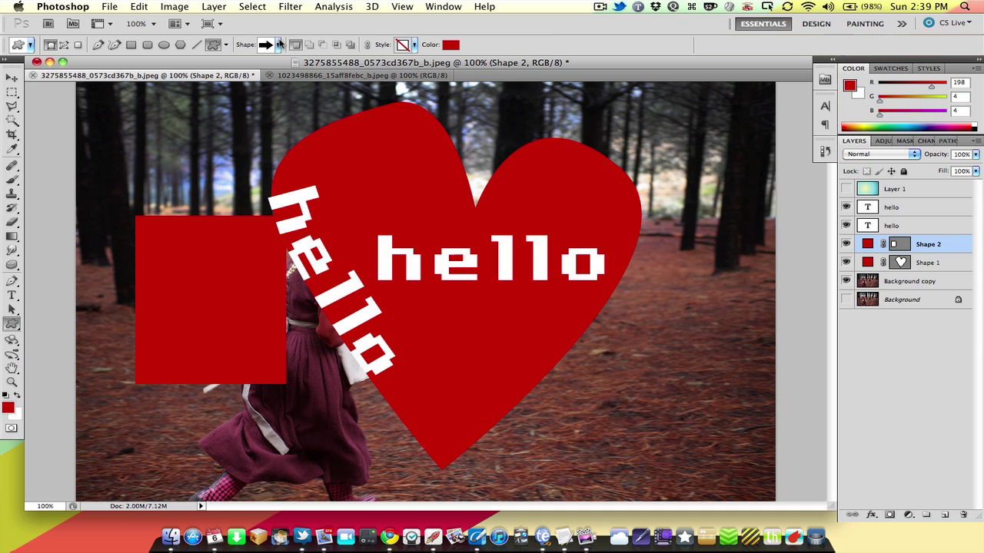
{"action": "left_click", "coordinate": [278, 46]}
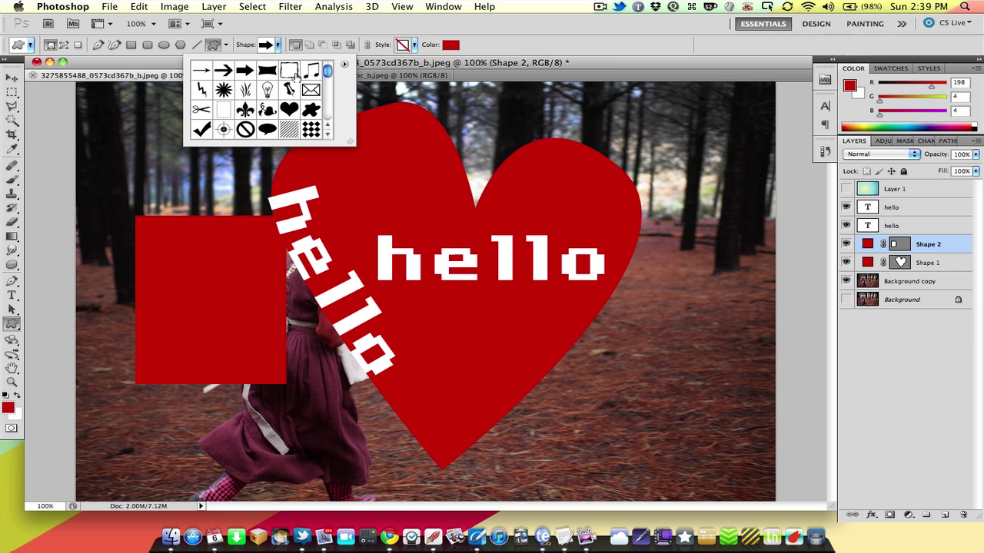
{"action": "left_click", "coordinate": [188, 183]}
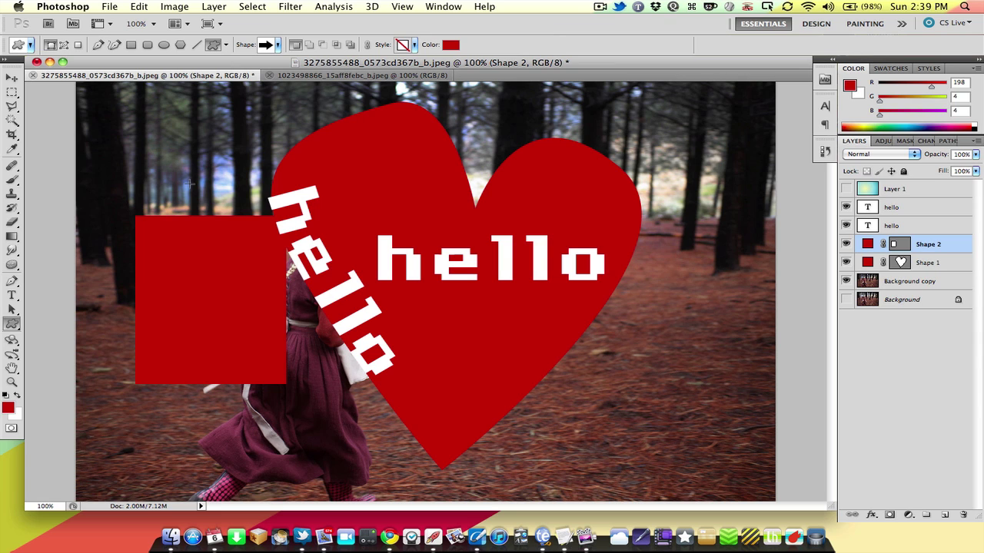
{"action": "mouse_move", "coordinate": [146, 160]}
{"action": "left_mouse_down"}
{"action": "mouse_move", "coordinate": [202, 190]}
{"action": "mouse_move", "coordinate": [122, 192]}
{"action": "left_mouse_up"}
{"action": "key", "text": "super+t"}
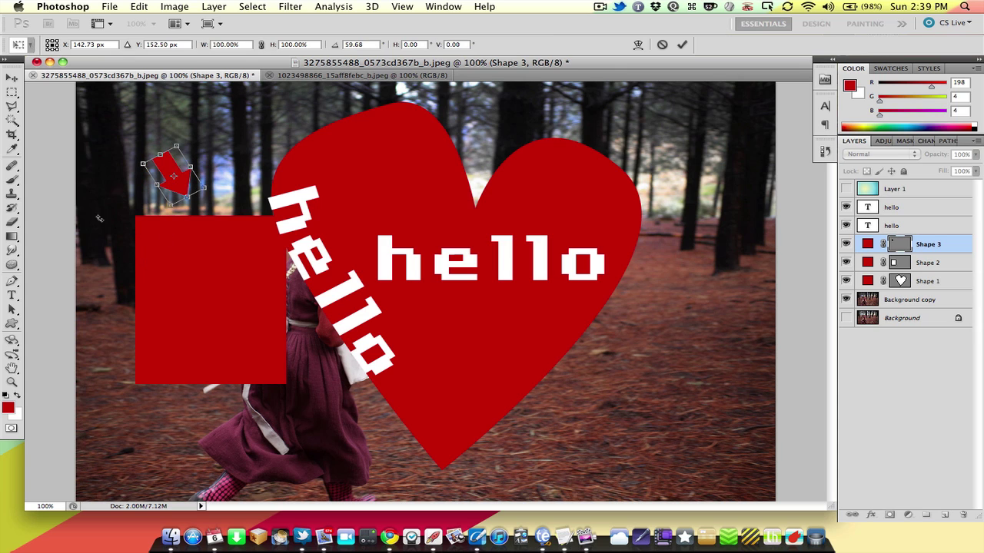
{"action": "left_click_drag", "start_coordinate": [122, 140], "coordinate": [117, 165]}
{"action": "key", "text": "Return"}
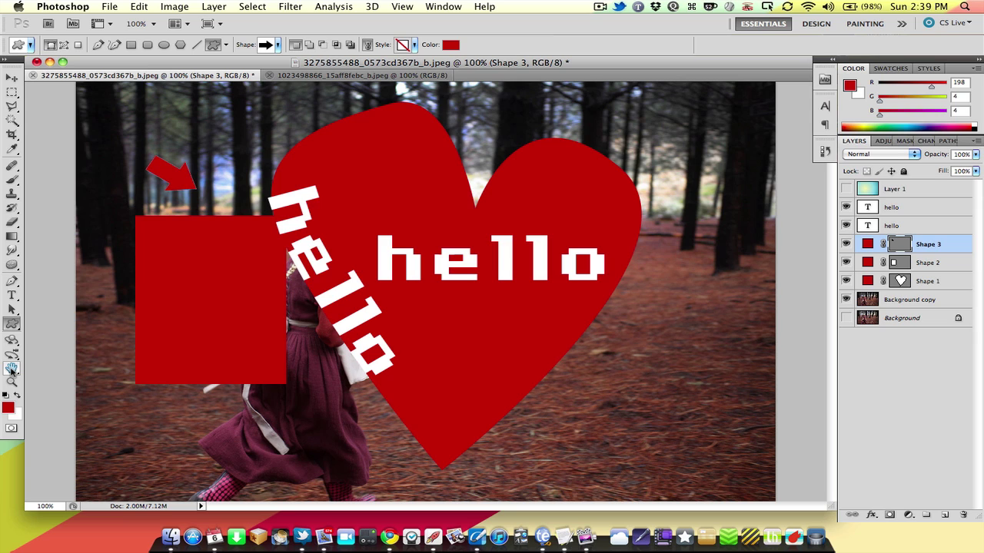
Zoom to 400% on the heart's edge, pan across to the "hello" text on the outline, and return to 100%.
{"action": "left_click", "coordinate": [12, 369]}
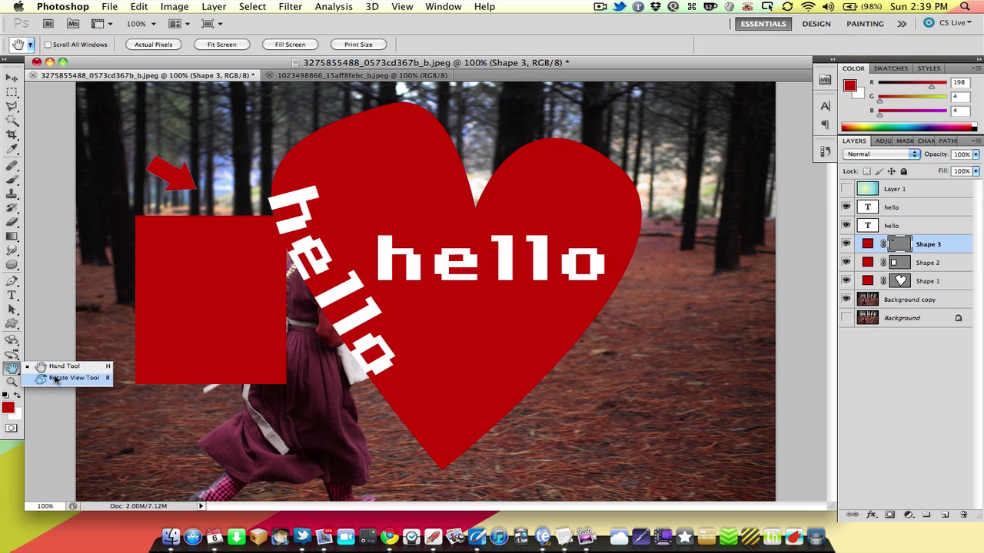
{"action": "left_click", "coordinate": [47, 367]}
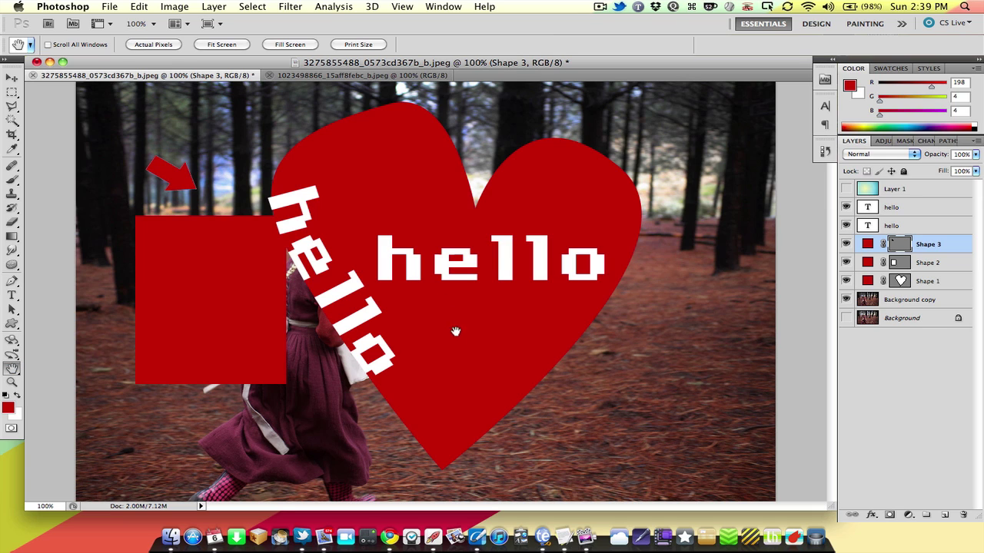
{"action": "key", "text": "z"}
{"action": "left_click", "coordinate": [507, 342]}
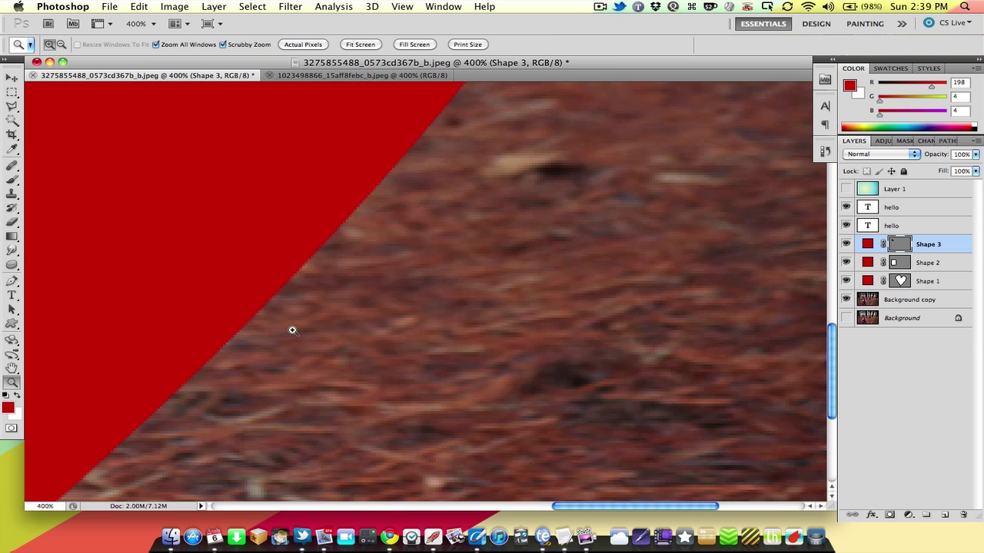
{"action": "left_click", "coordinate": [11, 369]}
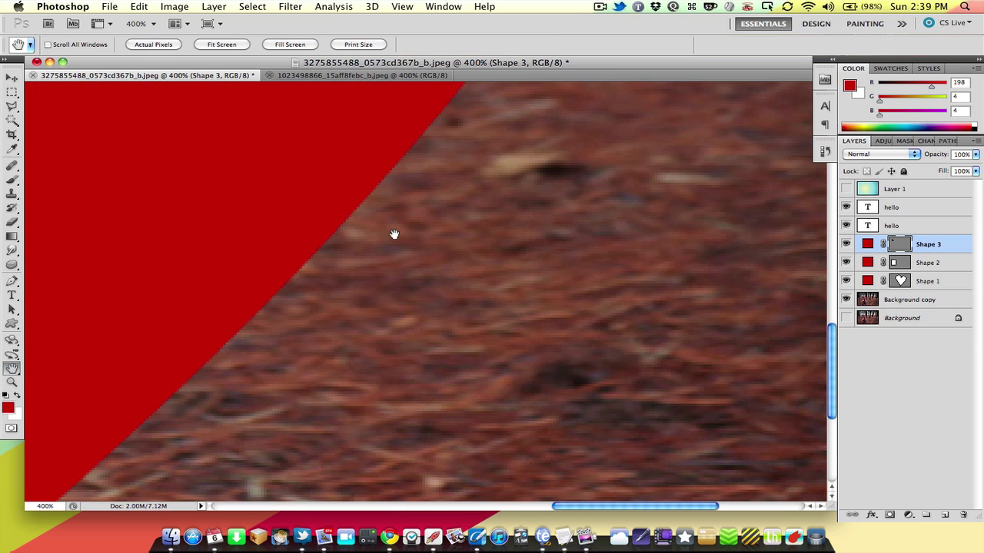
{"action": "left_click_drag", "start_coordinate": [393, 233], "coordinate": [707, 417]}
{"action": "left_click_drag", "start_coordinate": [438, 246], "coordinate": [753, 377]}
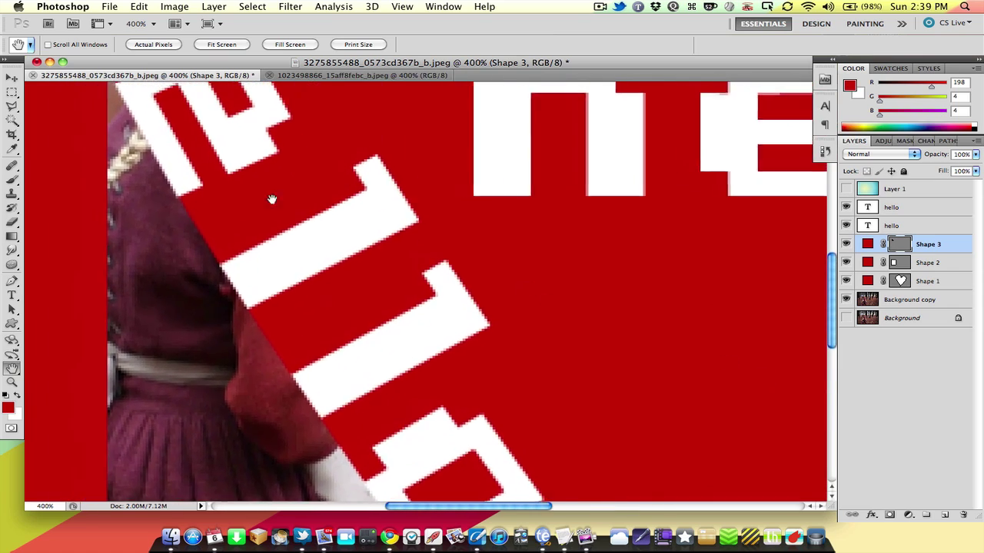
{"action": "left_click_drag", "start_coordinate": [271, 199], "coordinate": [198, 171]}
{"action": "left_click_drag", "start_coordinate": [235, 202], "coordinate": [449, 266]}
{"action": "key", "text": "z"}
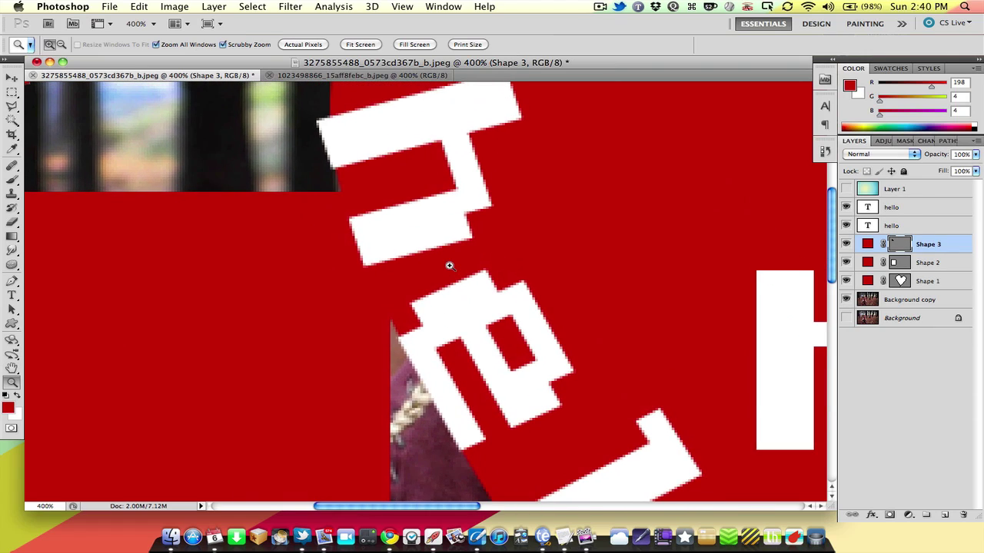
{"action": "key", "text": "super+1"}
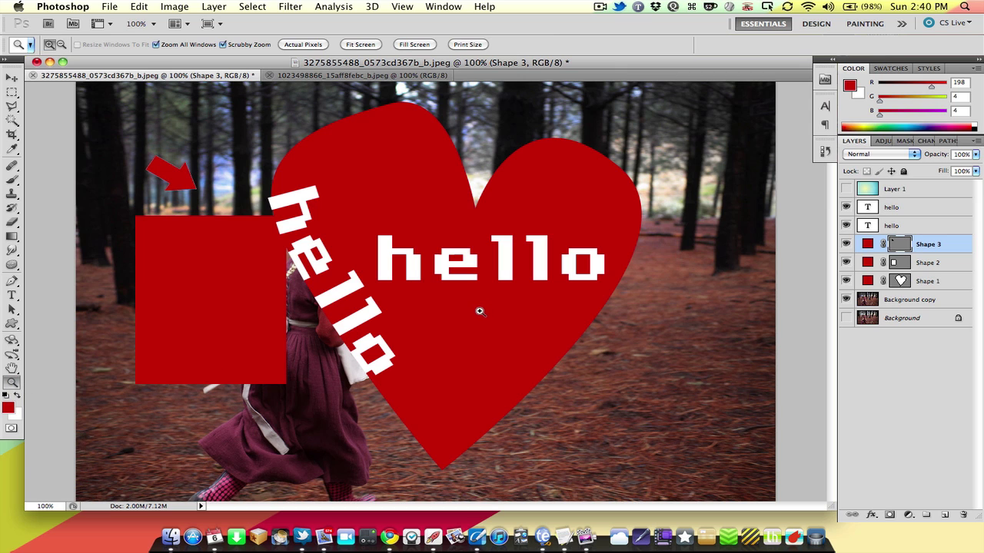
Magnify the heart area to 600% to examine its individual pixels, and return the view to 100%.
{"action": "left_click", "coordinate": [418, 299]}
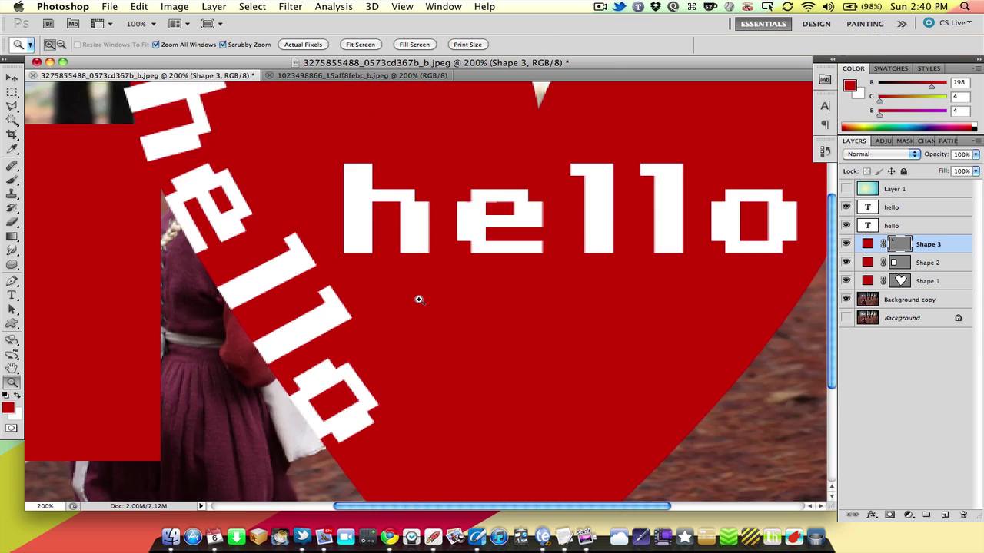
{"action": "left_click", "coordinate": [418, 299]}
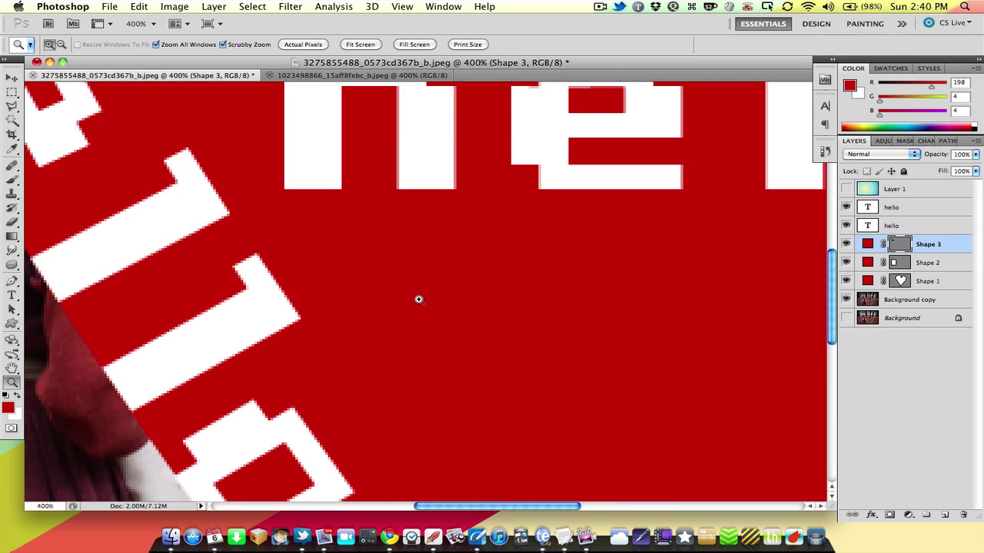
{"action": "left_click", "coordinate": [40, 506]}
{"action": "type", "text": "100"}
{"action": "type", "text": "0"}
{"action": "key", "text": "Return"}
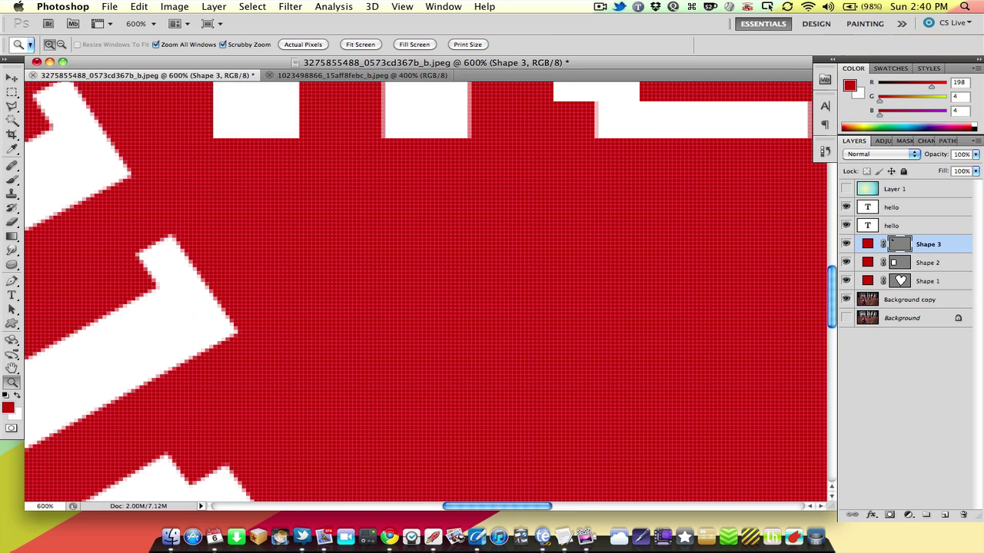
{"action": "left_click", "coordinate": [386, 256], "text": "alt"}
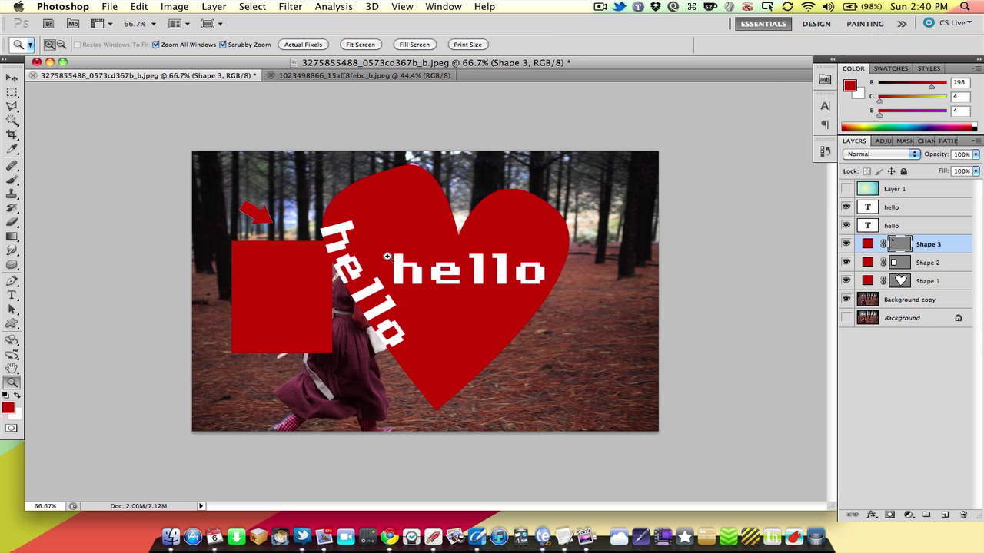
{"action": "left_click", "coordinate": [387, 256]}
Hide both text layers, the arrow and the rectangle, and select the heart shape layer, keeping it shown over the photo.
{"action": "left_click_drag", "start_coordinate": [846, 206], "coordinate": [846, 281]}
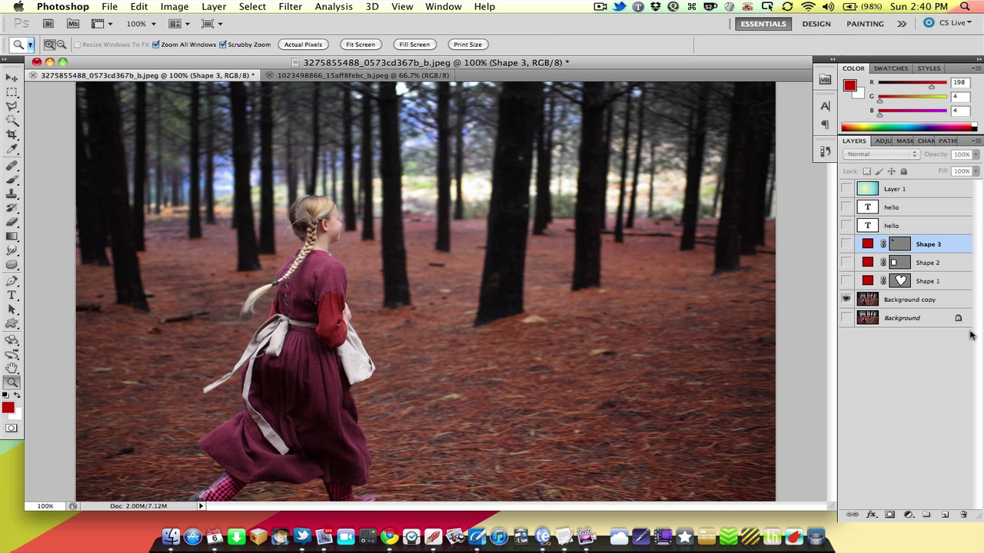
{"action": "left_click", "coordinate": [881, 302]}
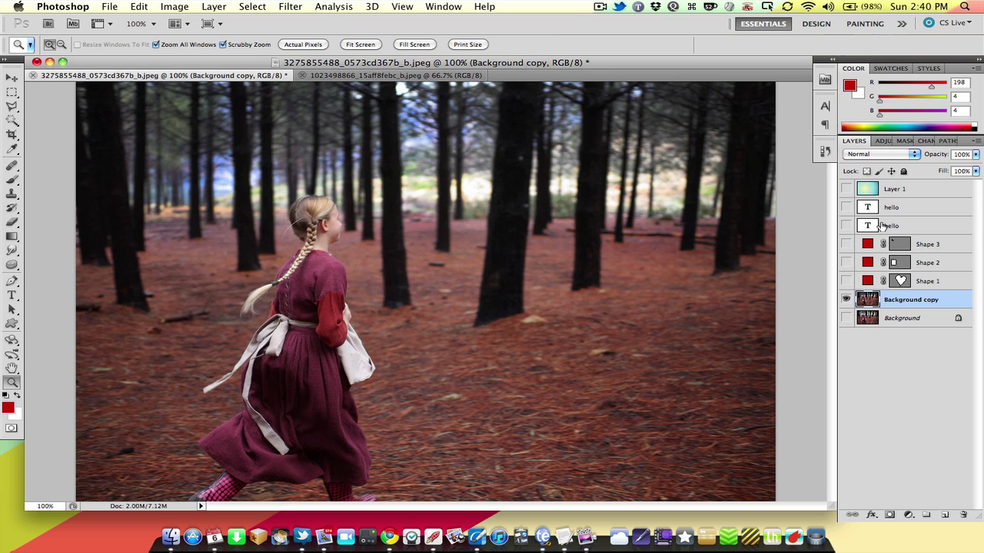
{"action": "left_click", "coordinate": [865, 282]}
{"action": "left_click", "coordinate": [845, 281]}
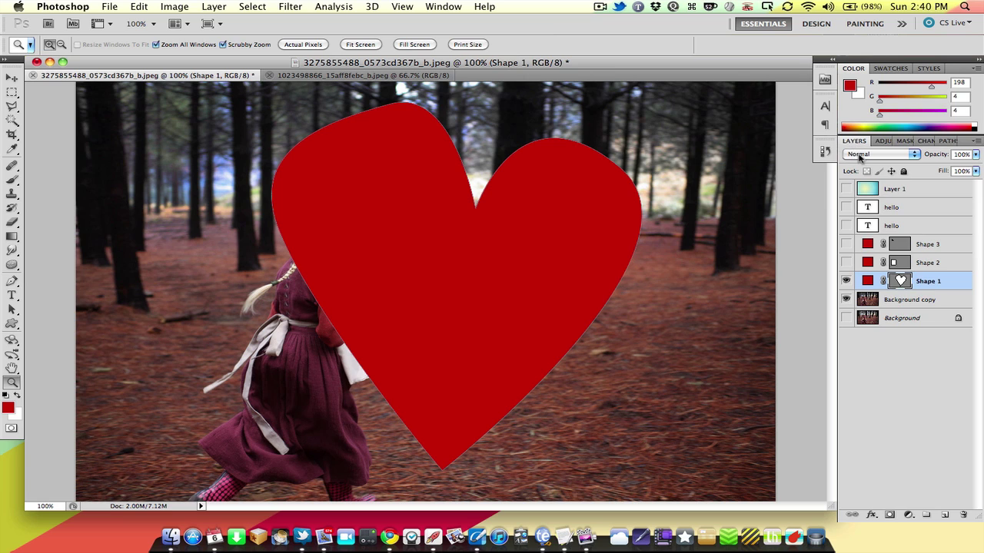
Try the heart shape layer in the Multiply, Screen and Color Dodge blend modes over the forest photo.
{"action": "left_click", "coordinate": [860, 156]}
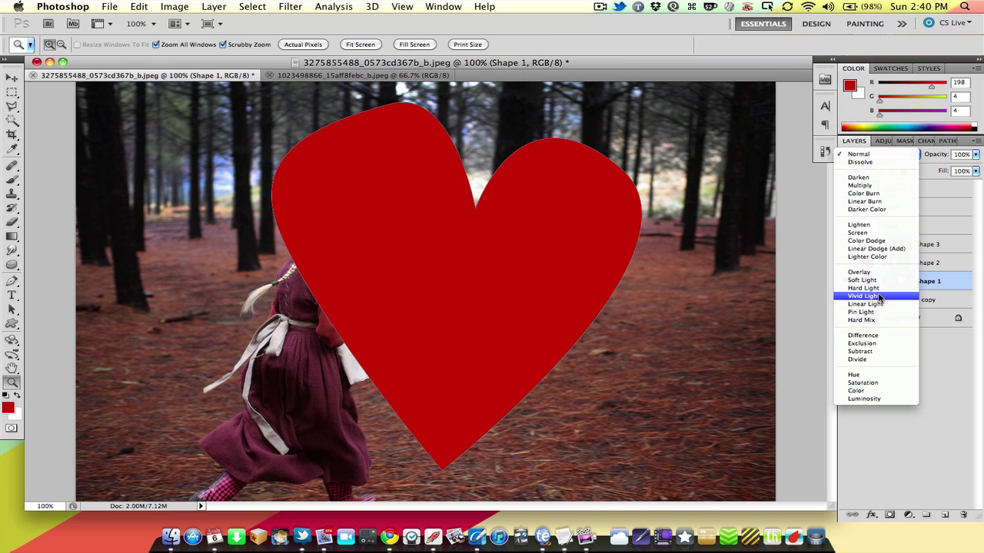
{"action": "left_click", "coordinate": [903, 190]}
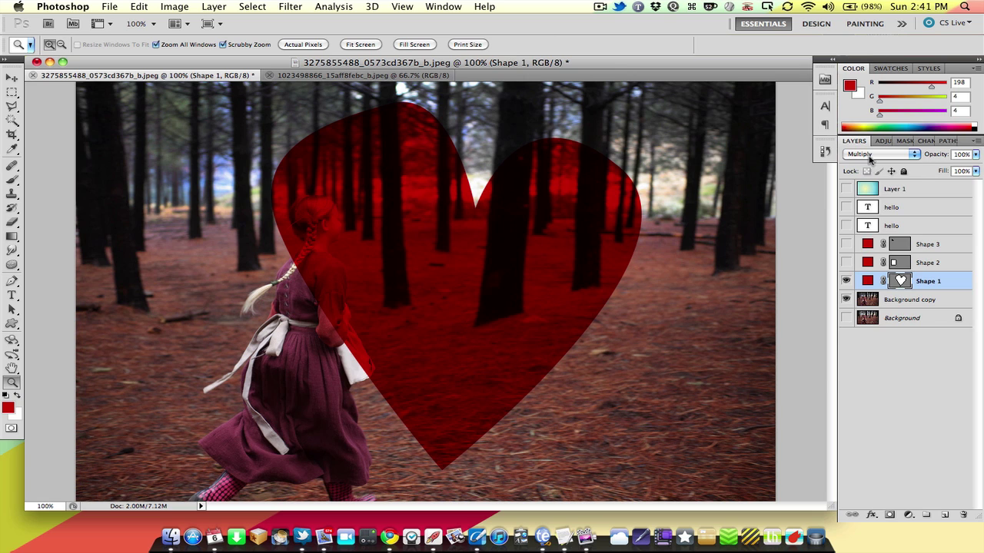
{"action": "left_click", "coordinate": [872, 155]}
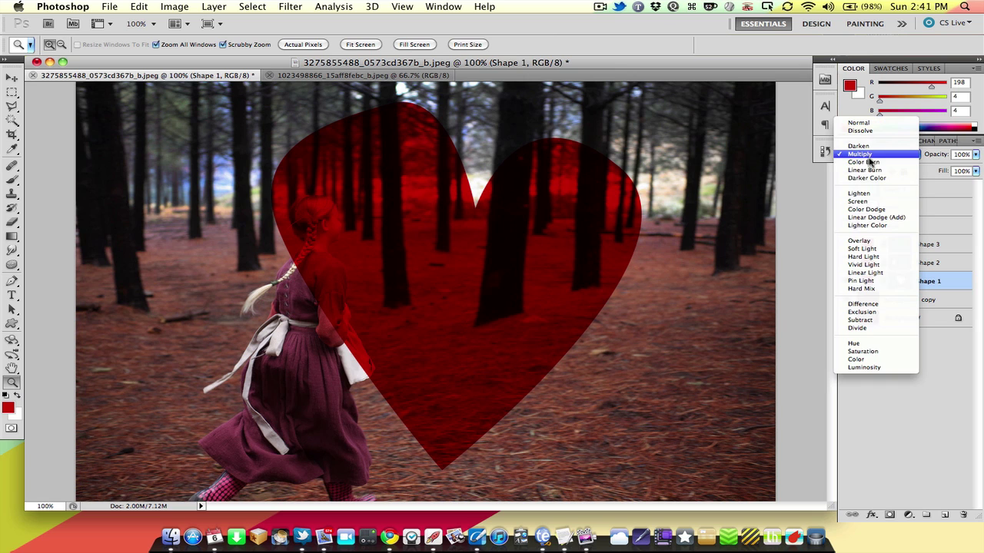
{"action": "left_click", "coordinate": [862, 202]}
{"action": "left_click", "coordinate": [876, 155]}
{"action": "left_click", "coordinate": [878, 158]}
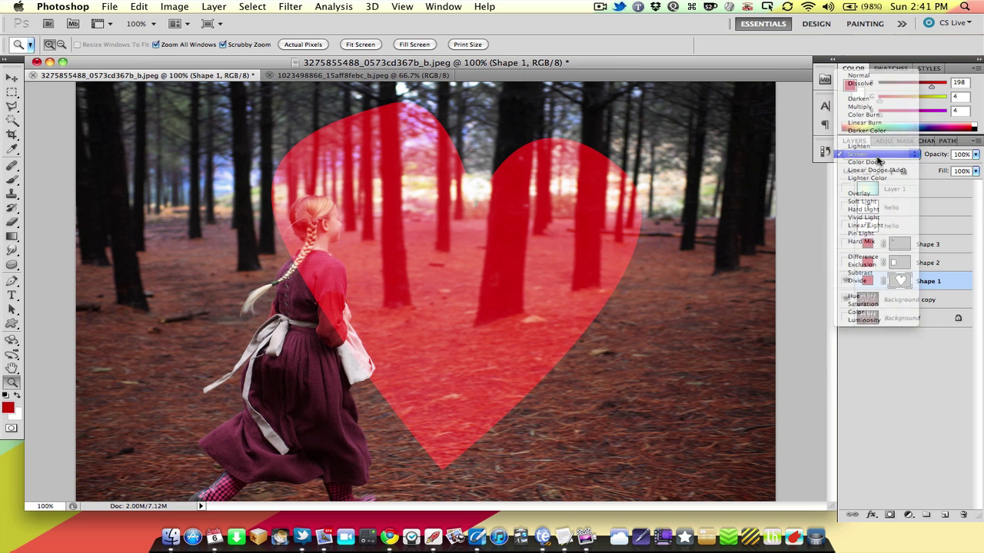
{"action": "left_click", "coordinate": [876, 155]}
{"action": "left_click", "coordinate": [877, 162]}
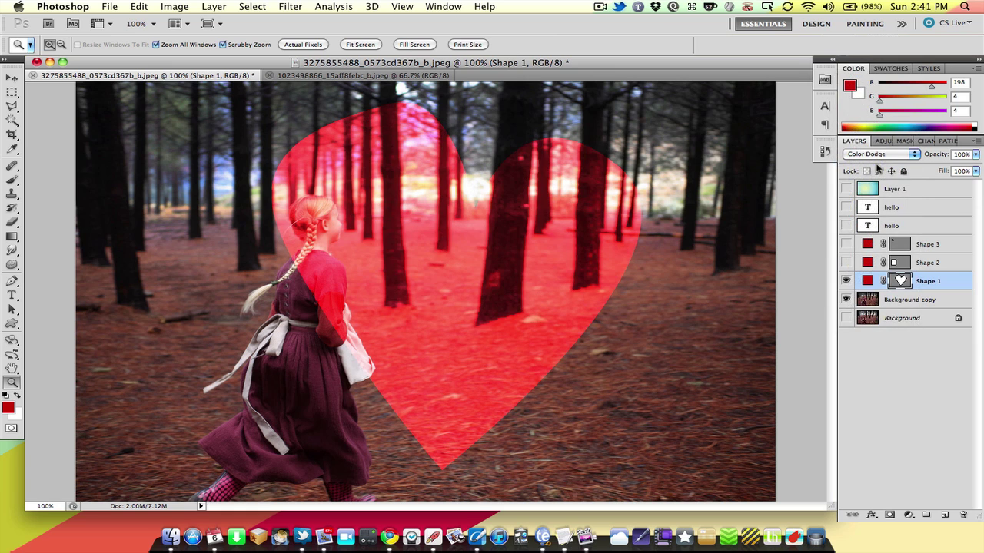
Try the Color Burn, Overlay and Soft Light blend modes on the heart shape layer.
{"action": "left_click", "coordinate": [880, 154]}
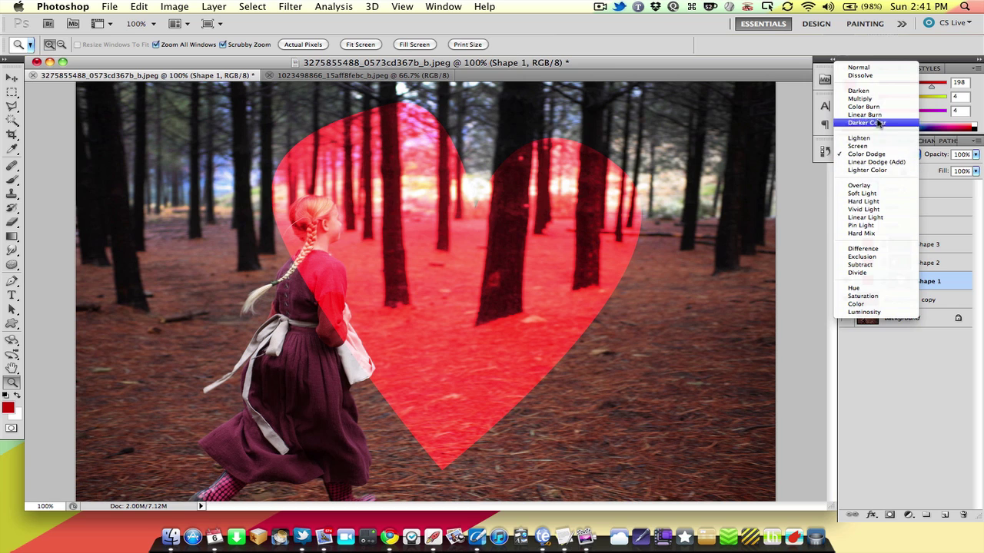
{"action": "left_click", "coordinate": [879, 107]}
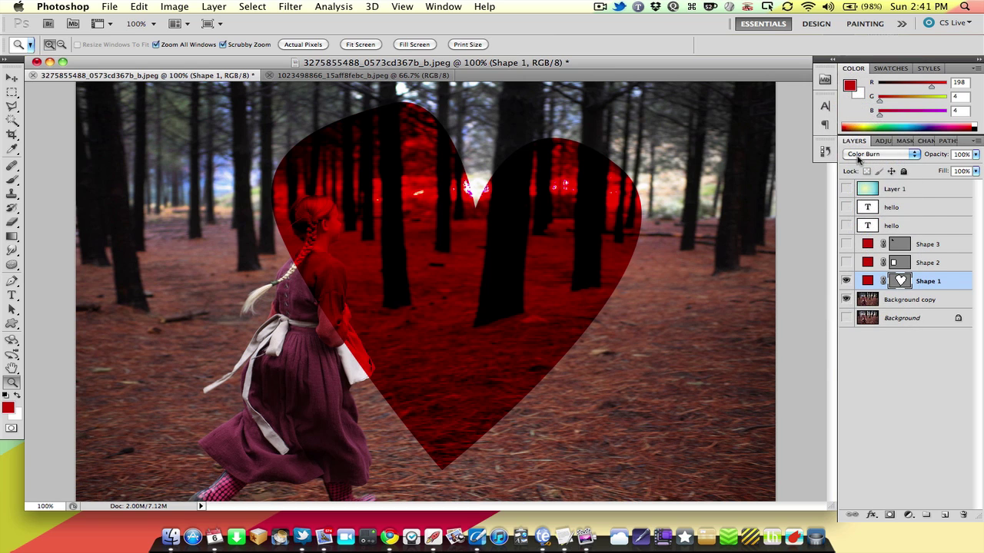
{"action": "left_click", "coordinate": [861, 156]}
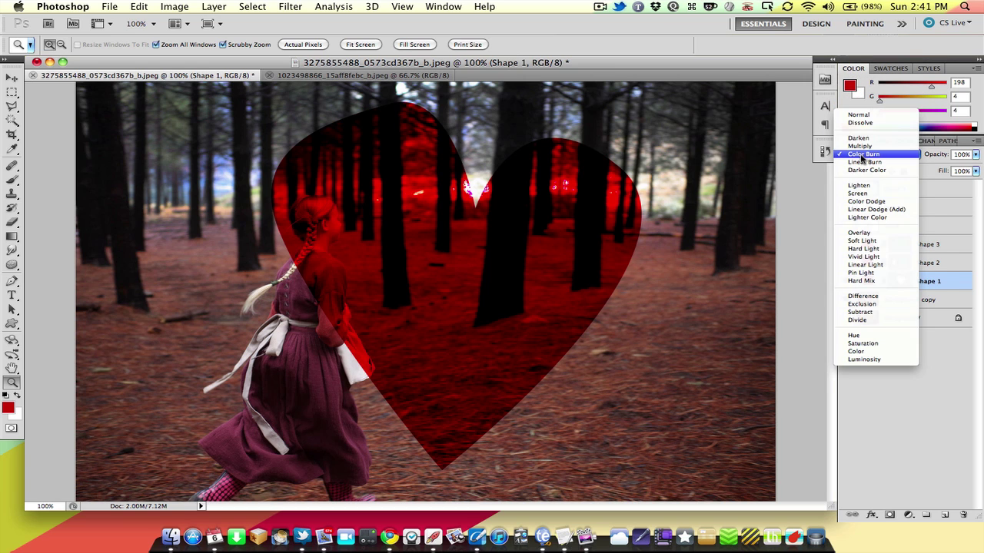
{"action": "left_click", "coordinate": [859, 232]}
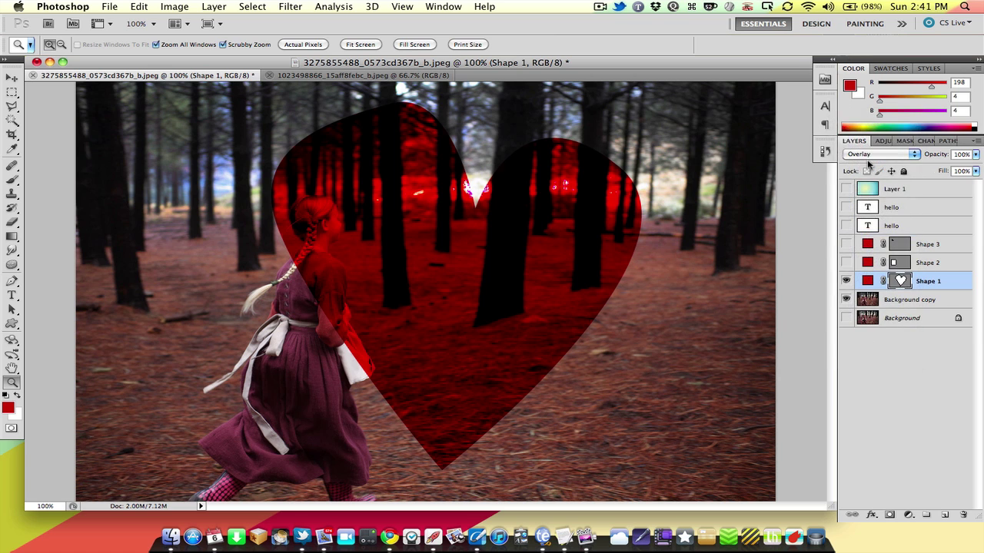
{"action": "left_click", "coordinate": [868, 156]}
{"action": "left_click", "coordinate": [868, 162]}
Try the Hard Light, Color and Saturation blend modes on the heart shape layer.
{"action": "left_click", "coordinate": [866, 156]}
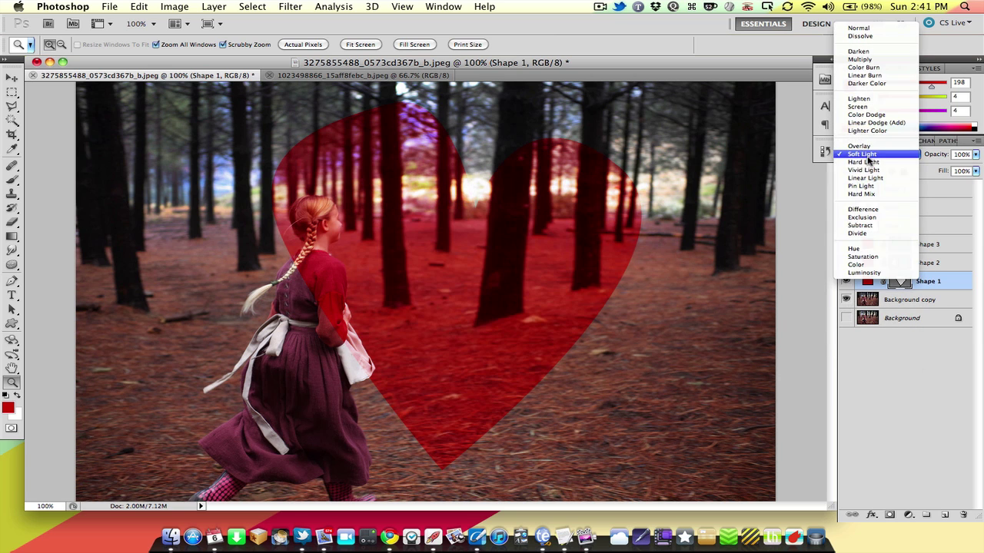
{"action": "left_click", "coordinate": [865, 163]}
{"action": "left_click", "coordinate": [863, 157]}
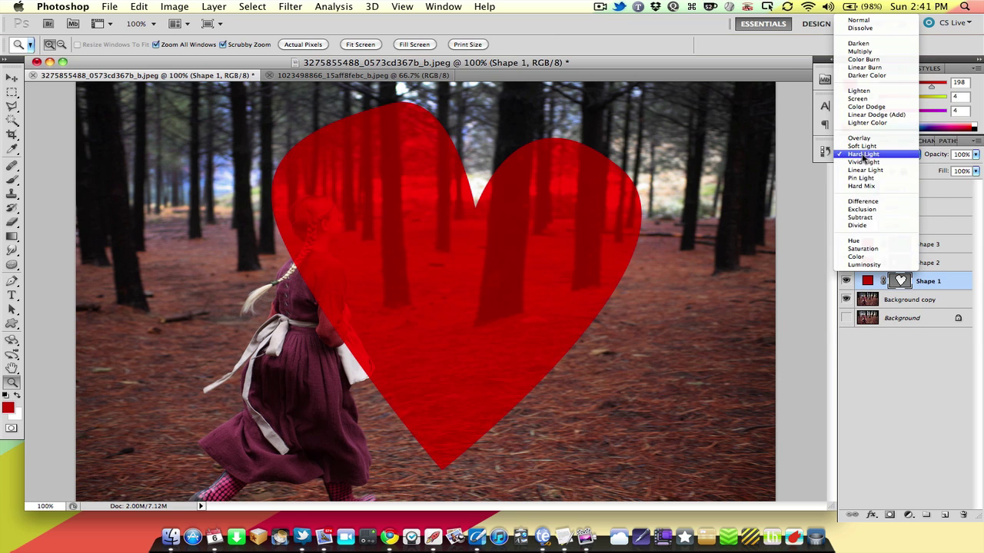
{"action": "left_click", "coordinate": [859, 257]}
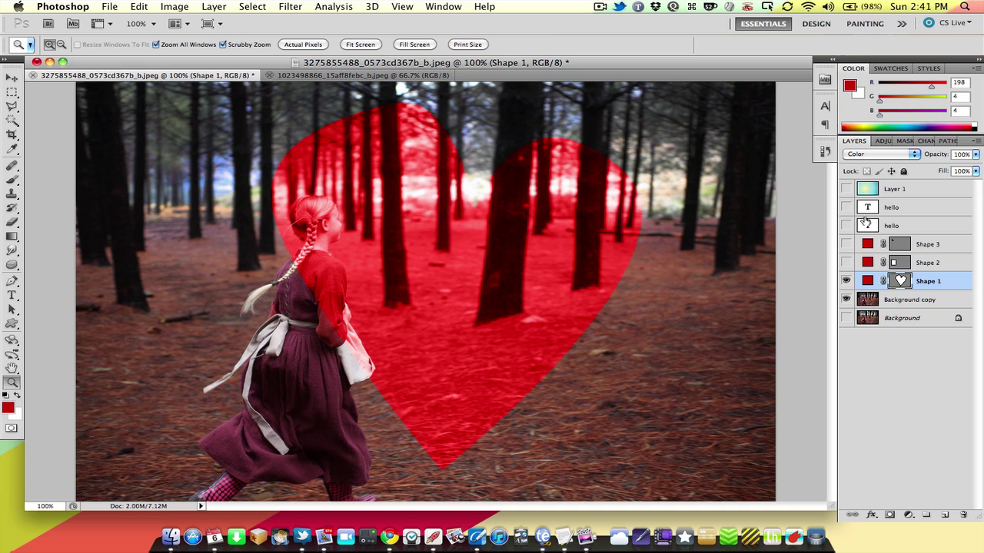
{"action": "left_click", "coordinate": [868, 157]}
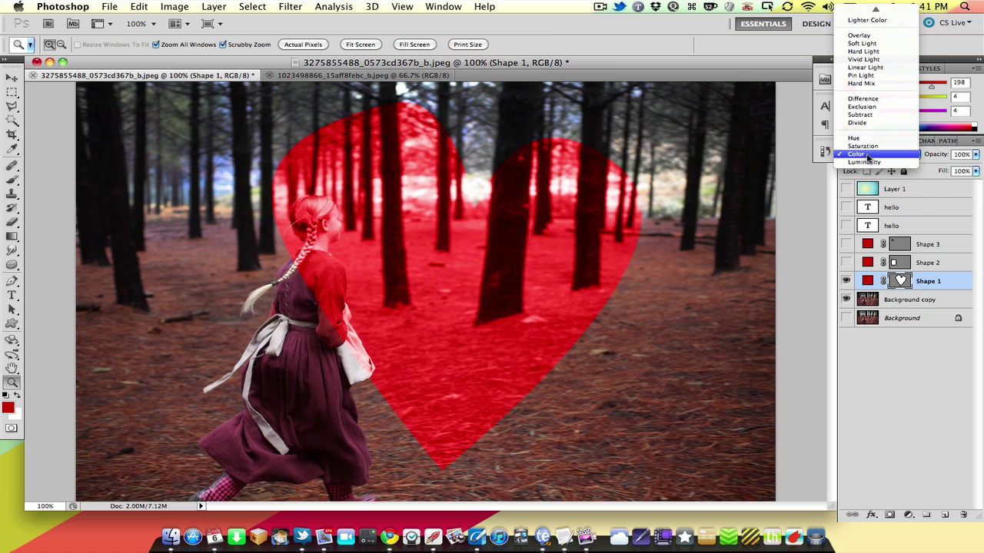
{"action": "scroll", "coordinate": [867, 157], "scroll_direction": "up", "scroll_amount": 3}
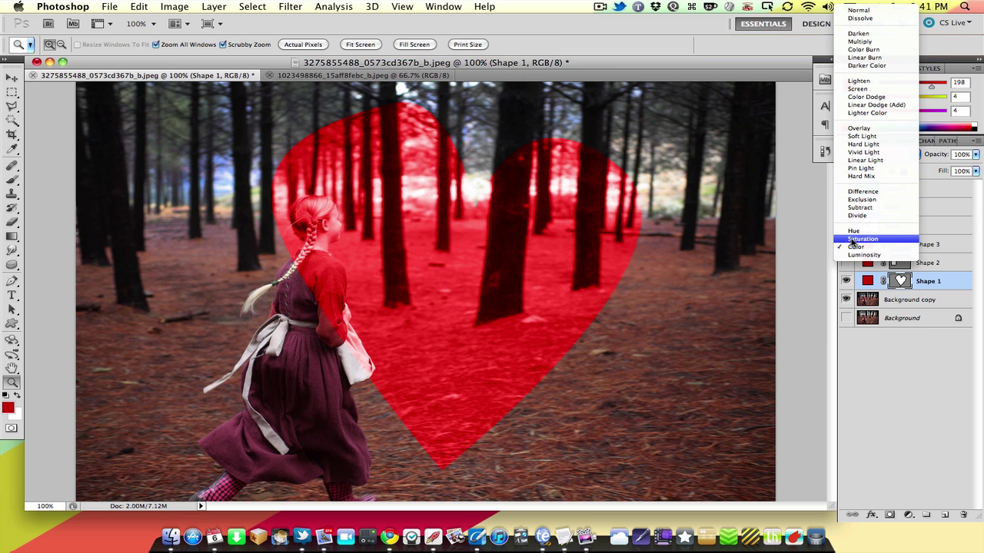
{"action": "left_click", "coordinate": [855, 239]}
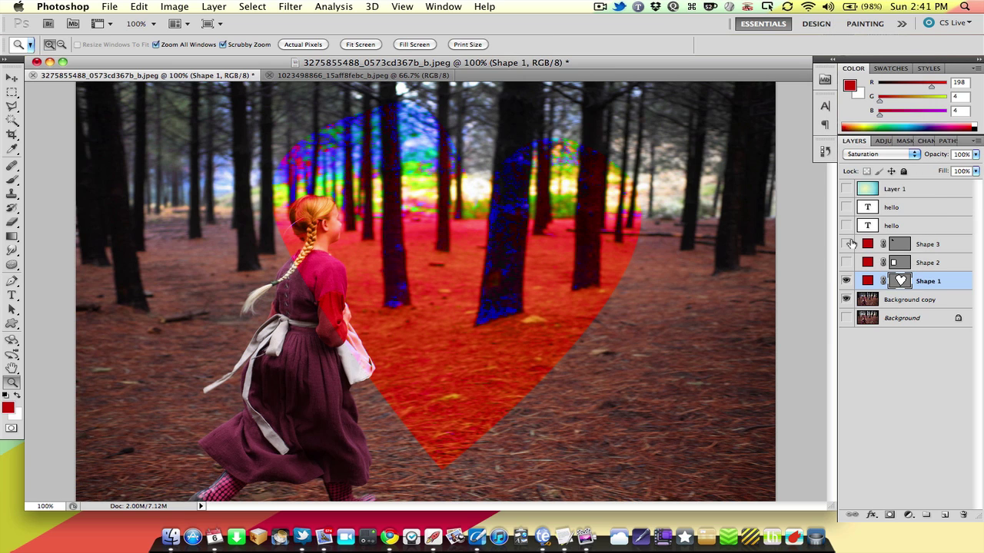
Try the Hue and Luminosity blend modes on the heart shape layer, and return it to Normal.
{"action": "left_click", "coordinate": [859, 157]}
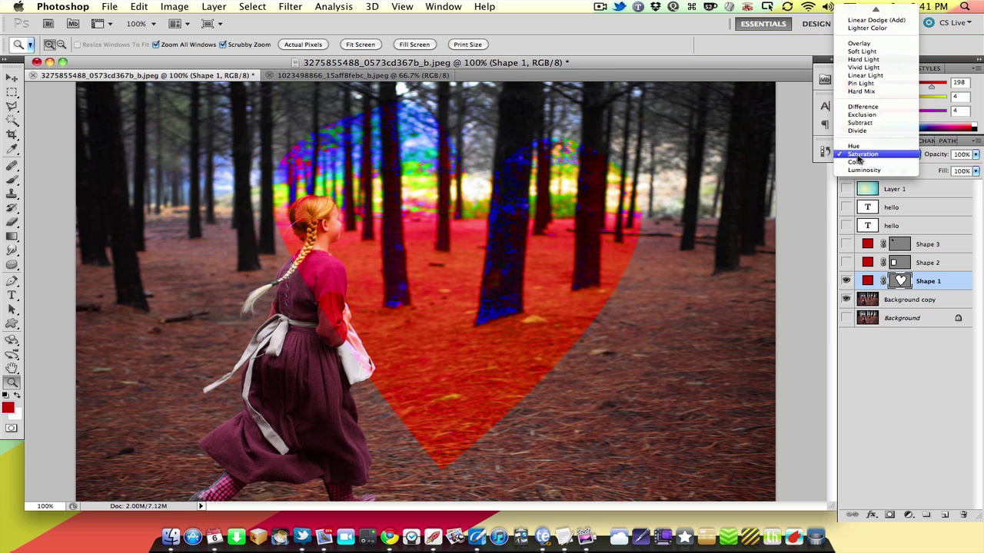
{"action": "left_click", "coordinate": [855, 146]}
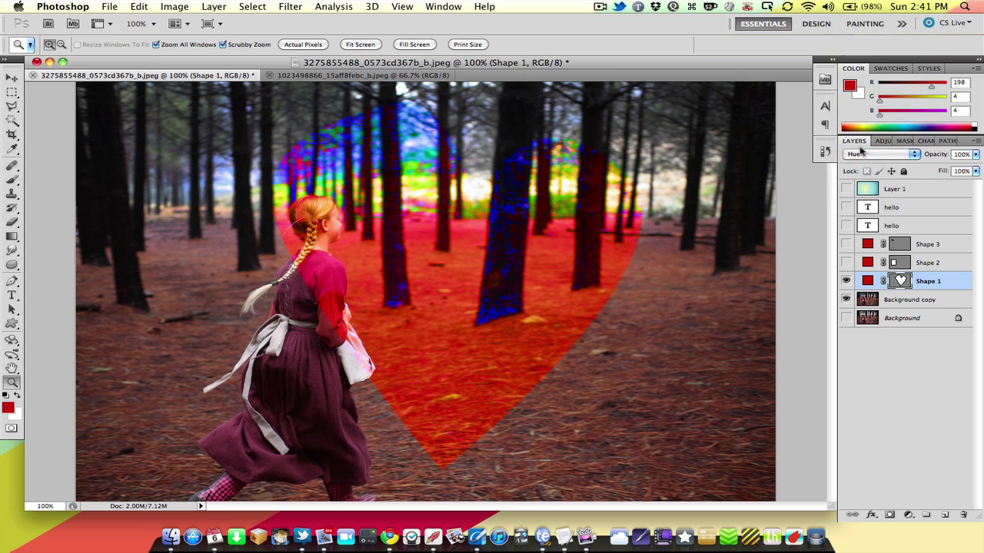
{"action": "left_click", "coordinate": [861, 157]}
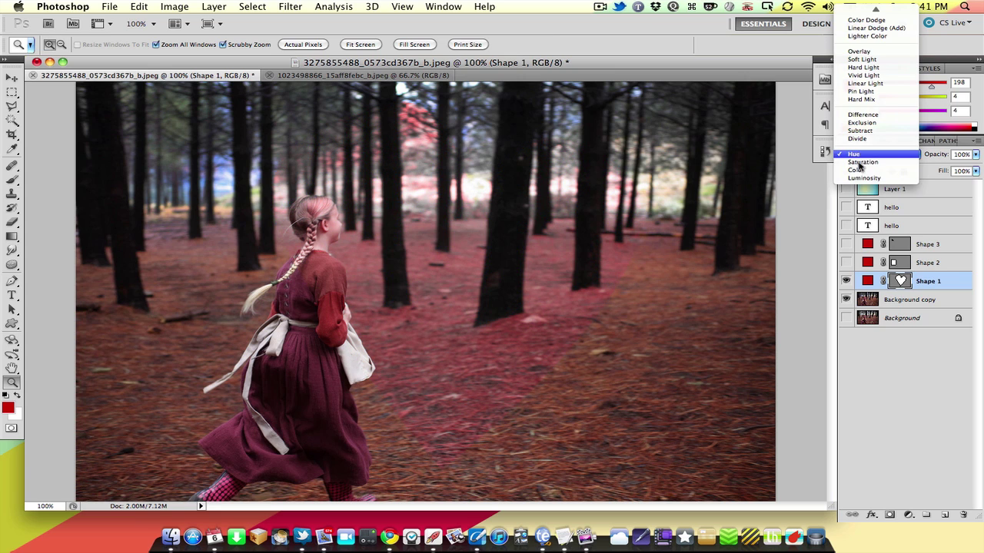
{"action": "left_click", "coordinate": [864, 181]}
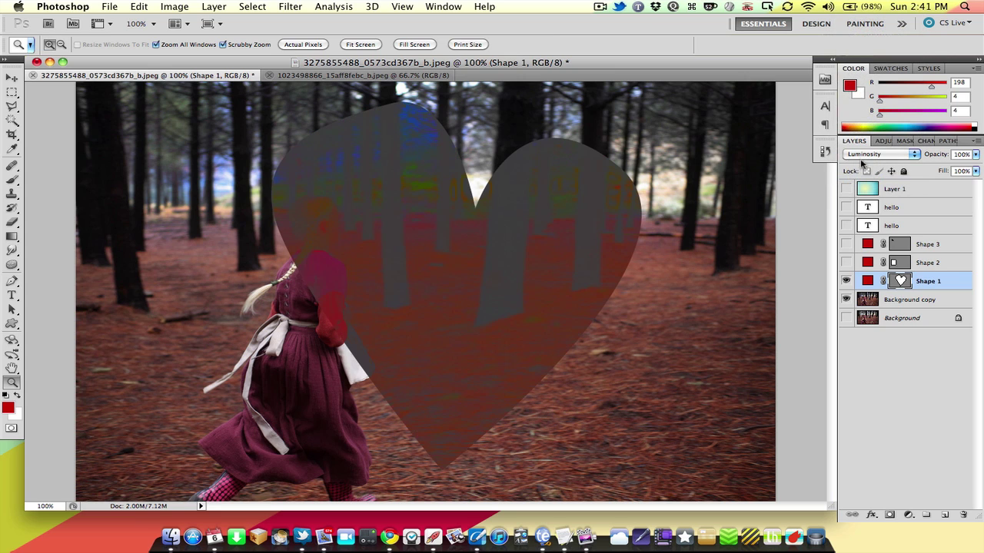
{"action": "left_click", "coordinate": [861, 158]}
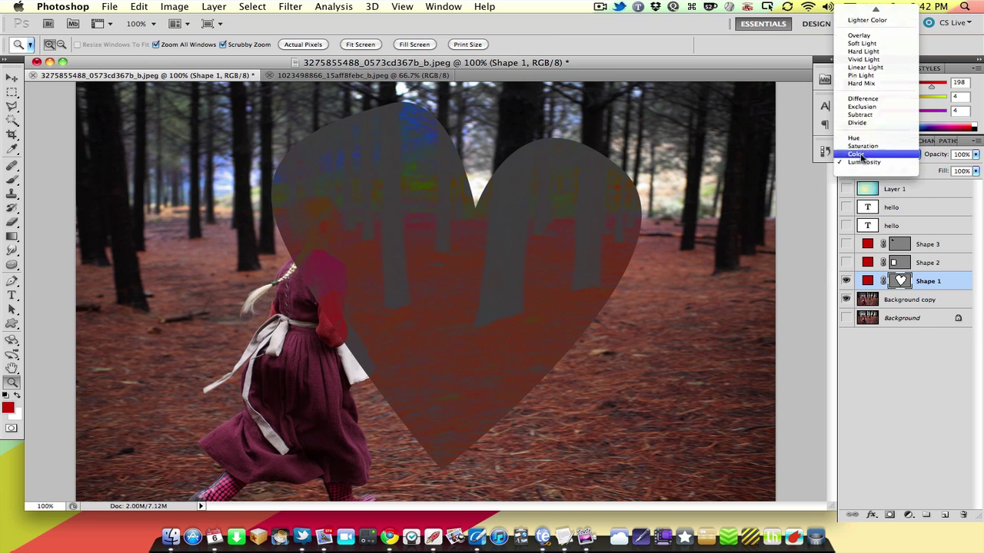
{"action": "left_click", "coordinate": [861, 10]}
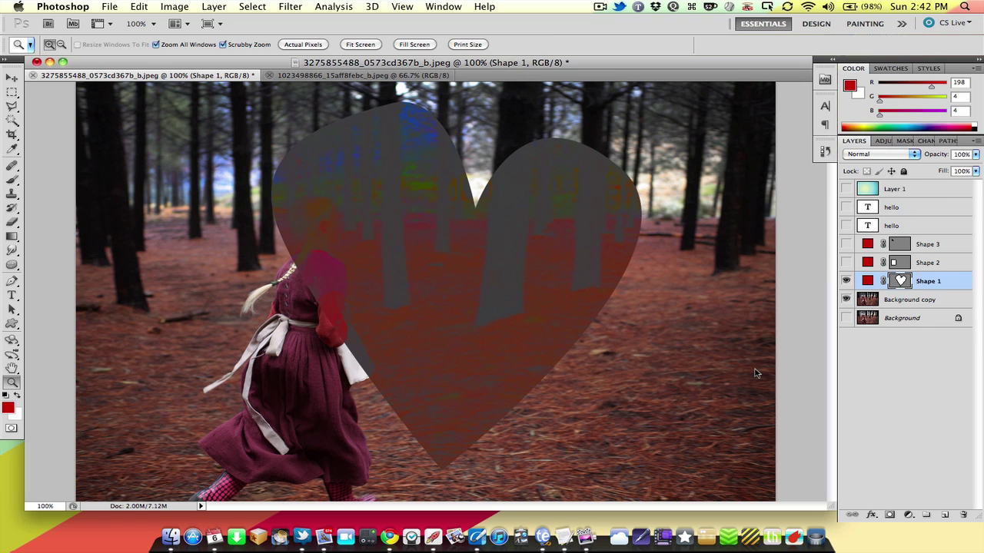
Open the heart layer's style settings and enable Drop Shadow, Inner Shadow, Outer Glow and Gradient Overlay.
{"action": "double_click", "coordinate": [962, 286]}
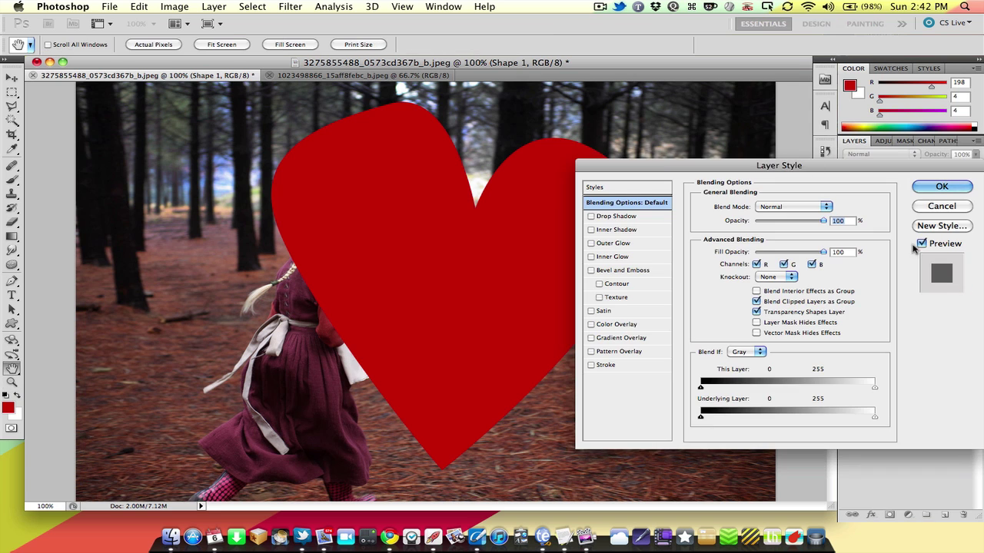
{"action": "left_click_drag", "start_coordinate": [732, 171], "coordinate": [705, 187]}
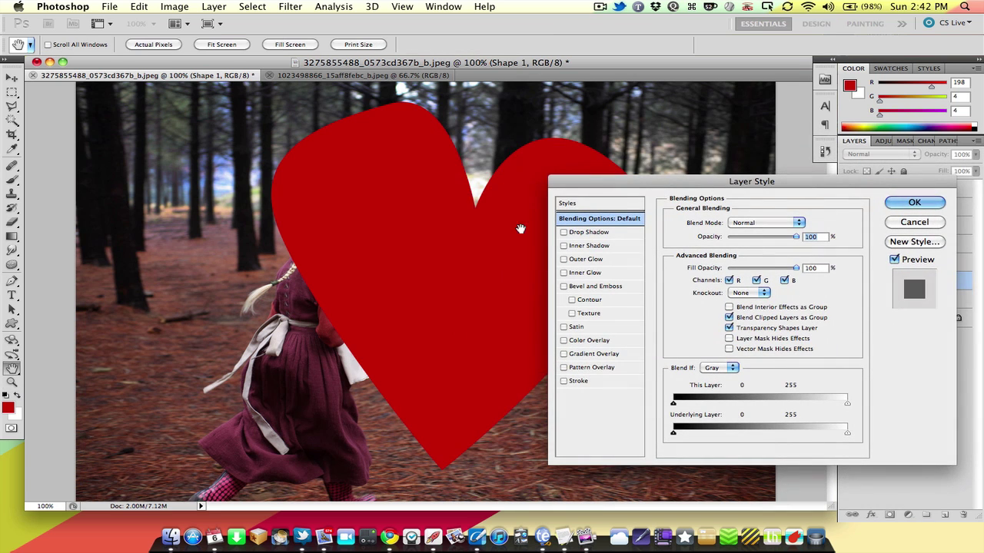
{"action": "left_click", "coordinate": [563, 232]}
{"action": "left_click", "coordinate": [564, 245]}
{"action": "left_click", "coordinate": [563, 259]}
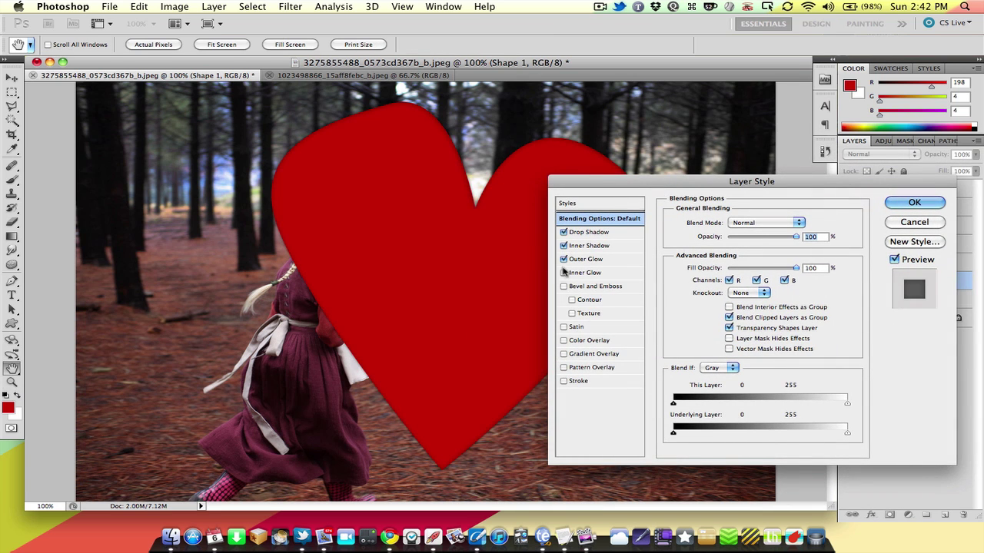
{"action": "left_click", "coordinate": [564, 354]}
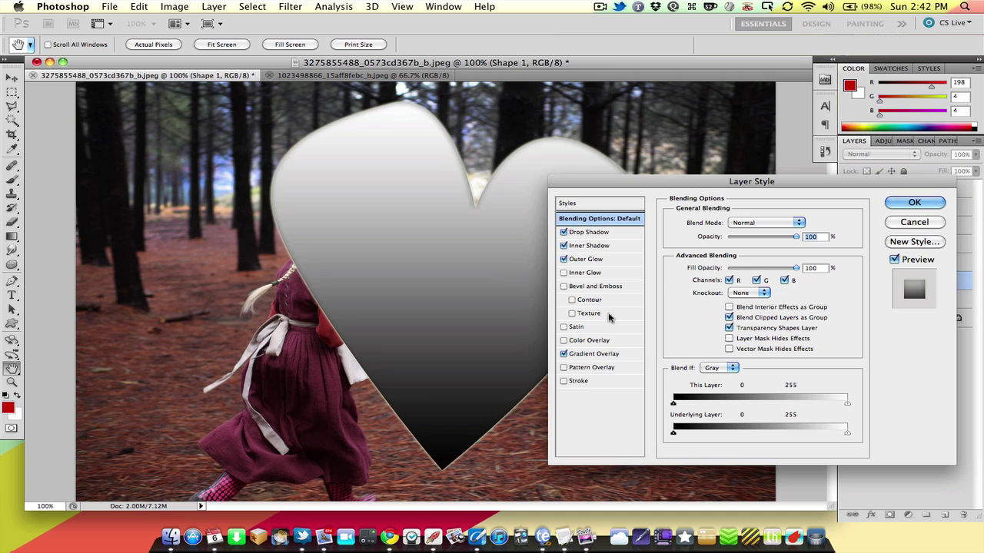
Set the heart's Gradient Overlay effect to the Overlay blend mode and apply the layer style.
{"action": "left_click", "coordinate": [596, 354]}
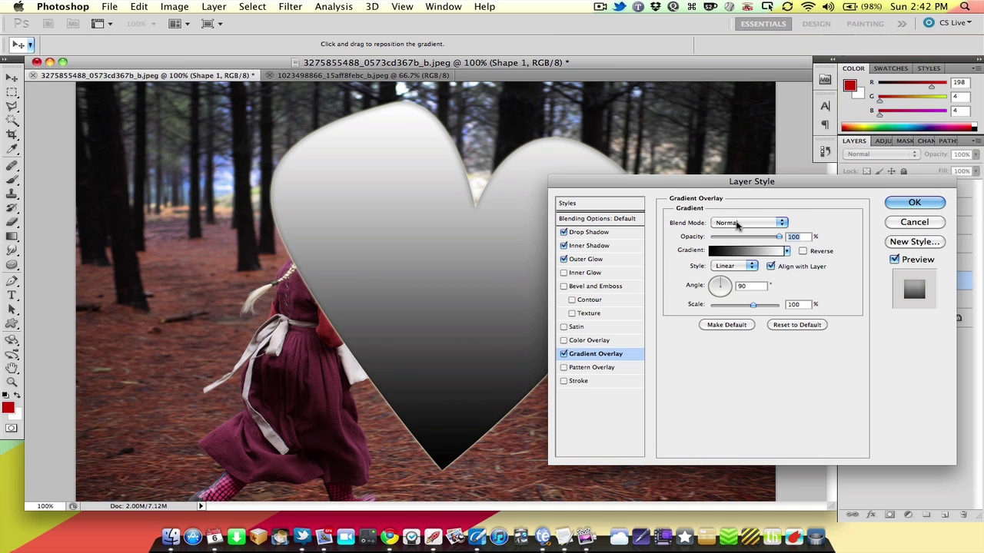
{"action": "left_click", "coordinate": [739, 224]}
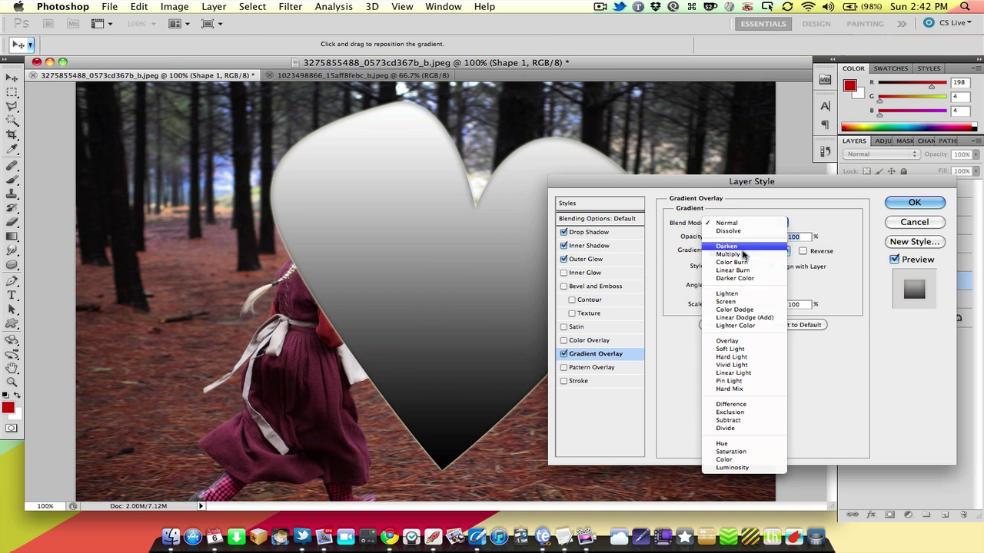
{"action": "left_click", "coordinate": [743, 341]}
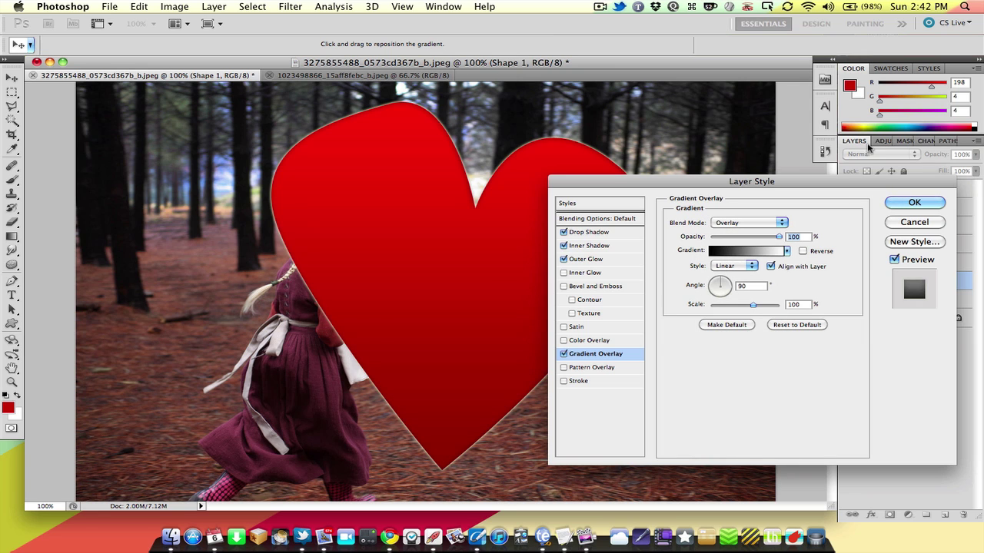
{"action": "left_click", "coordinate": [900, 204]}
Set the heart layer's blend mode to Multiply and lower its fill to 49%.
{"action": "left_click", "coordinate": [876, 153]}
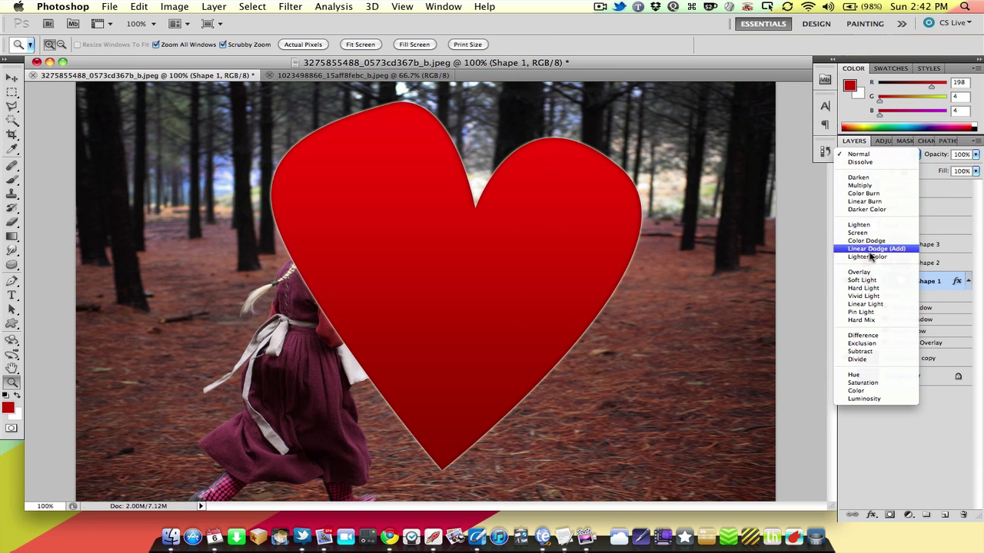
{"action": "left_click", "coordinate": [860, 186]}
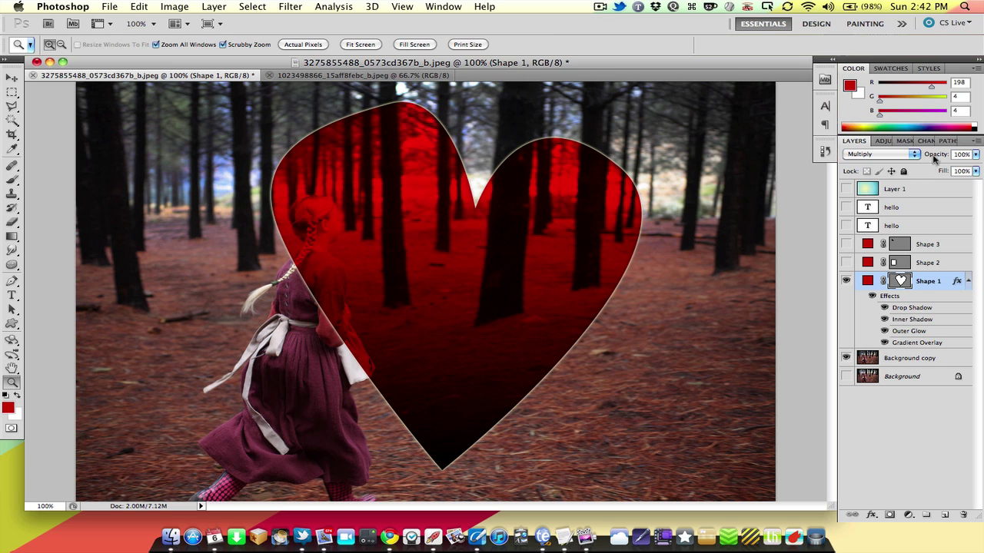
{"action": "mouse_move", "coordinate": [935, 156]}
{"action": "left_mouse_down"}
{"action": "mouse_move", "coordinate": [886, 159]}
{"action": "mouse_move", "coordinate": [940, 170]}
{"action": "mouse_move", "coordinate": [881, 176]}
{"action": "mouse_move", "coordinate": [953, 169]}
{"action": "mouse_move", "coordinate": [944, 169]}
{"action": "left_mouse_up"}
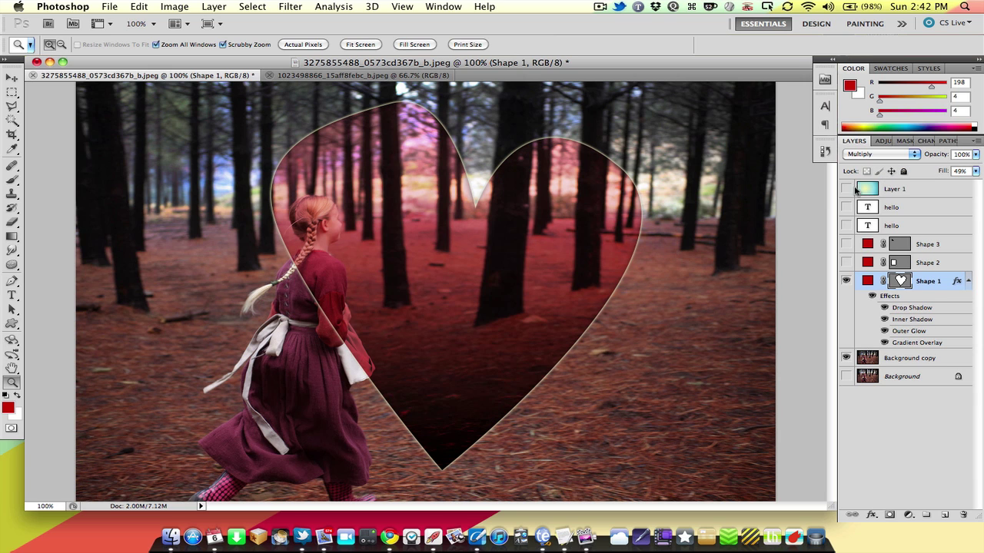
Add a Curves adjustment layer above the heart and raise the RGB midtones to output 201 at input 109.
{"action": "left_click", "coordinate": [879, 142]}
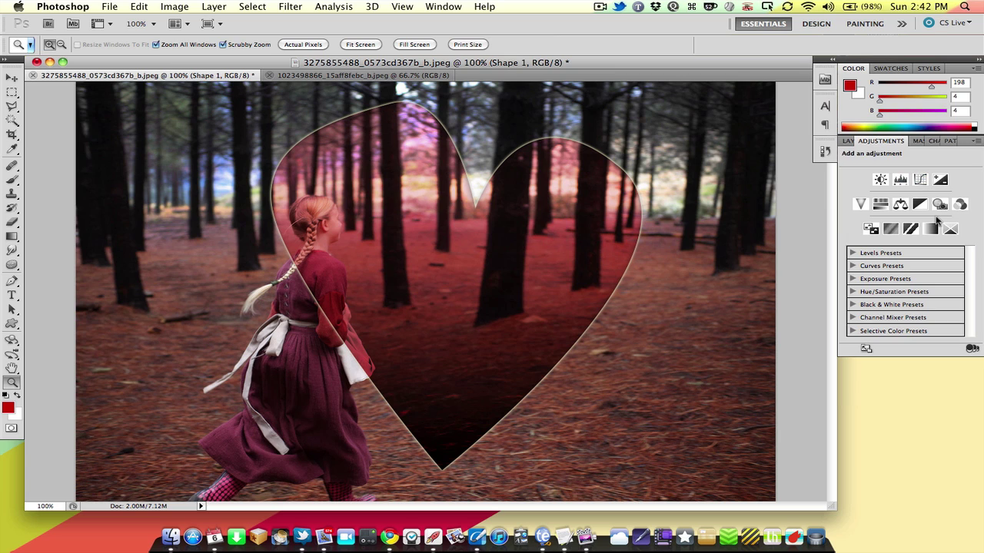
{"action": "left_click", "coordinate": [920, 181]}
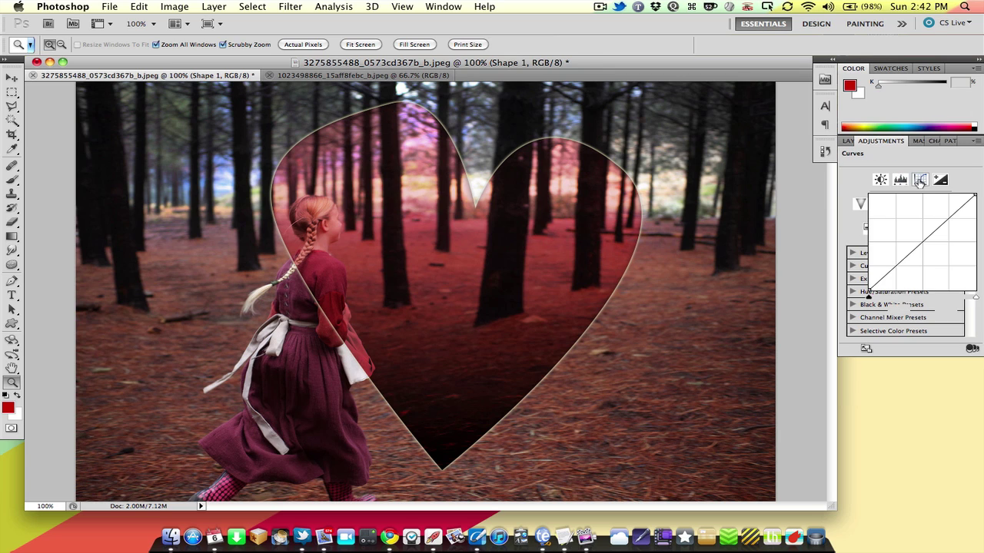
{"action": "left_click", "coordinate": [849, 143]}
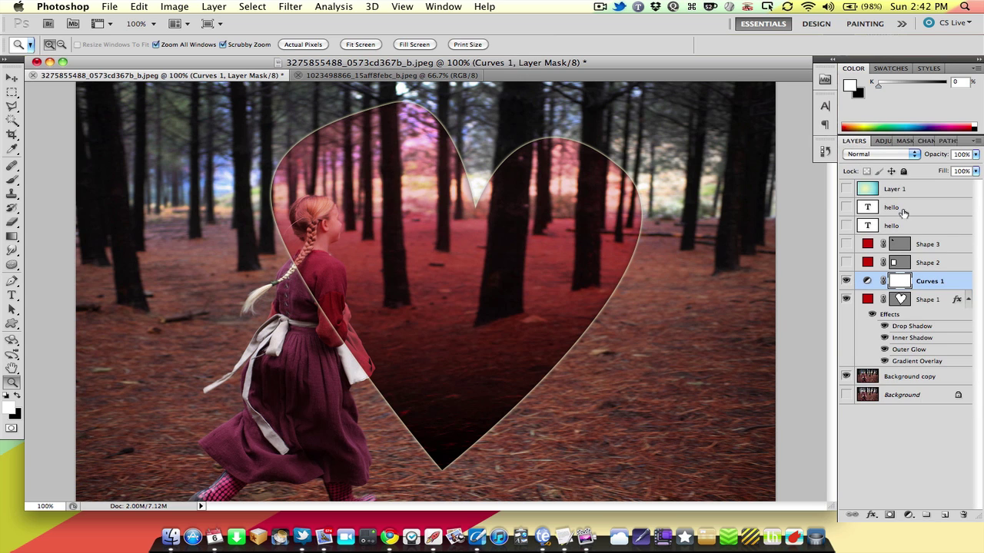
{"action": "left_click", "coordinate": [882, 142]}
{"action": "left_click_drag", "start_coordinate": [932, 219], "coordinate": [913, 215]}
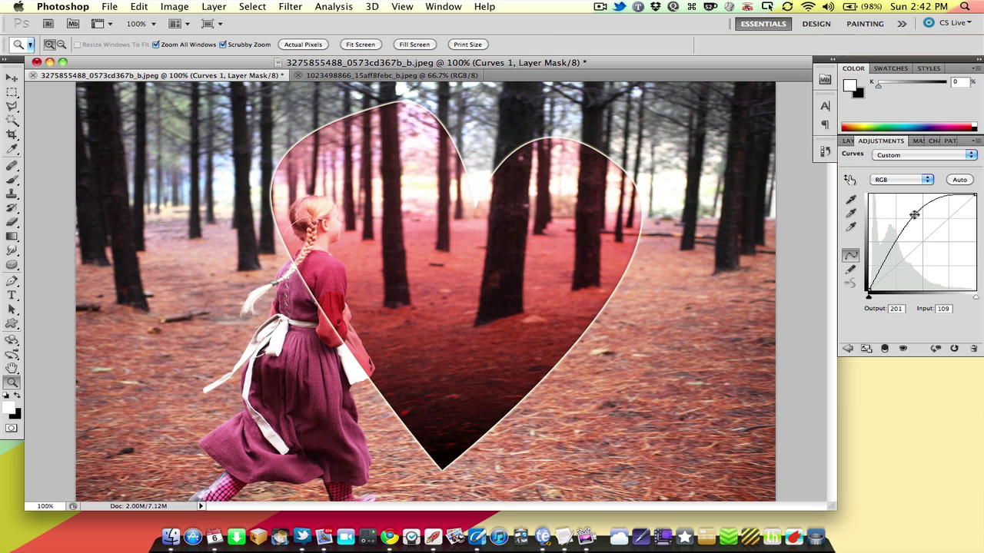
Move the Curves layer's mask onto the heart layer and place the Curves layer between the heart and Background copy.
{"action": "left_click", "coordinate": [847, 141]}
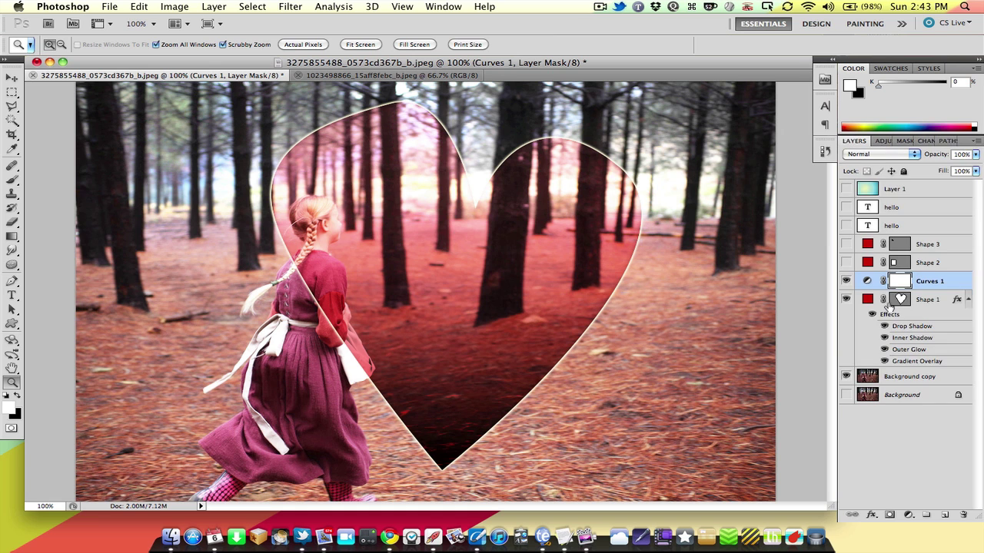
{"action": "left_click", "coordinate": [846, 281]}
{"action": "left_click", "coordinate": [846, 281]}
{"action": "left_click_drag", "start_coordinate": [898, 283], "coordinate": [907, 368]}
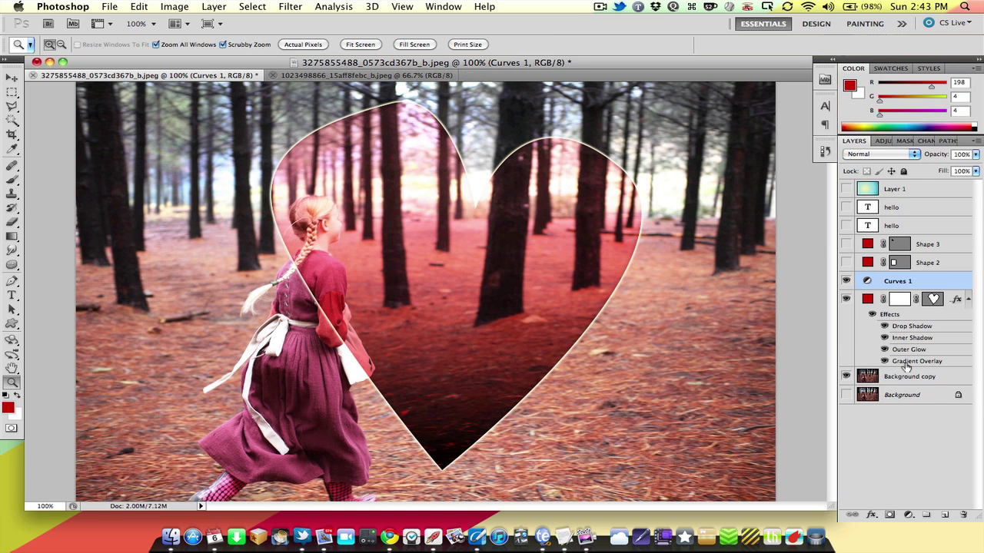
{"action": "left_click_drag", "start_coordinate": [895, 282], "coordinate": [893, 367]}
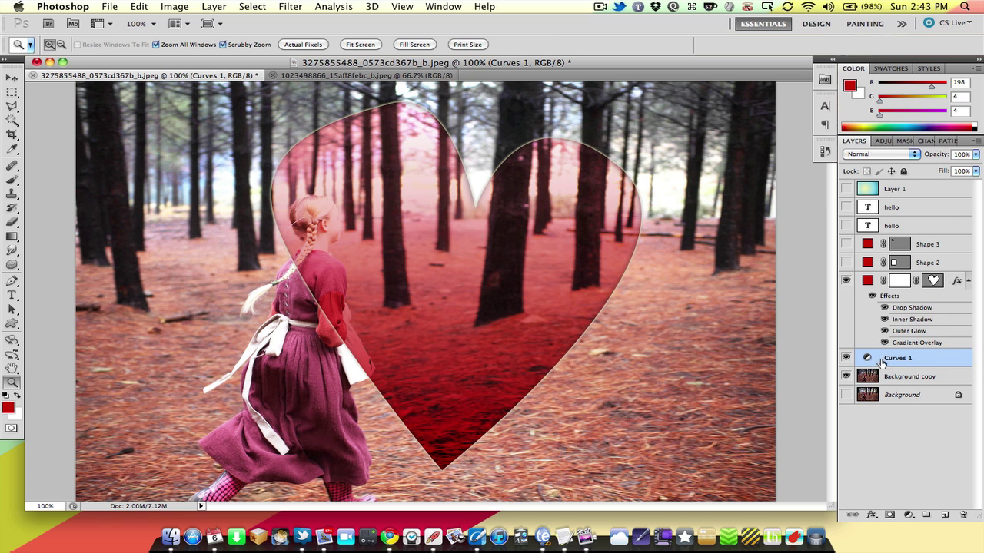
Toggle the Curves adjustment layer's visibility to compare the image, leaving the adjustment hidden.
{"action": "left_click", "coordinate": [846, 359]}
{"action": "left_click", "coordinate": [846, 358]}
{"action": "left_click", "coordinate": [846, 358]}
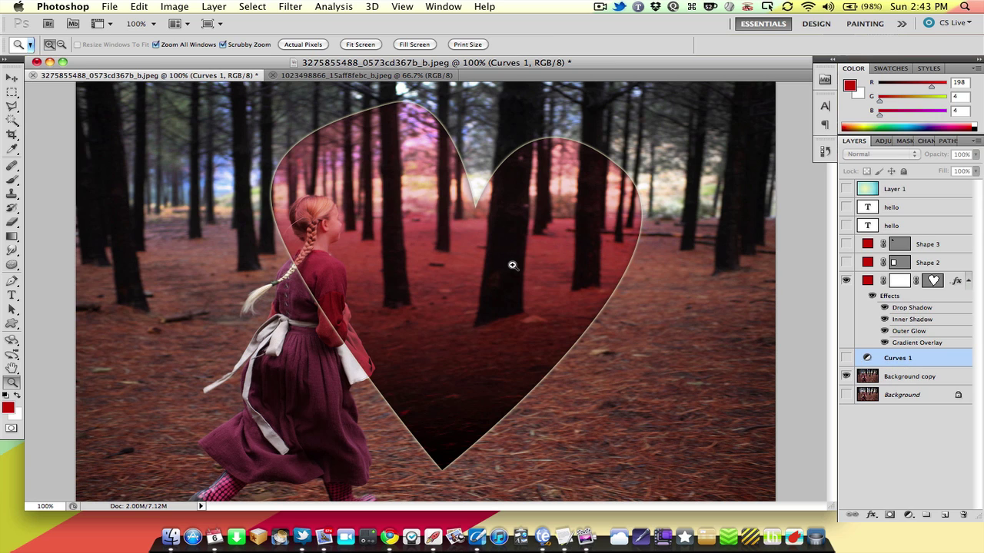
Examine the mask settings, the individual Red, Green and Blue channels, the paths and the available layer commands.
{"action": "key", "text": "m"}
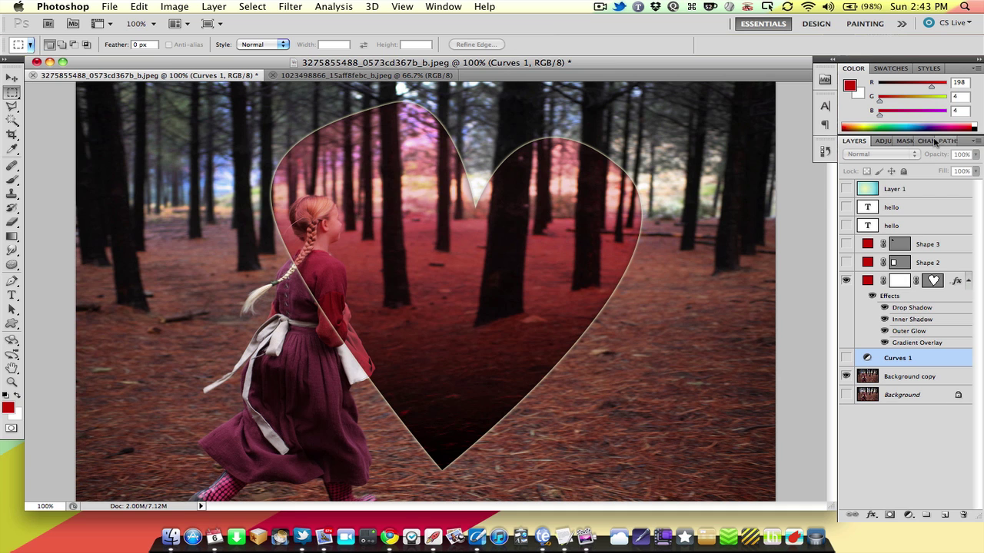
{"action": "left_click", "coordinate": [904, 142]}
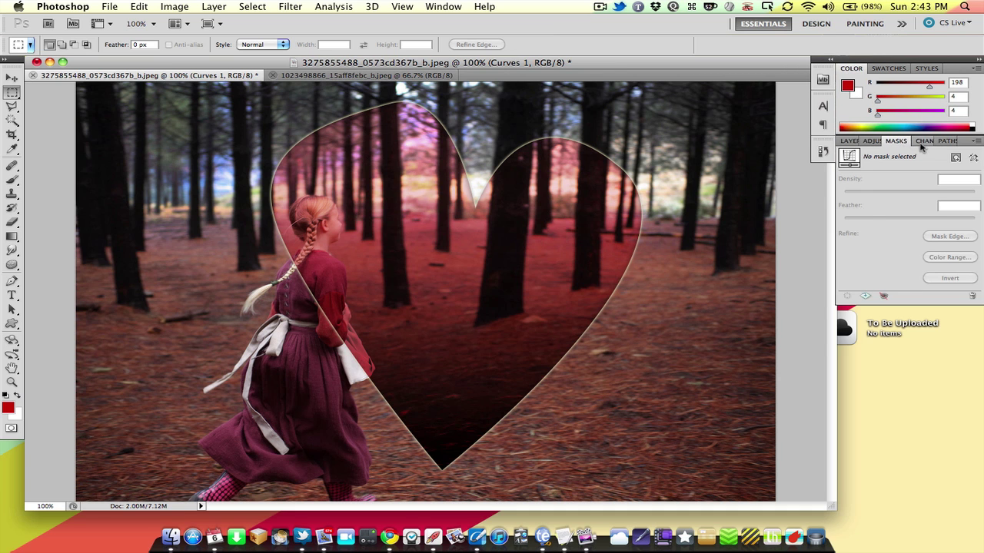
{"action": "left_click", "coordinate": [926, 142]}
{"action": "left_click", "coordinate": [916, 174]}
{"action": "left_click", "coordinate": [915, 190]}
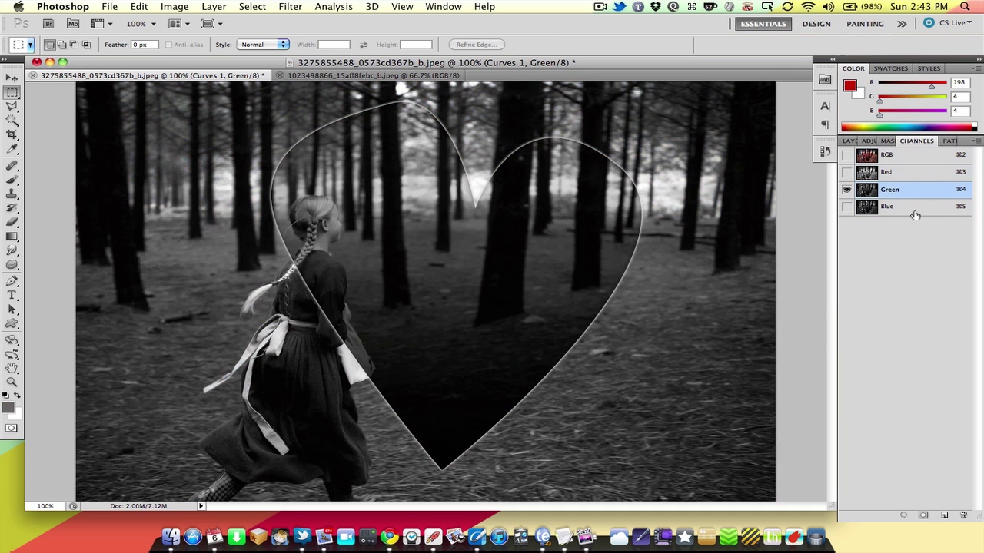
{"action": "left_click", "coordinate": [914, 206]}
{"action": "left_click", "coordinate": [914, 155]}
{"action": "left_click", "coordinate": [939, 141]}
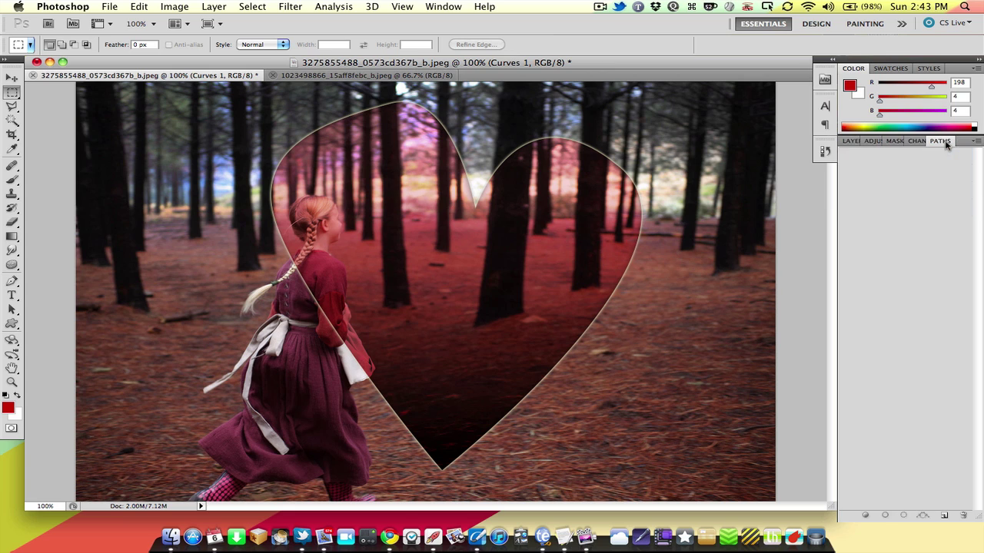
{"action": "left_click", "coordinate": [848, 142]}
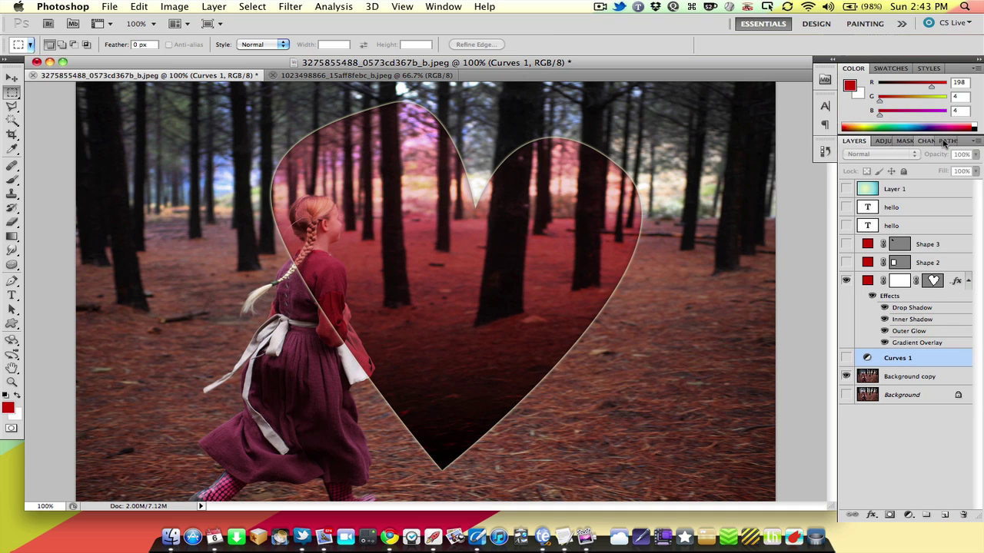
{"action": "left_click", "coordinate": [977, 143]}
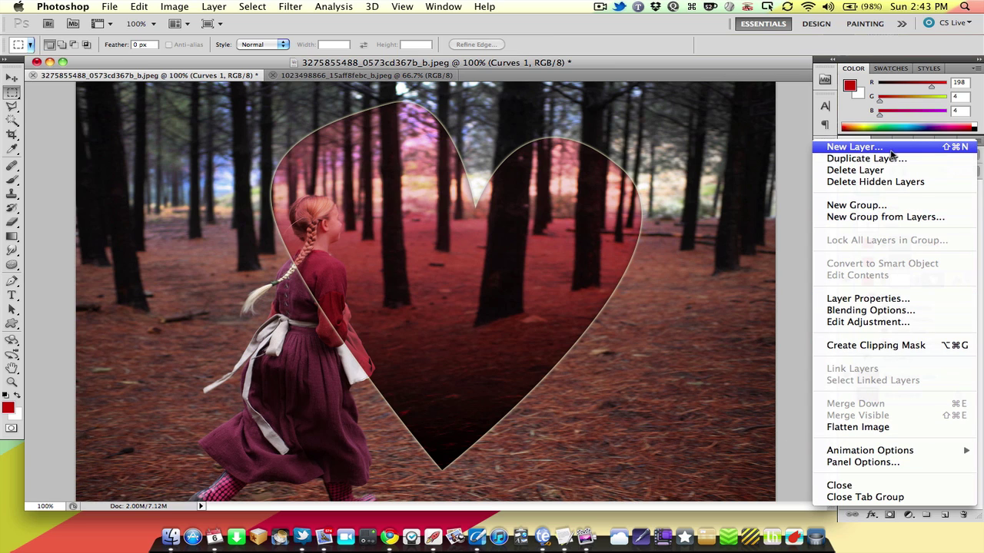
{"action": "left_click", "coordinate": [775, 137]}
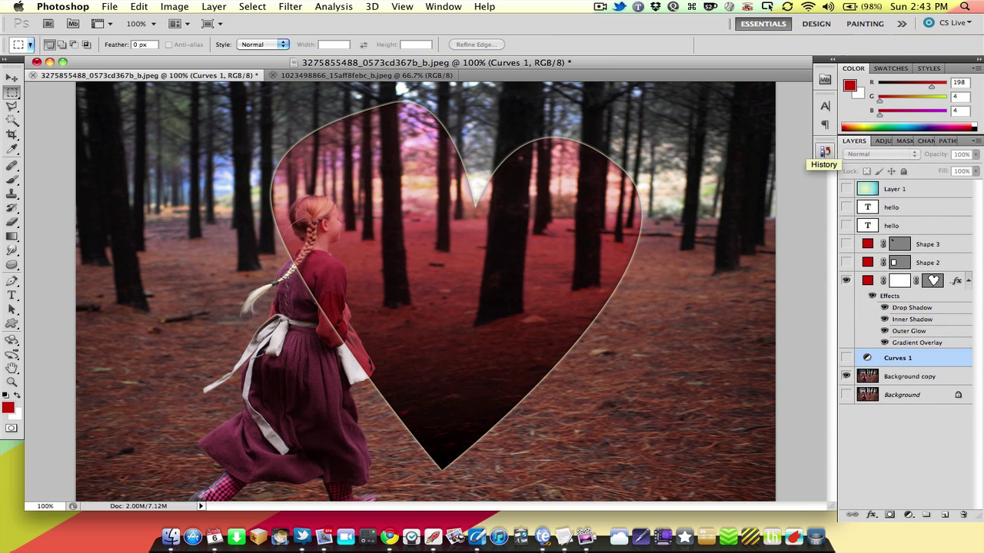
Revert the document to its original snapshot in the history and undo the revert.
{"action": "left_click", "coordinate": [825, 151]}
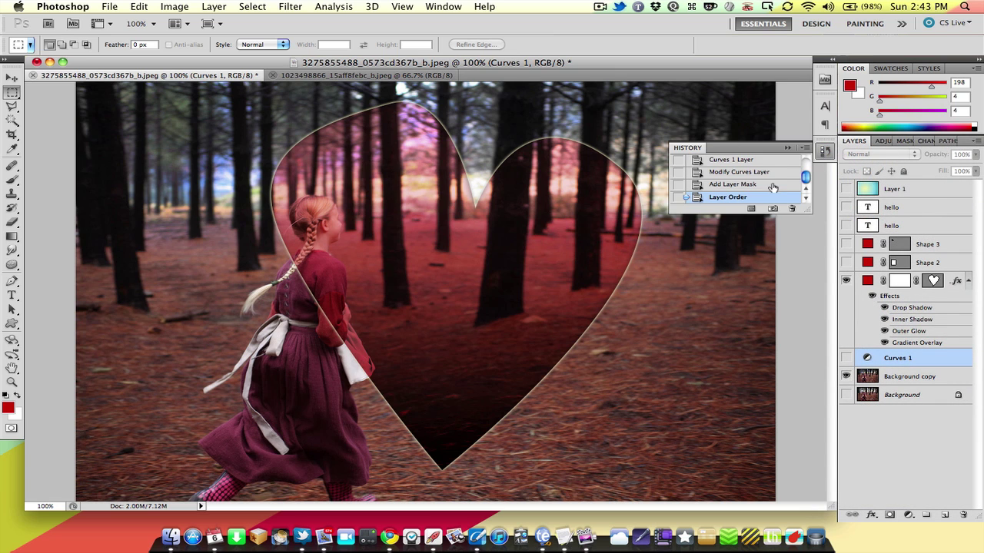
{"action": "scroll", "coordinate": [772, 189], "scroll_direction": "up", "scroll_amount": 10}
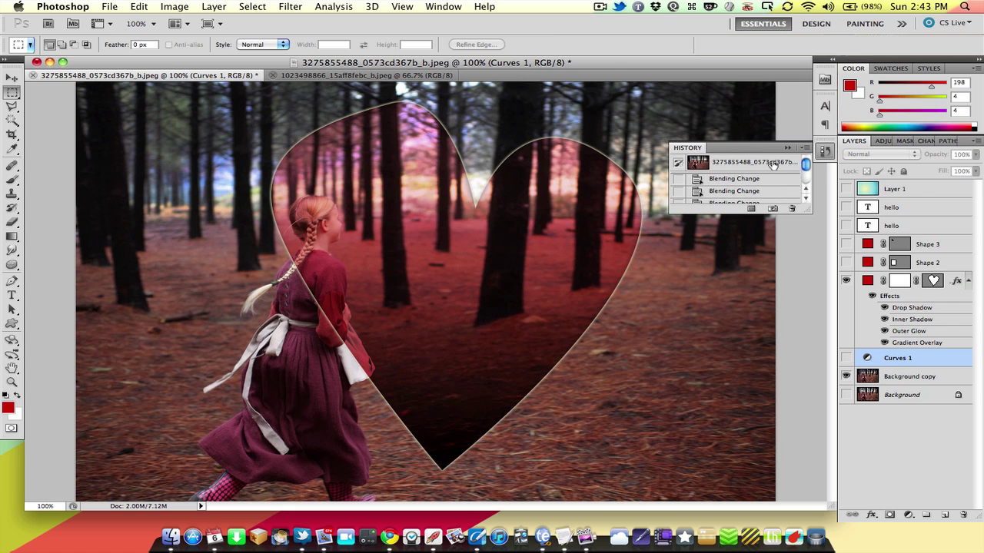
{"action": "left_click", "coordinate": [773, 165]}
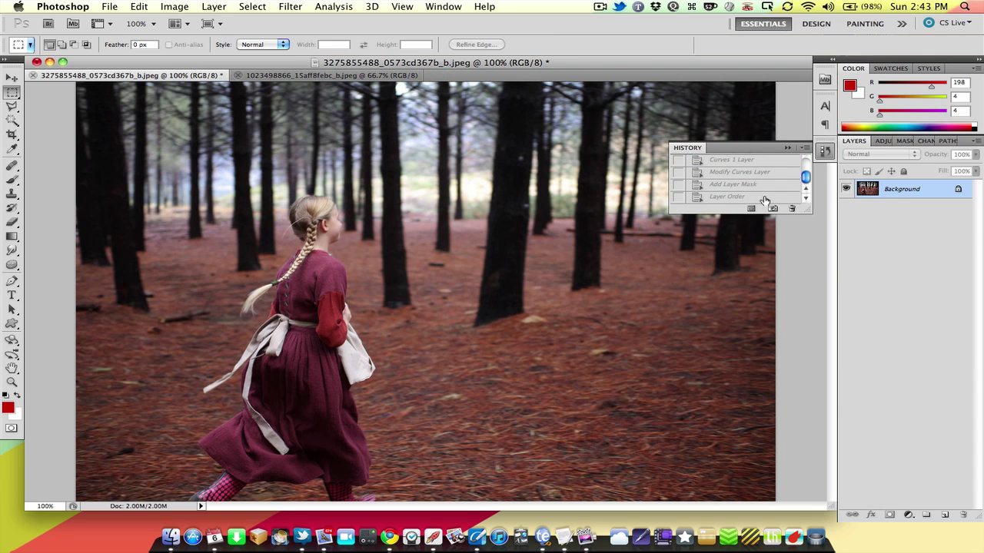
{"action": "key", "text": "ctrl+z"}
{"action": "left_click", "coordinate": [825, 151]}
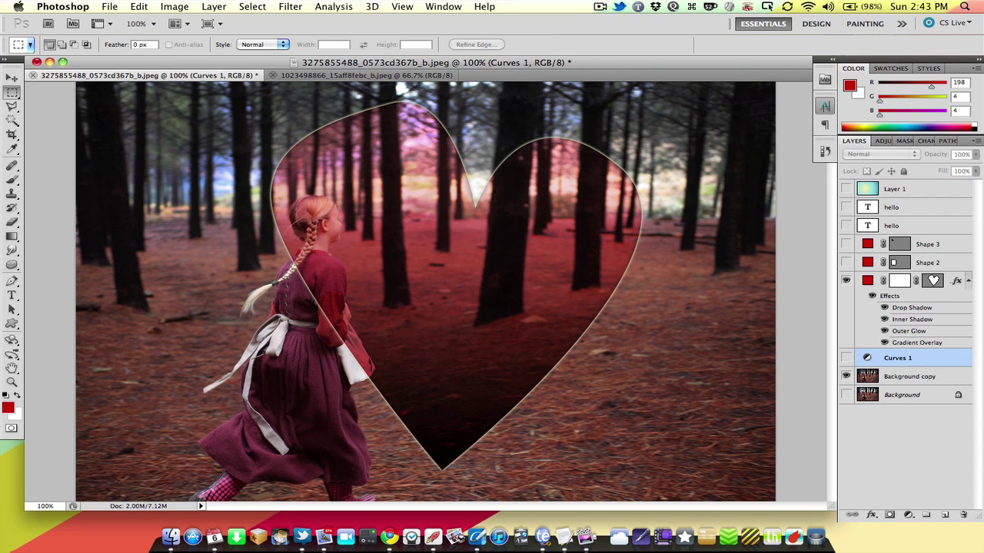
View the character and paragraph formatting options and the Mini Bridge file browser.
{"action": "left_click", "coordinate": [823, 108]}
{"action": "left_click", "coordinate": [823, 108]}
{"action": "left_click", "coordinate": [823, 125]}
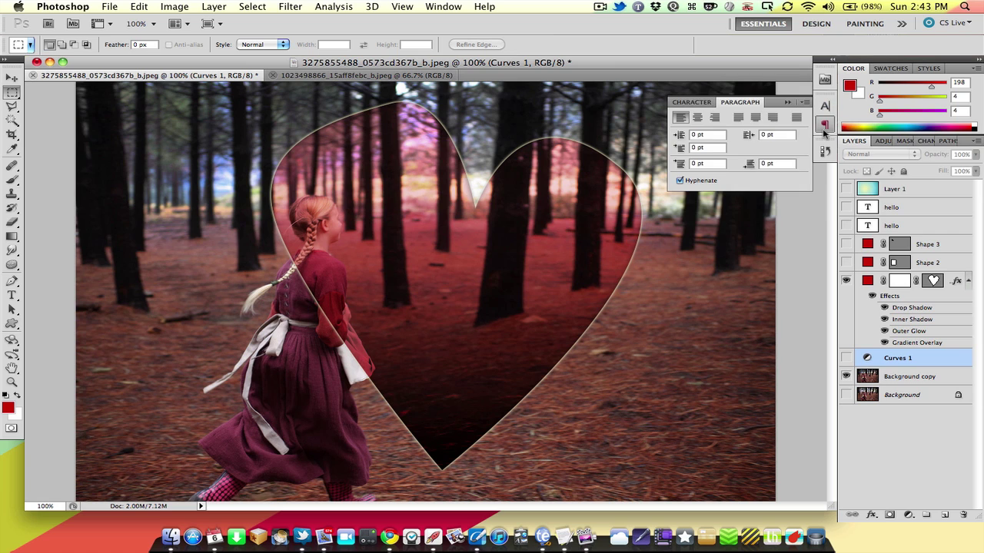
{"action": "left_click", "coordinate": [823, 124]}
{"action": "left_click", "coordinate": [825, 80]}
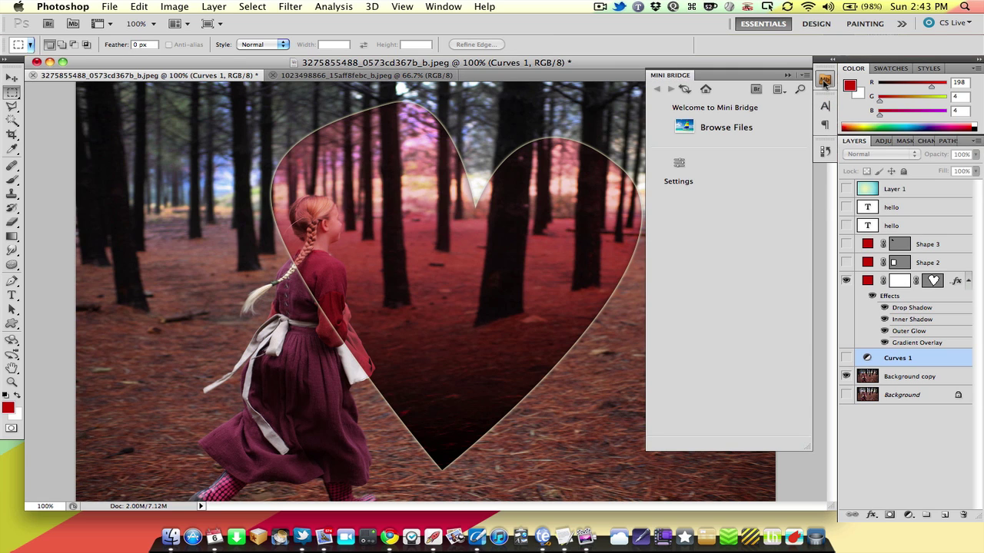
{"action": "left_click", "coordinate": [824, 82]}
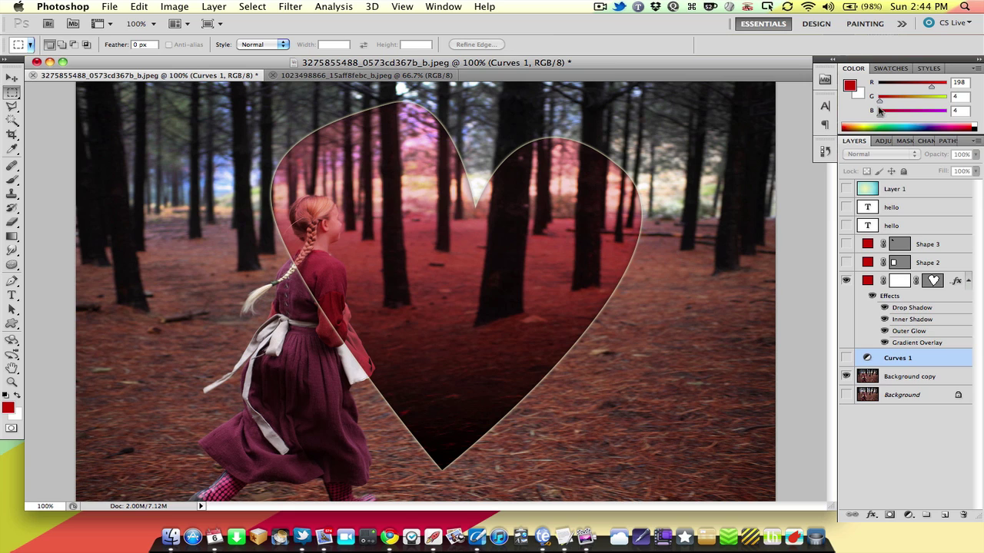
Try green values of 184 and 99 in the foreground colour, and replace it with the light blue swatch (RGB 0, 176, 244).
{"action": "left_click_drag", "start_coordinate": [879, 101], "coordinate": [927, 106]}
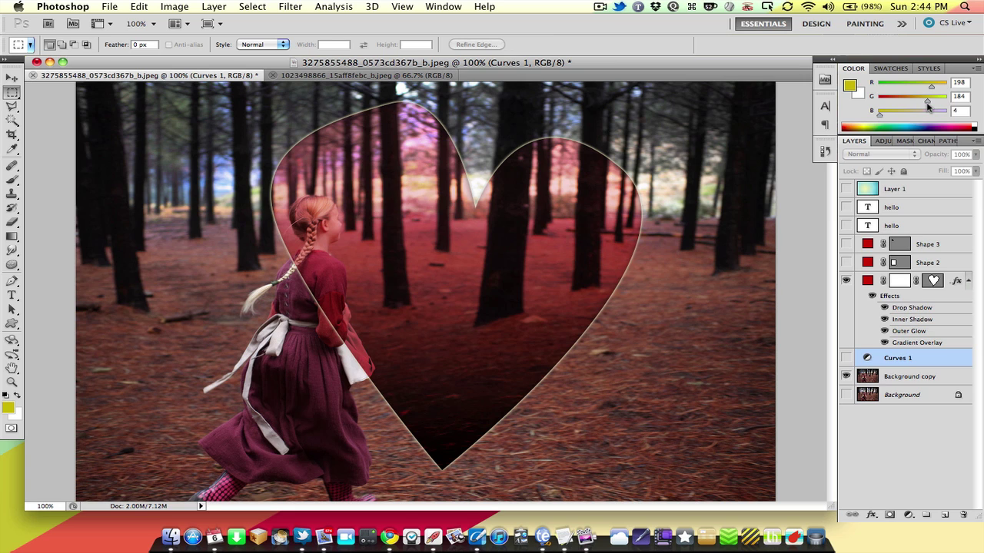
{"action": "left_click", "coordinate": [904, 103]}
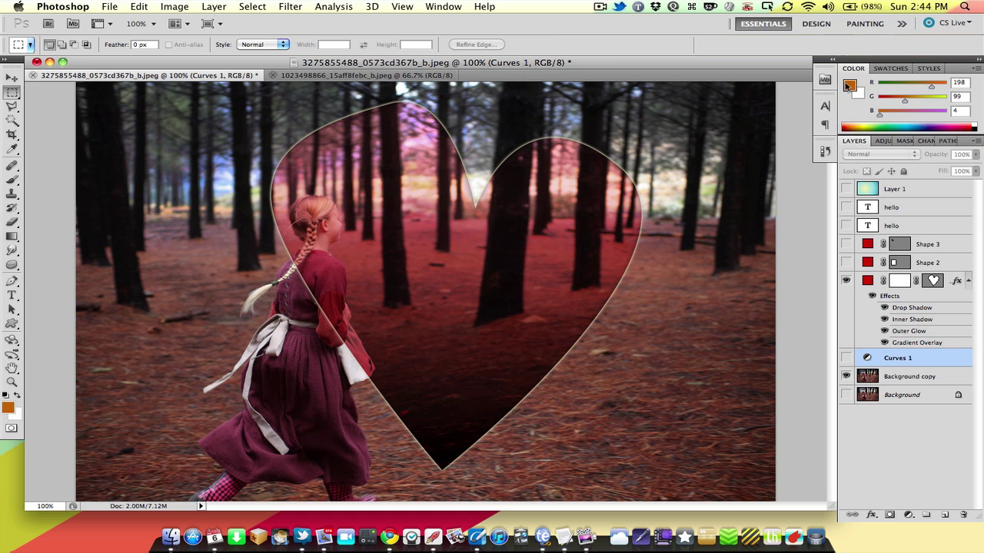
{"action": "left_click", "coordinate": [891, 68]}
{"action": "left_click", "coordinate": [909, 107]}
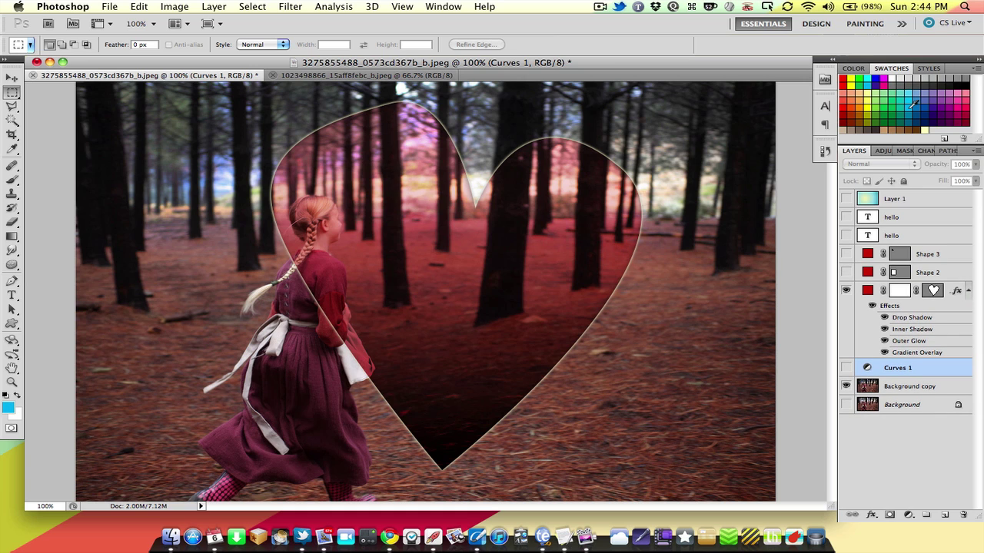
{"action": "left_click", "coordinate": [924, 69]}
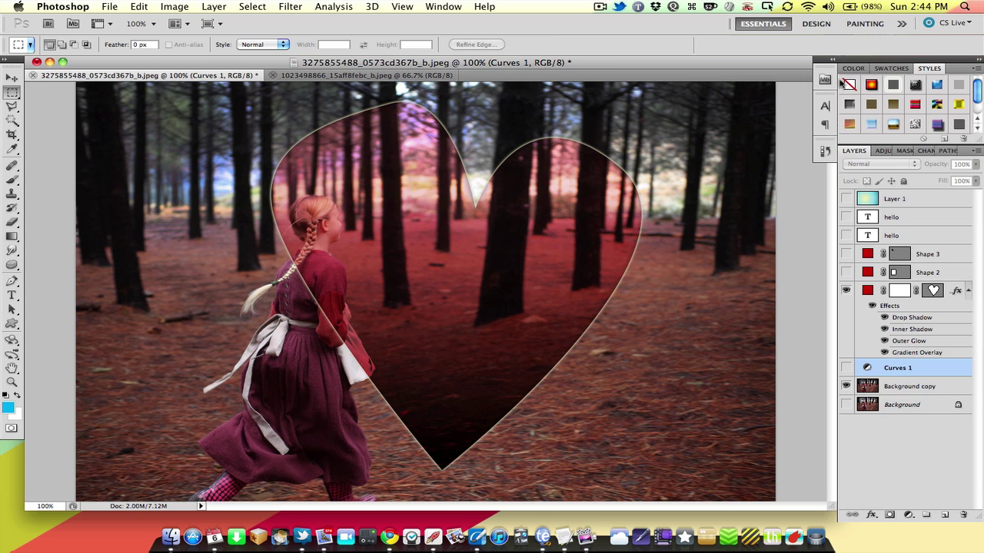
{"action": "left_click", "coordinate": [853, 68]}
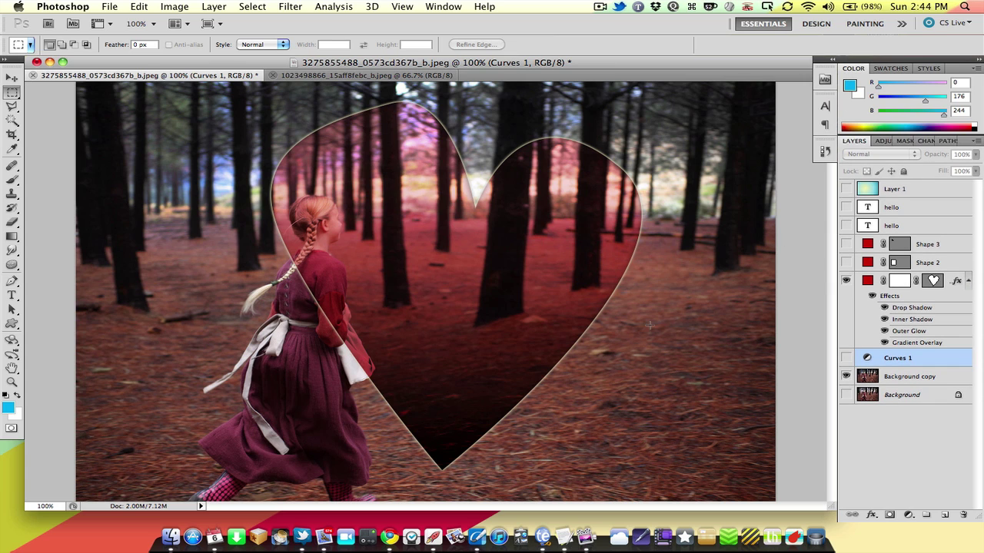
Examine the available file, edit, image, layer, selection and filter commands, including the image rotation and new fill layer options.
{"action": "left_click", "coordinate": [110, 7]}
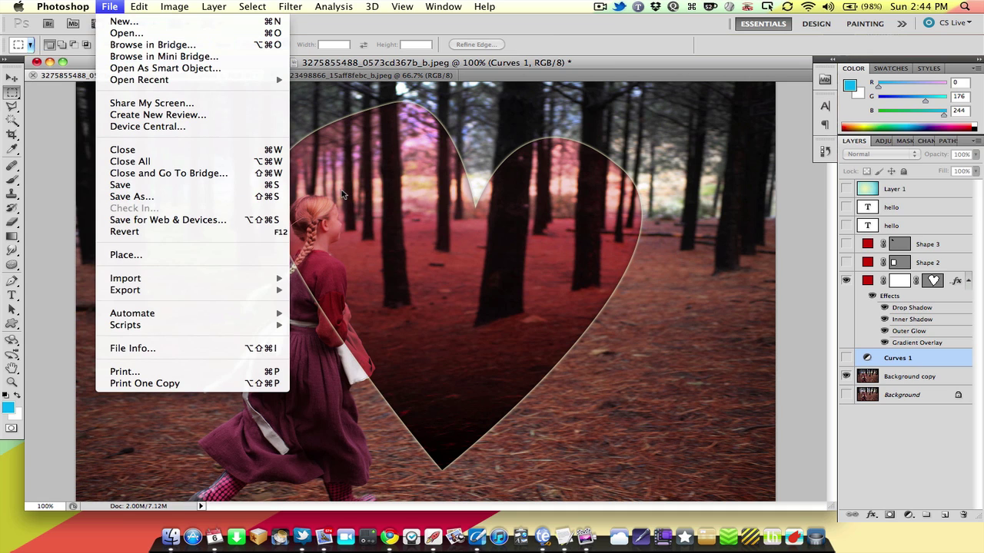
{"action": "mouse_move", "coordinate": [140, 6]}
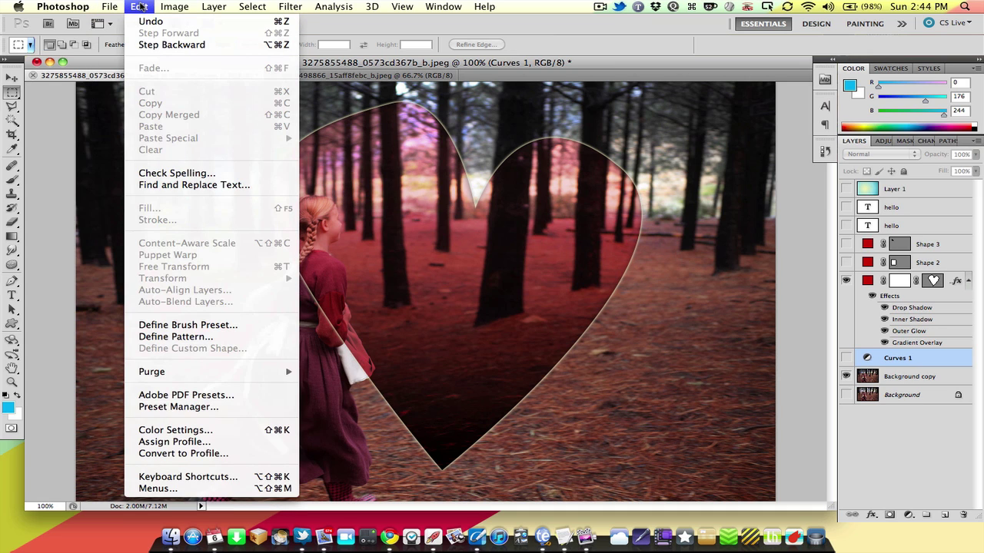
{"action": "mouse_move", "coordinate": [175, 6]}
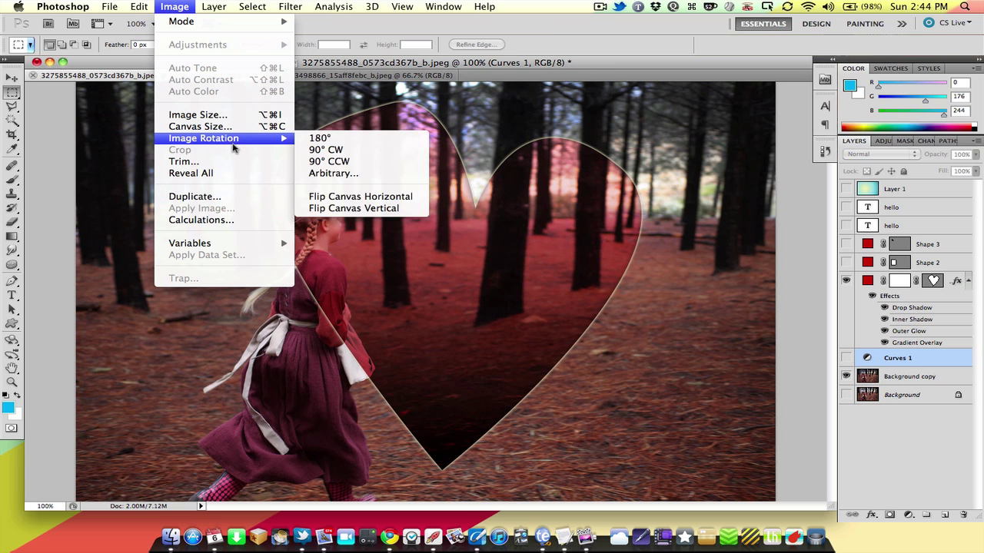
{"action": "mouse_move", "coordinate": [216, 9]}
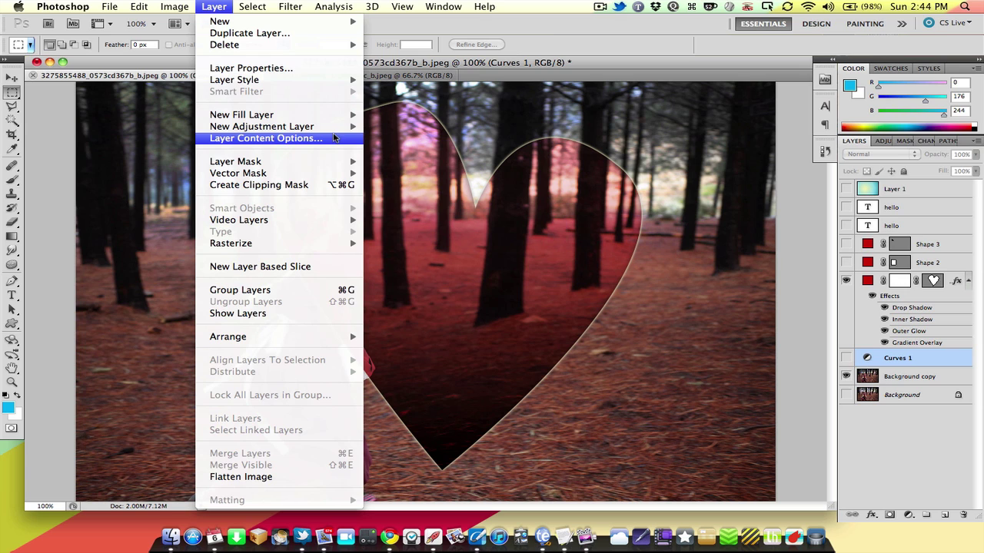
{"action": "mouse_move", "coordinate": [319, 127]}
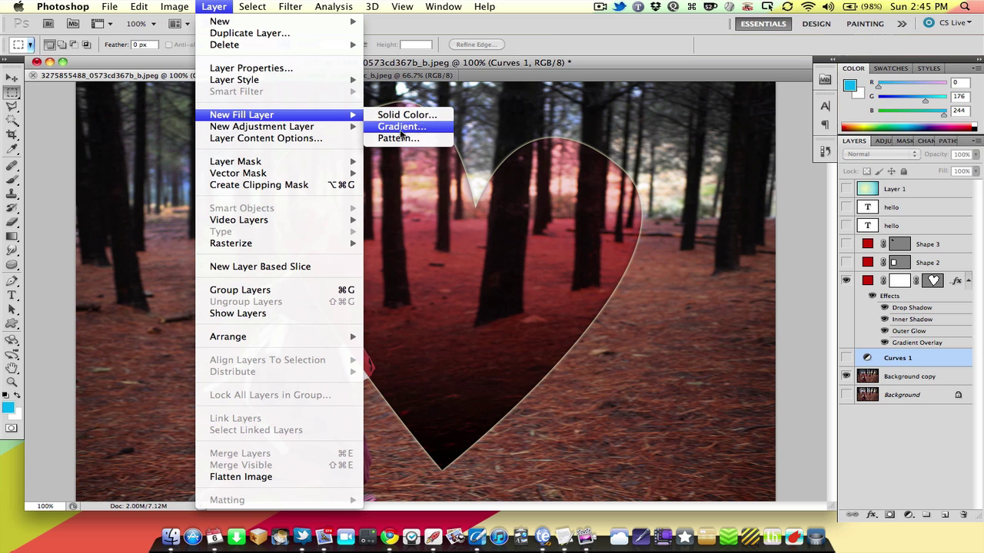
{"action": "mouse_move", "coordinate": [255, 12]}
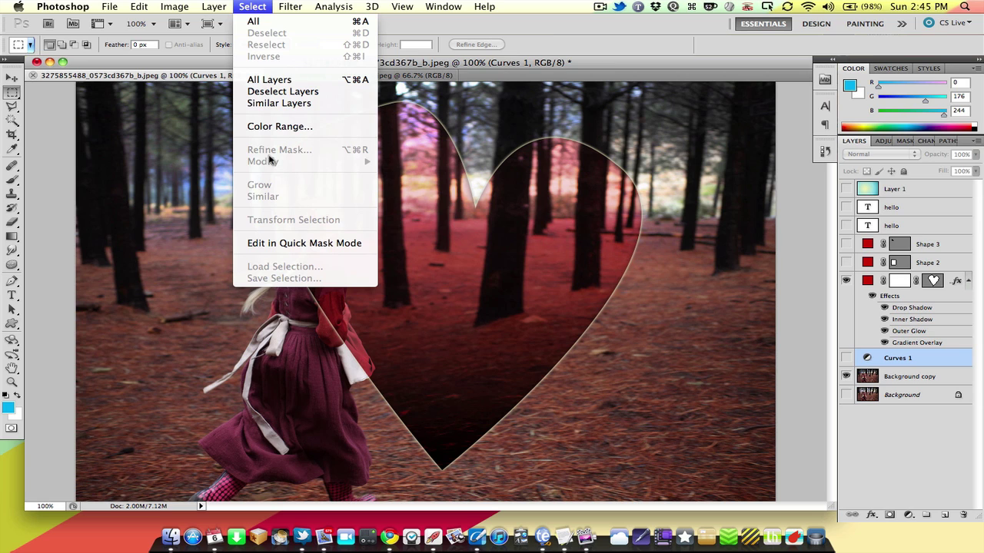
{"action": "mouse_move", "coordinate": [294, 9]}
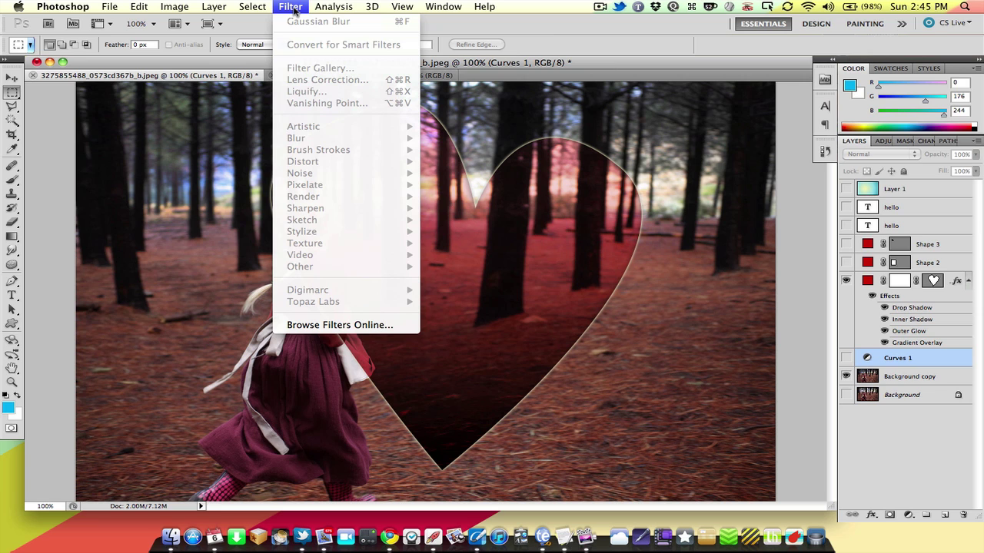
{"action": "left_click", "coordinate": [293, 9]}
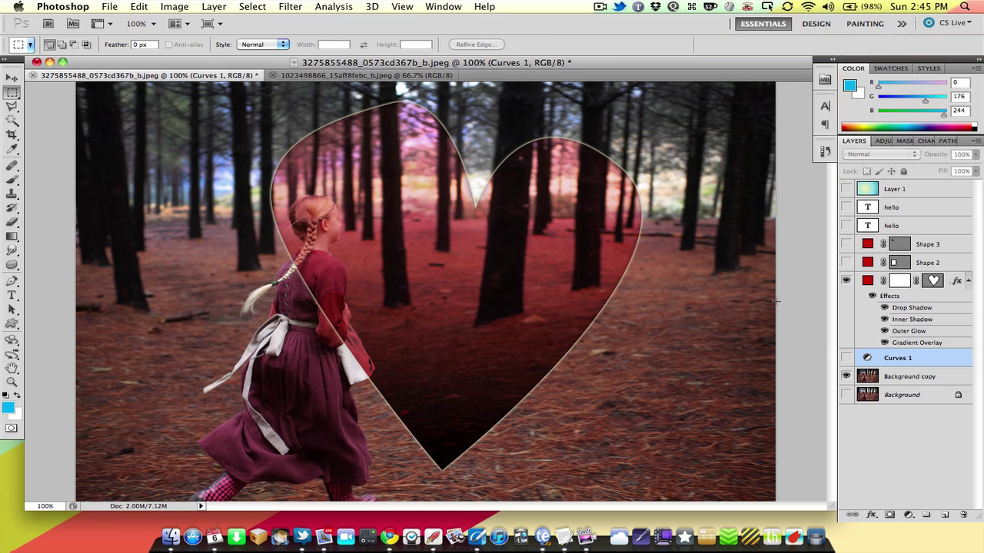
Select the Background copy layer and examine the artistic, distort, noise and sharpen filters.
{"action": "left_click", "coordinate": [876, 381]}
{"action": "left_click", "coordinate": [289, 9]}
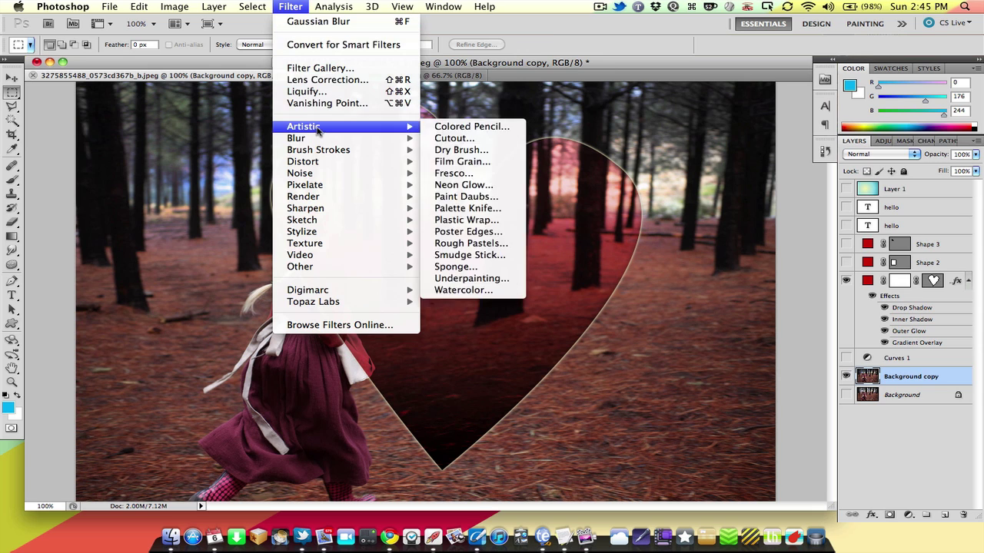
{"action": "mouse_move", "coordinate": [317, 148]}
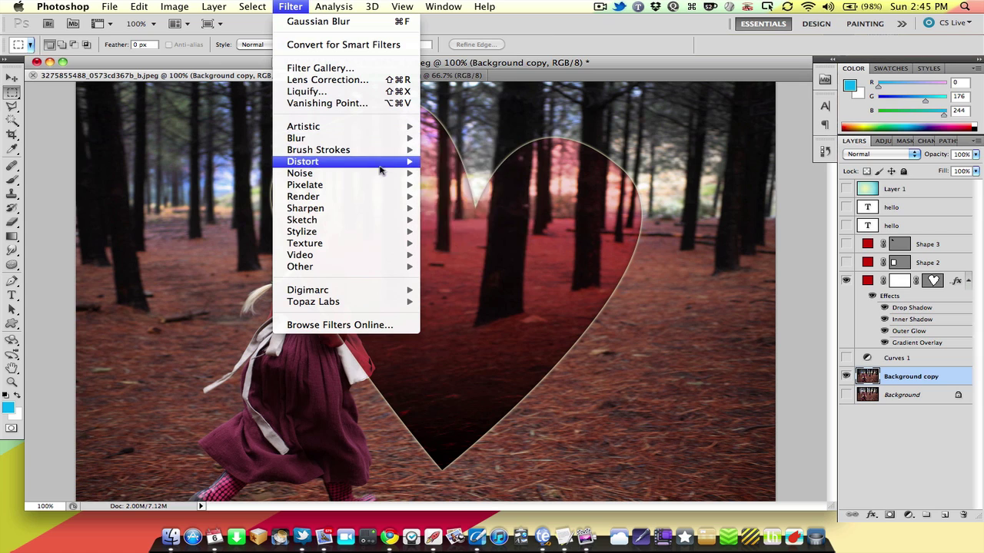
{"action": "mouse_move", "coordinate": [380, 178]}
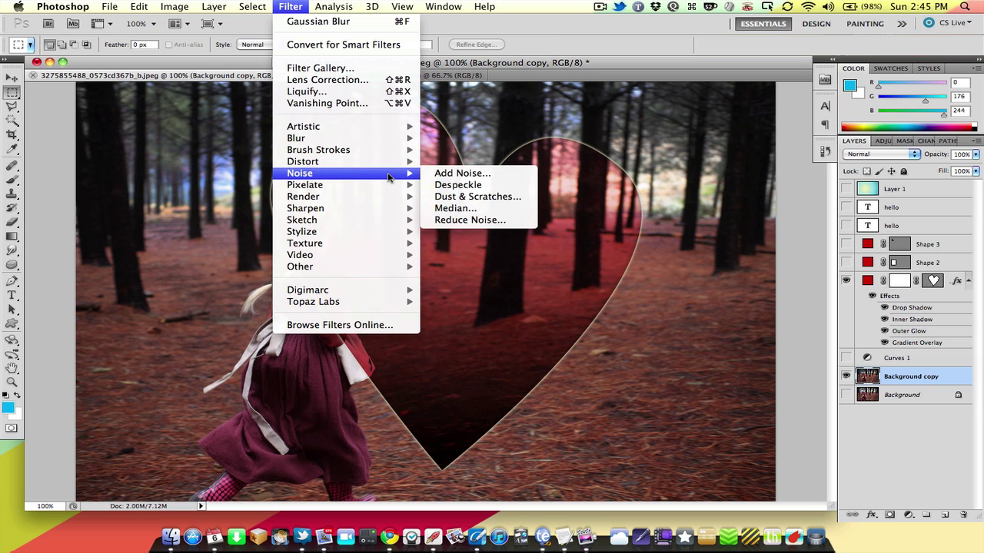
{"action": "mouse_move", "coordinate": [390, 160]}
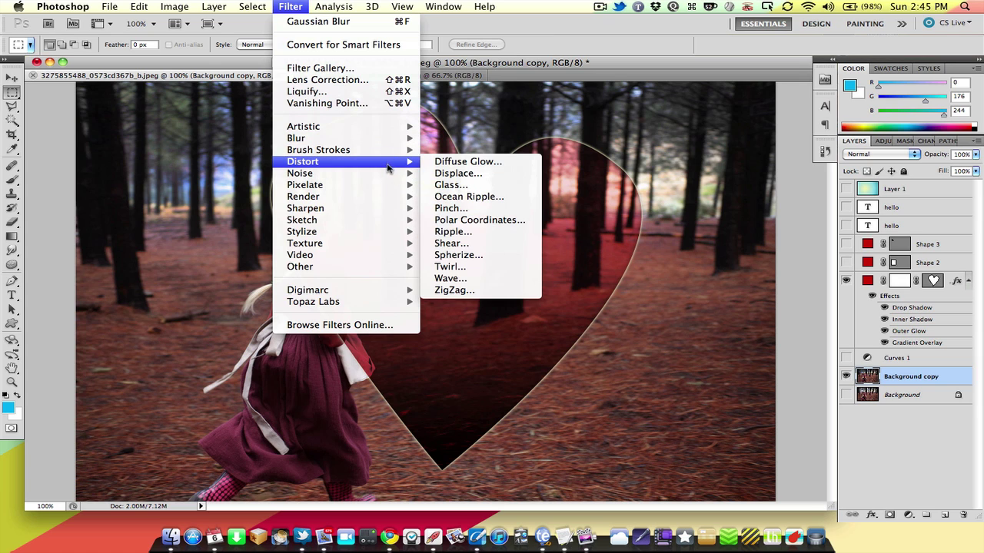
{"action": "mouse_move", "coordinate": [384, 208]}
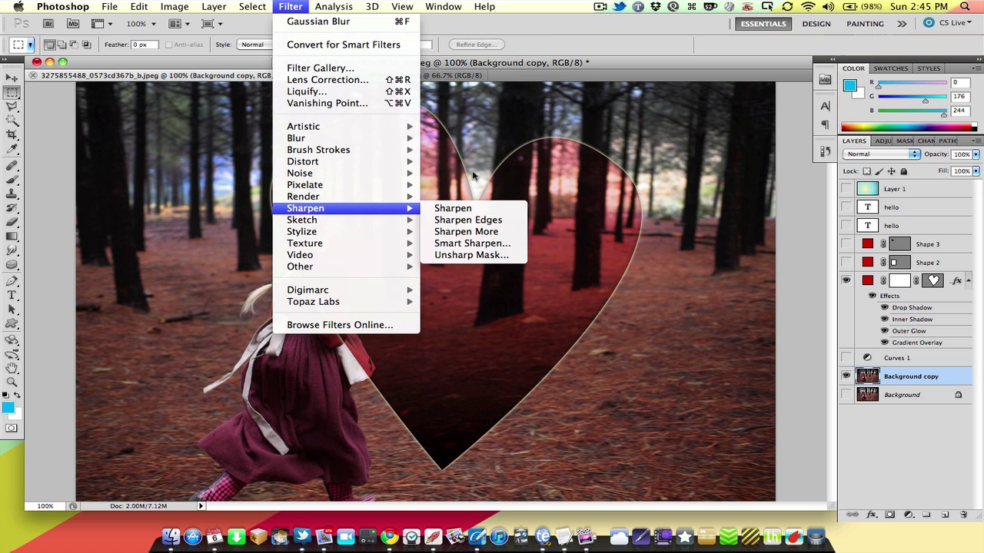
Use the Ruler tool to measure a diagonal line from the trees beside the girl across the heart.
{"action": "left_click", "coordinate": [331, 10]}
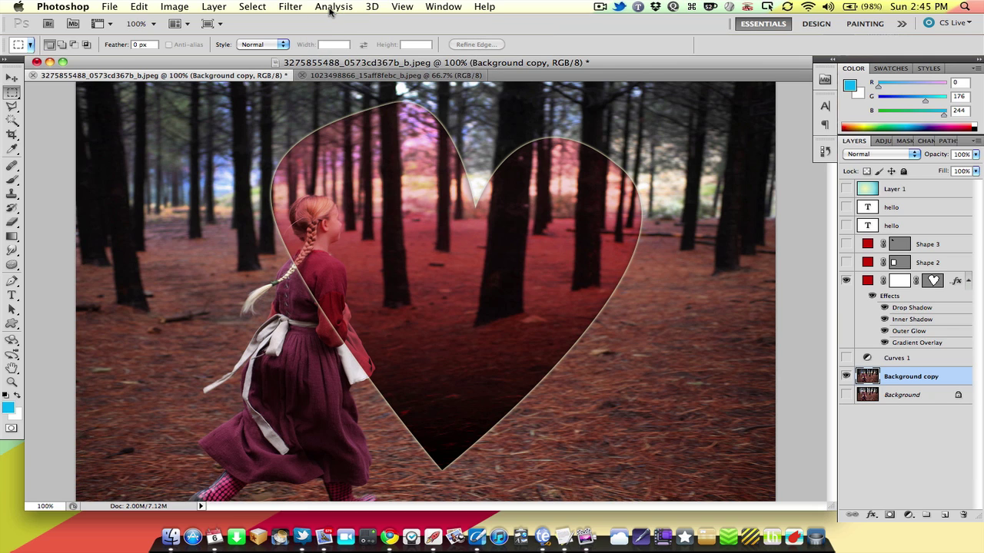
{"action": "left_click", "coordinate": [330, 10]}
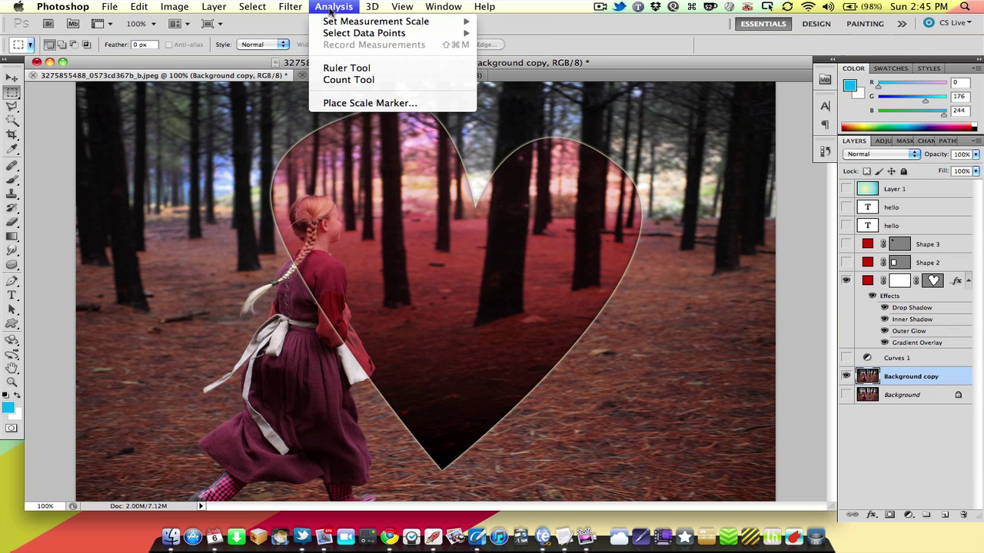
{"action": "left_click", "coordinate": [351, 69]}
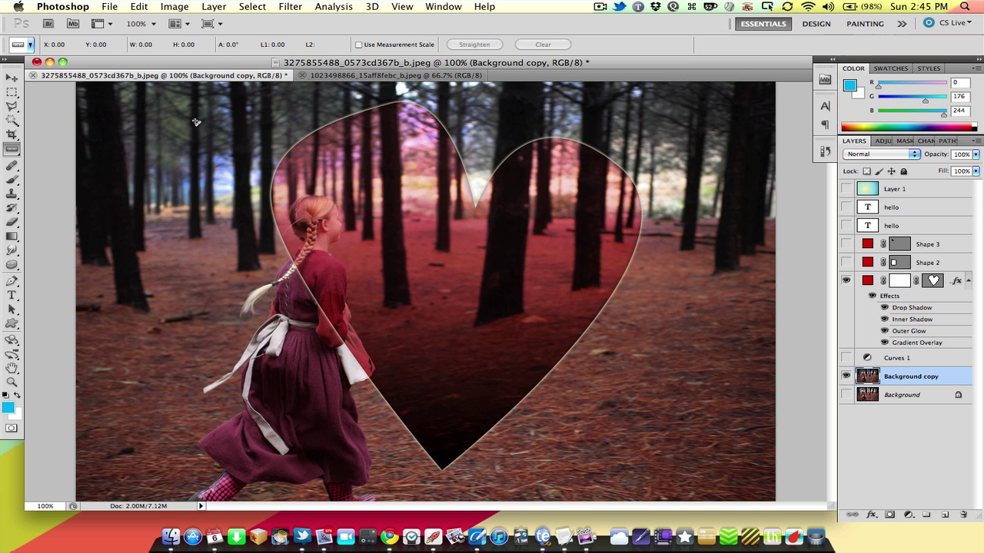
{"action": "left_click_drag", "start_coordinate": [195, 120], "coordinate": [560, 230]}
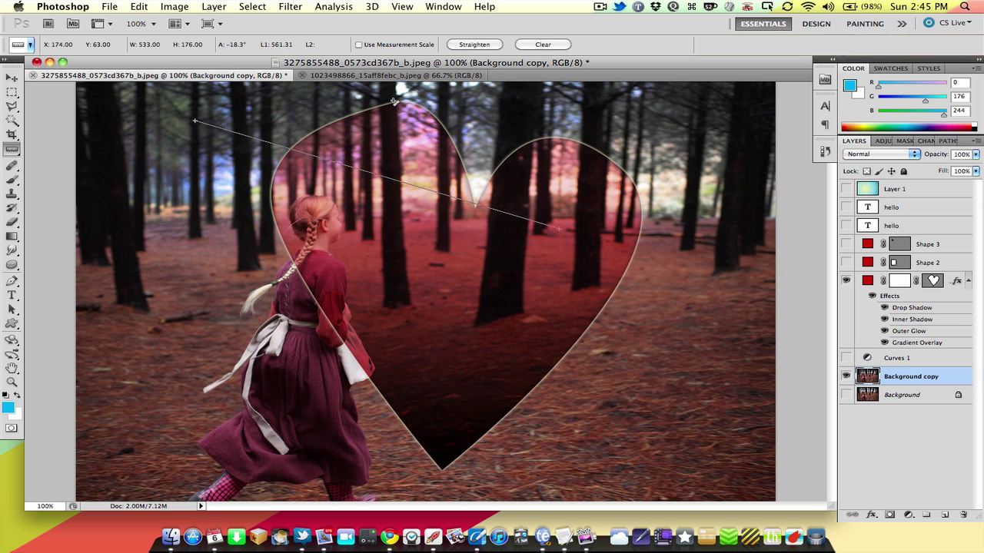
Examine the measurement commands and the viewing options for zoom, screen mode, rulers, snapping and guides.
{"action": "left_click", "coordinate": [350, 9]}
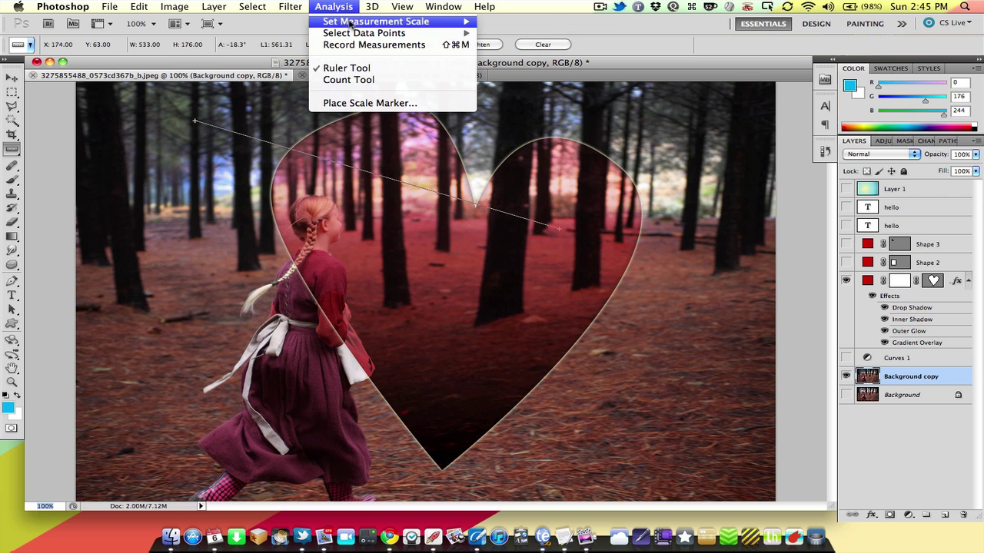
{"action": "mouse_move", "coordinate": [350, 35]}
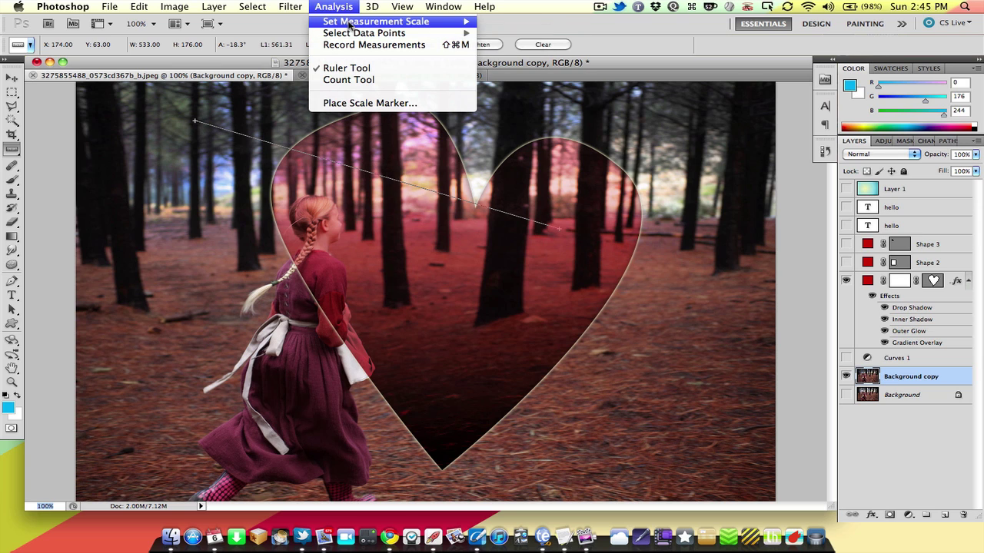
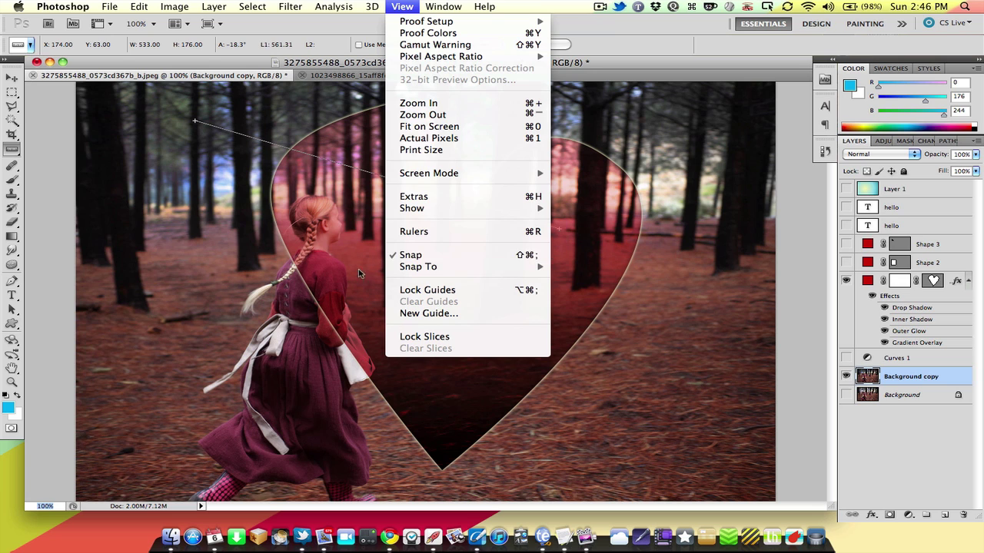
{"action": "left_click", "coordinate": [331, 283]}
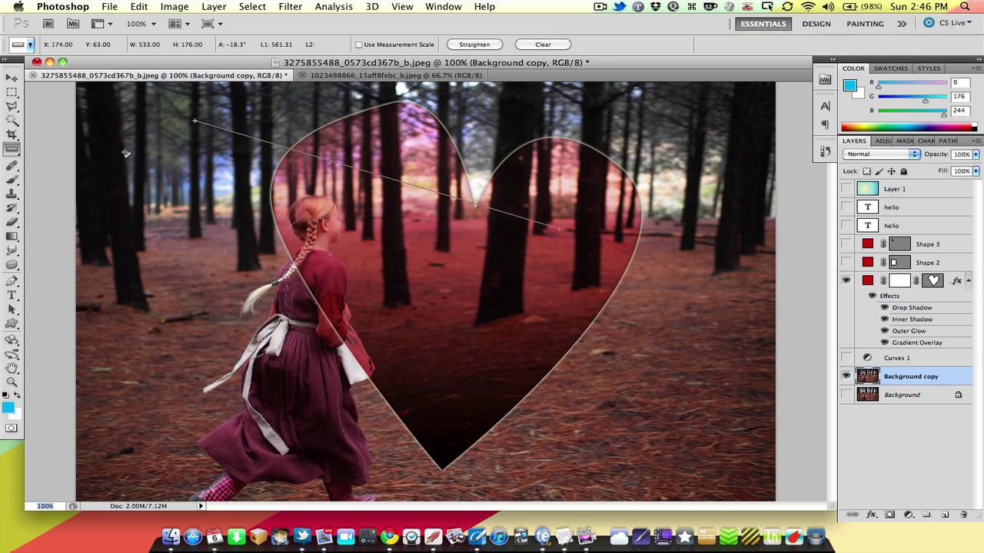
Draw a rectangular marquee selection from inside the heart to the photo's left edge and deselect it.
{"action": "left_click", "coordinate": [11, 93]}
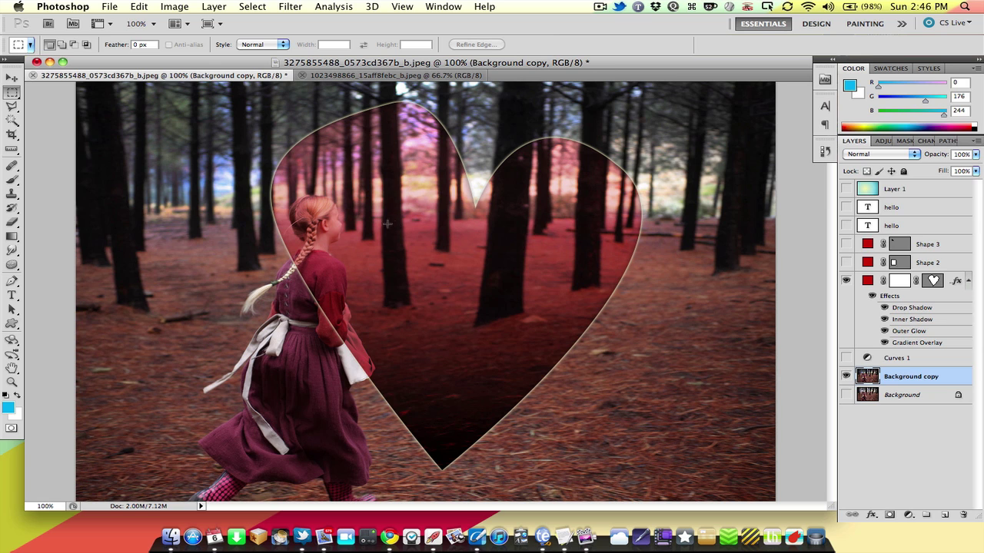
{"action": "left_click_drag", "start_coordinate": [394, 225], "coordinate": [76, 153]}
{"action": "left_click", "coordinate": [273, 245]}
Cancel the lens profile database update and show the rulers around the photo.
{"action": "left_click", "coordinate": [402, 6]}
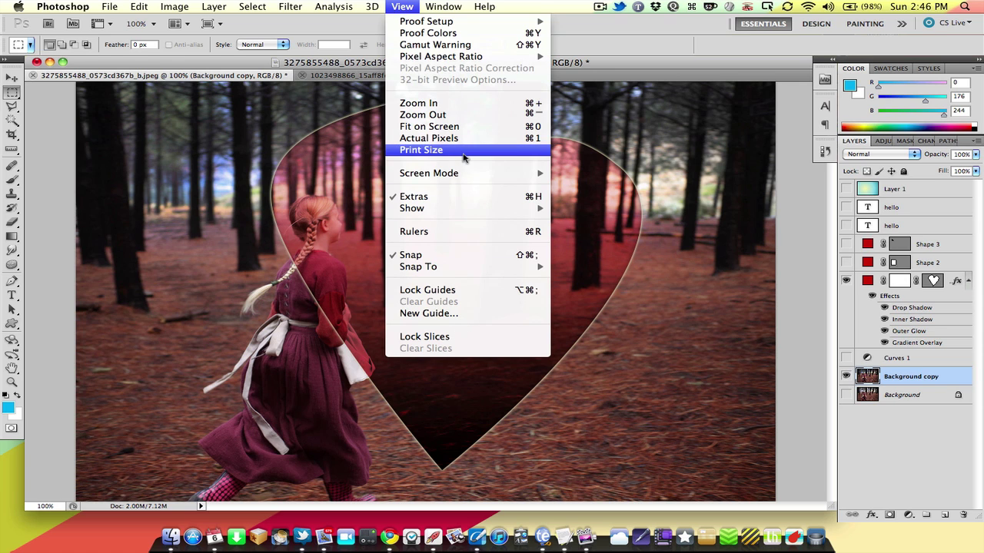
{"action": "left_click", "coordinate": [77, 178]}
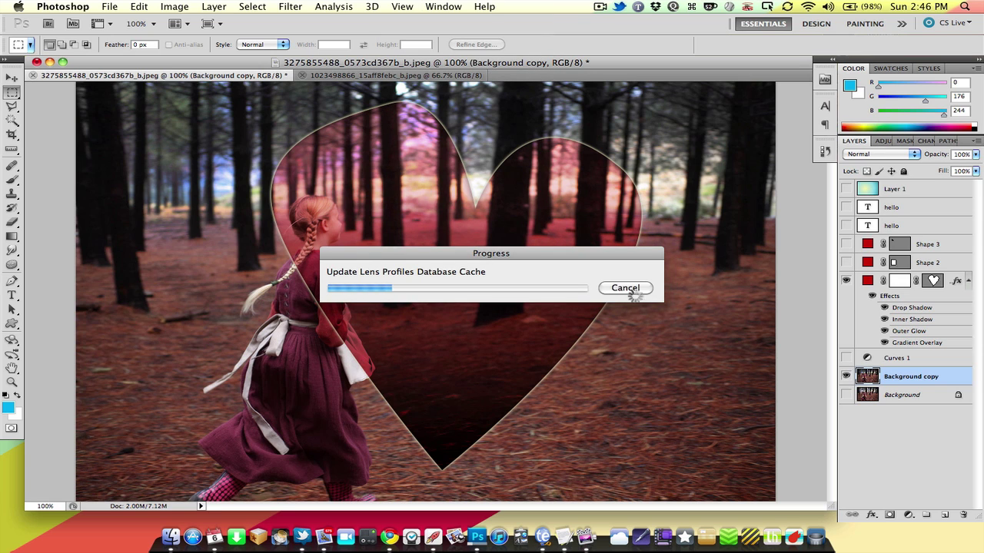
{"action": "left_click", "coordinate": [628, 290]}
{"action": "left_click", "coordinate": [865, 63]}
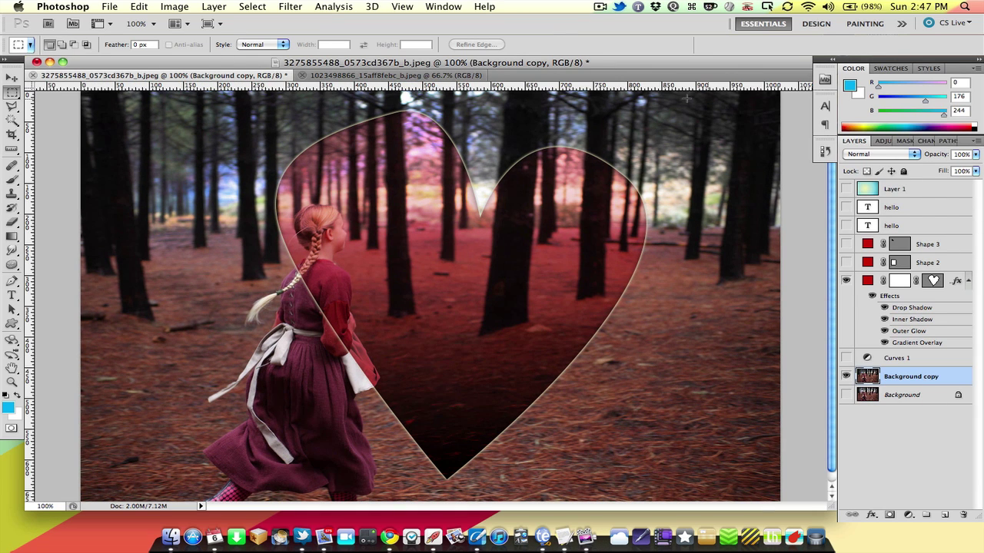
Add a horizontal guide across the heart's upper part and a vertical guide through the girl, and hide both guides.
{"action": "left_click_drag", "start_coordinate": [626, 106], "coordinate": [629, 175]}
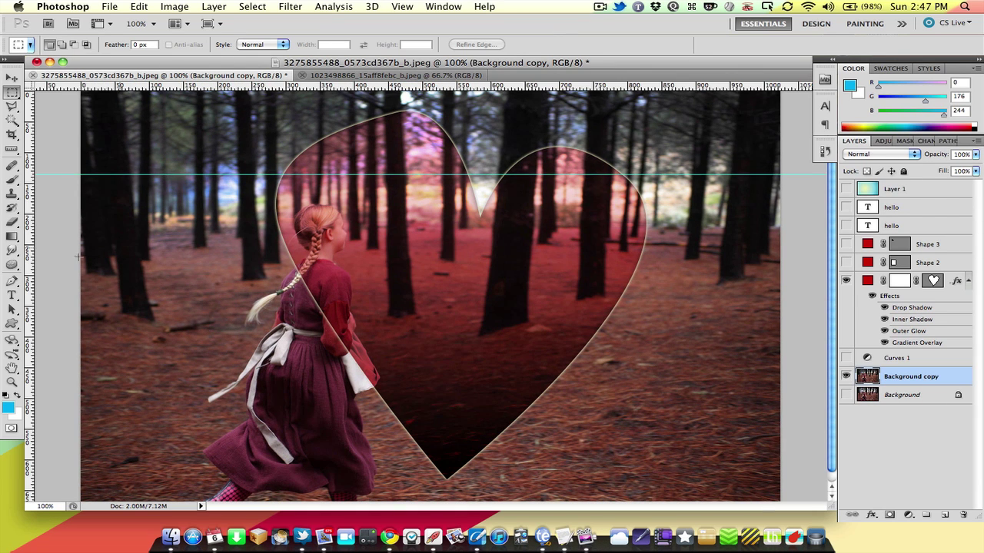
{"action": "left_click_drag", "start_coordinate": [32, 269], "coordinate": [116, 270]}
{"action": "left_click_drag", "start_coordinate": [258, 275], "coordinate": [331, 274]}
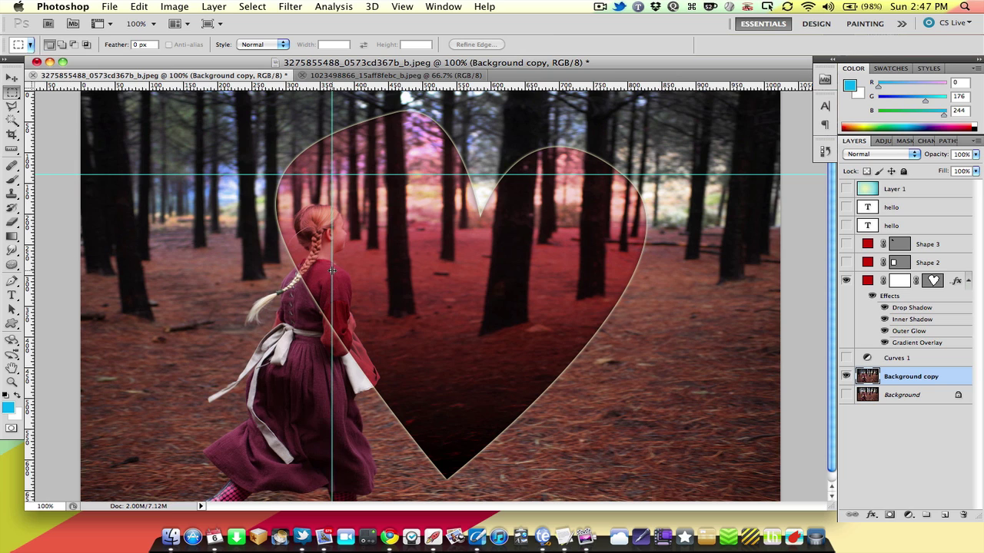
{"action": "key", "text": "super+semicolon"}
{"action": "key", "text": "super+semicolon"}
{"action": "key", "text": "super+semicolon"}
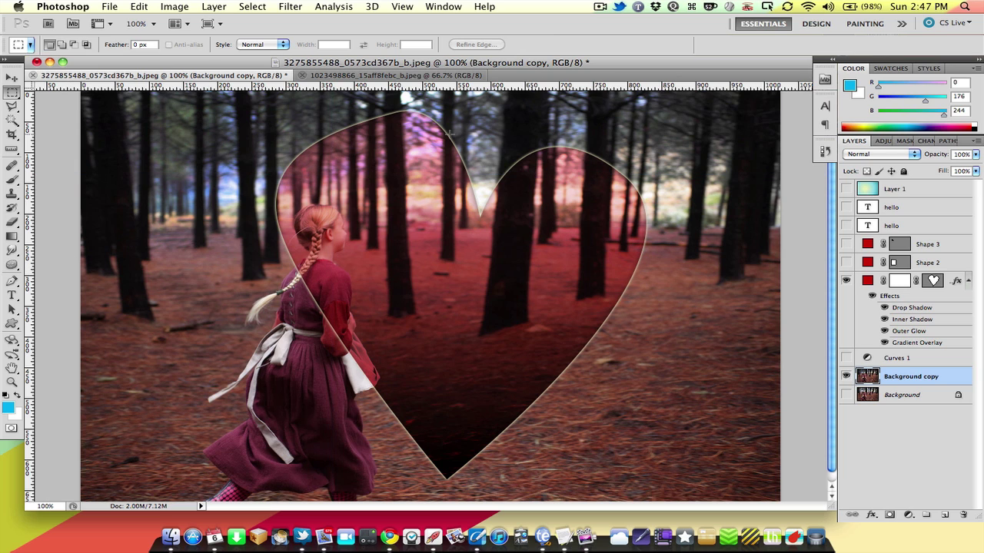
Examine the available panels, the workspace options and the help commands.
{"action": "left_click", "coordinate": [413, 11]}
{"action": "mouse_move", "coordinate": [448, 11]}
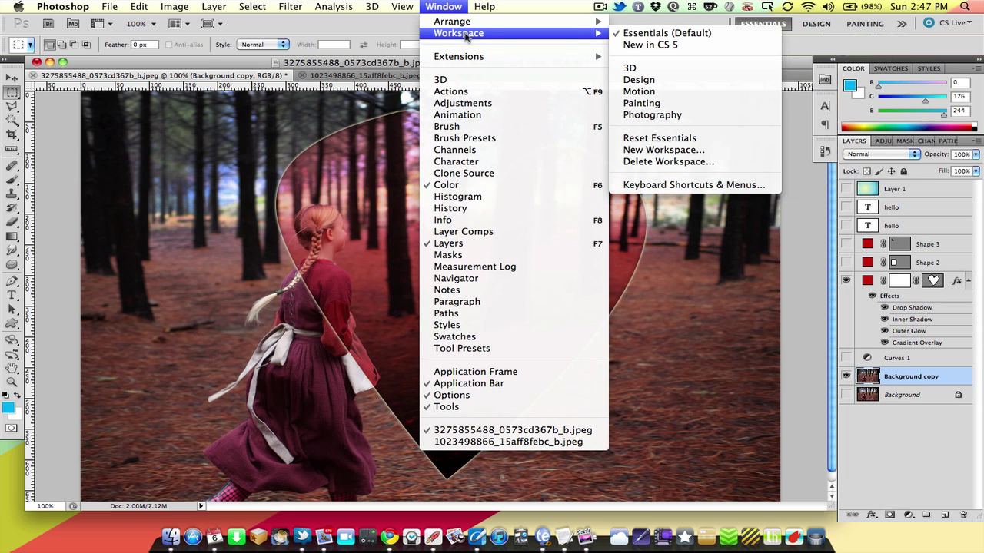
{"action": "mouse_move", "coordinate": [483, 10]}
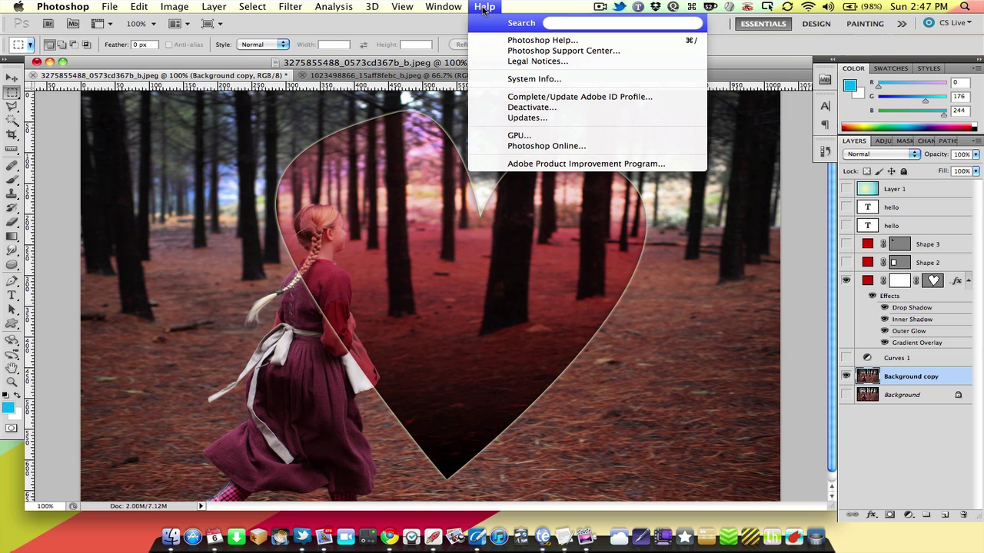
{"action": "left_click", "coordinate": [484, 10]}
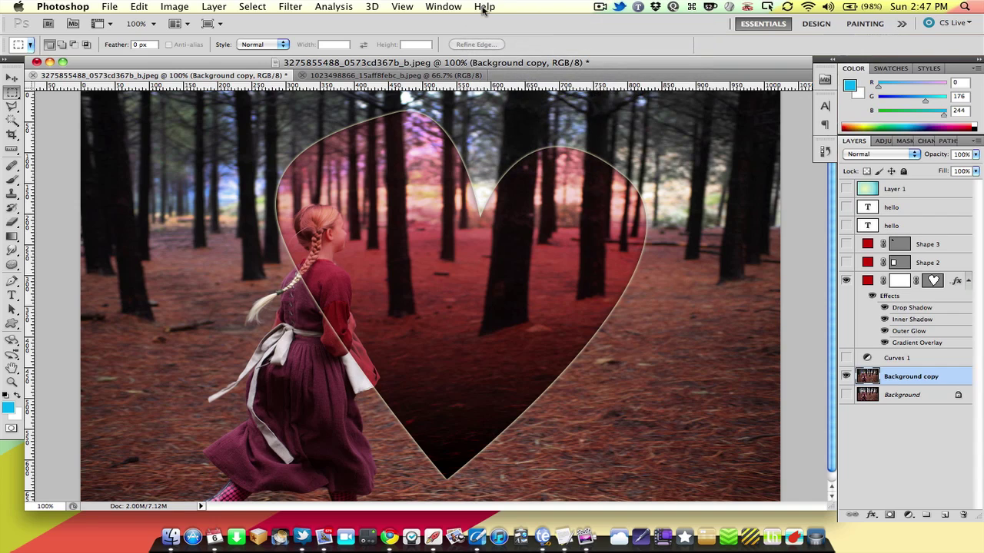